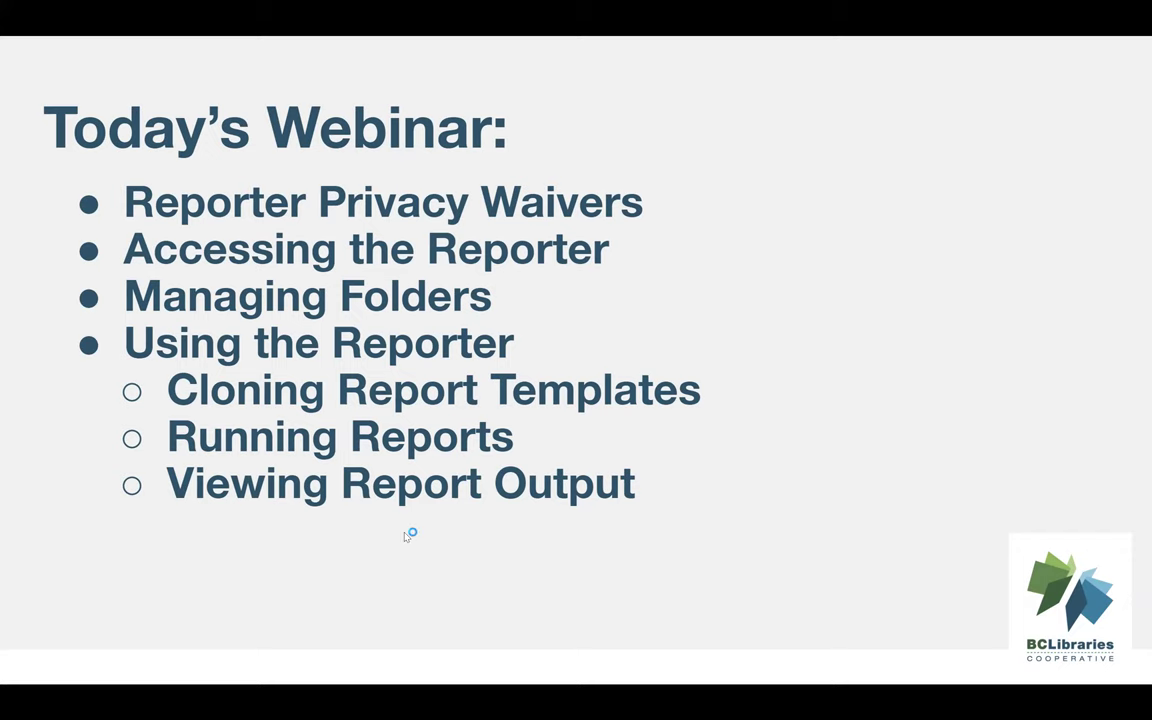
# Step: Exit the slideshow and switch to the BC Libraries Cooperative website
pyautogui.click(83, 699)
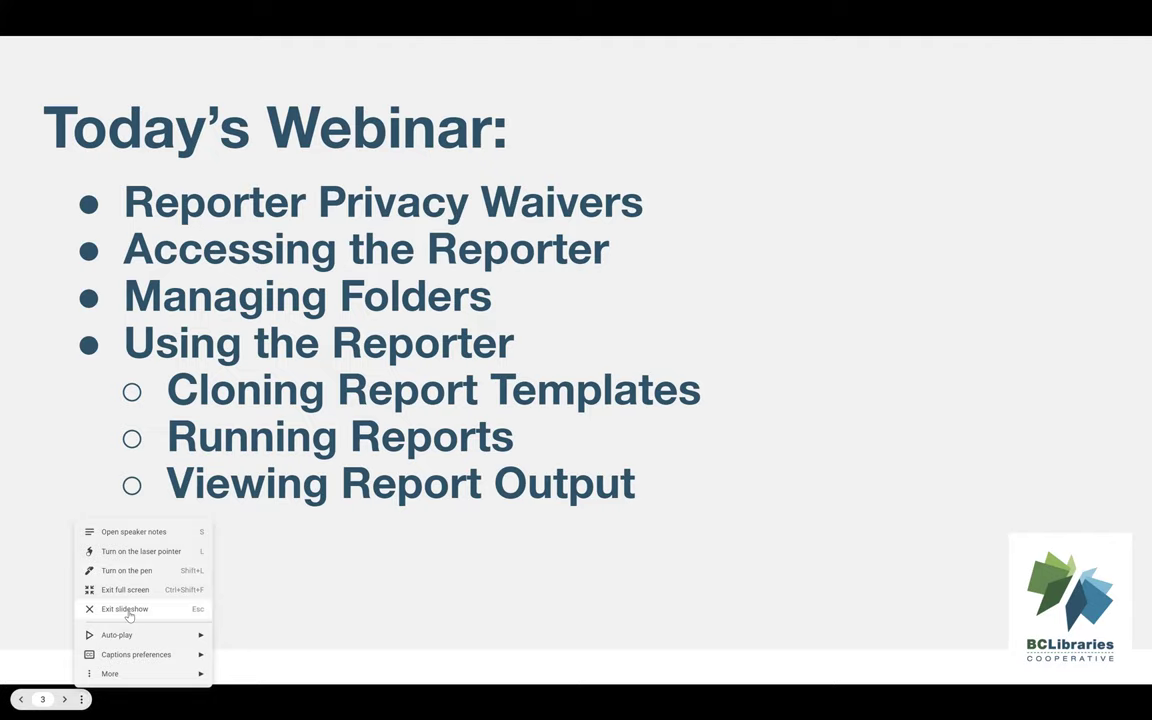
pyautogui.click(126, 610)
pyautogui.click(170, 15)
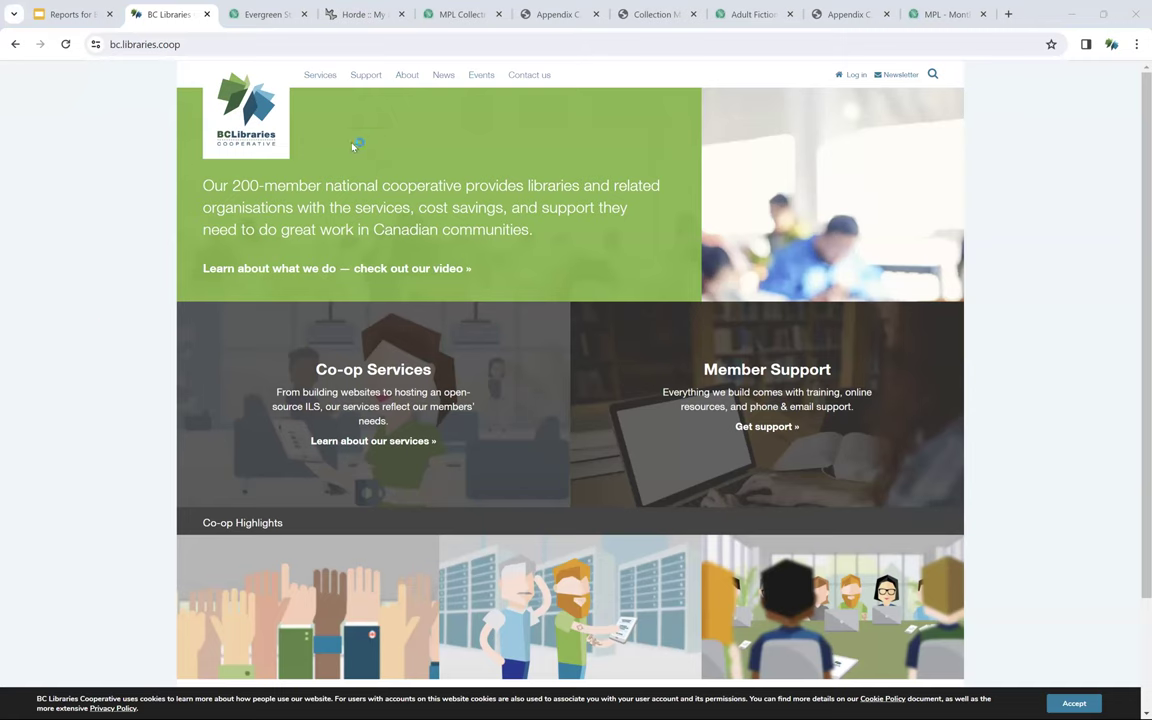
# Step: Open the Full Reporter Privacy Waiver form from the Reporter Privacy Waivers page in Sitka support
pyautogui.moveTo(356, 102)
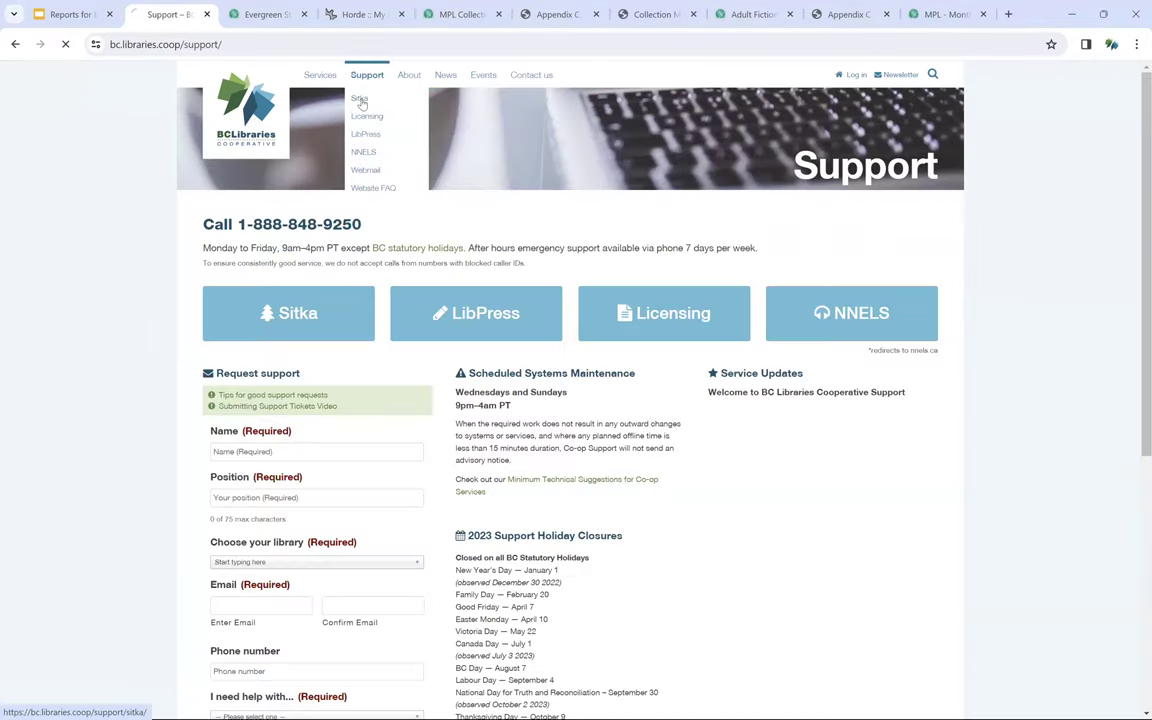
pyautogui.click(360, 100)
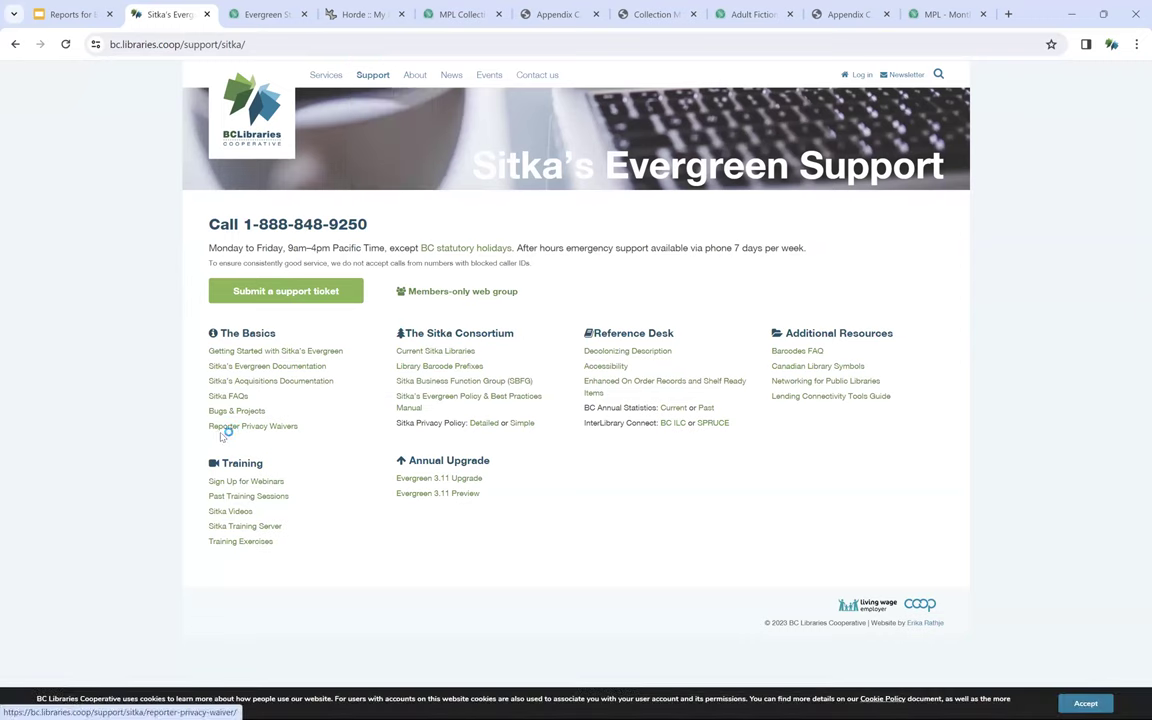
pyautogui.click(295, 427)
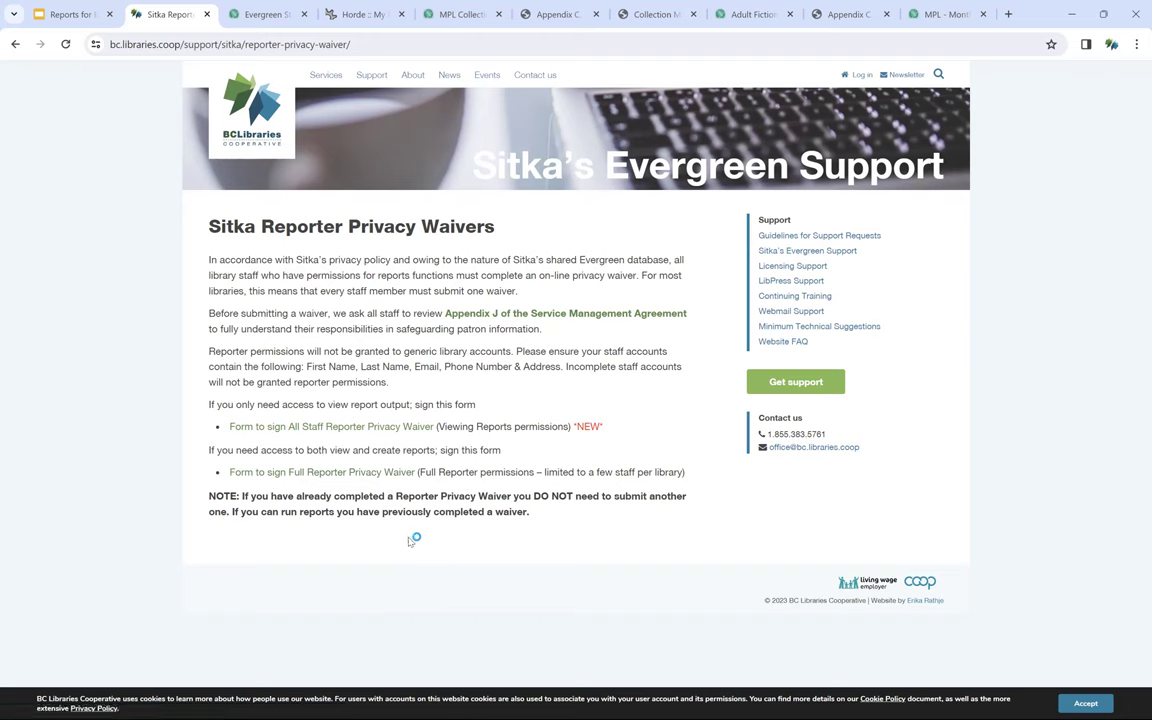
pyautogui.click(377, 476)
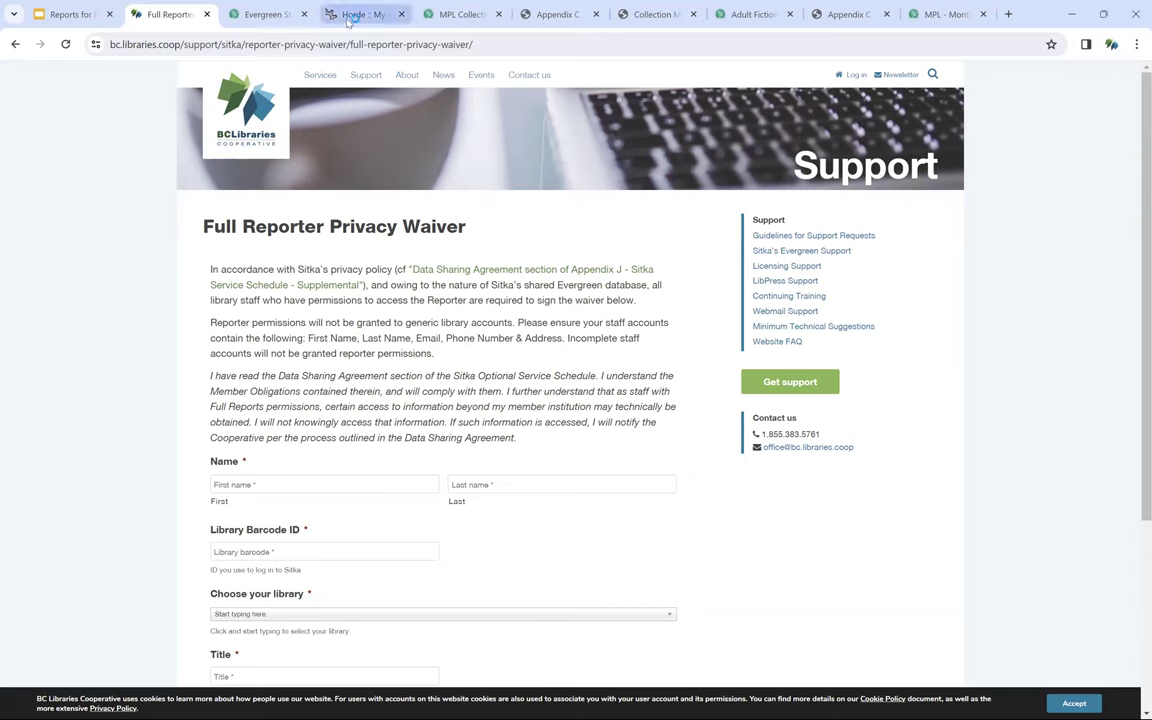
# Step: Switch to the Evergreen staff client and enlarge the page zoom to 110%
pyautogui.click(277, 18)
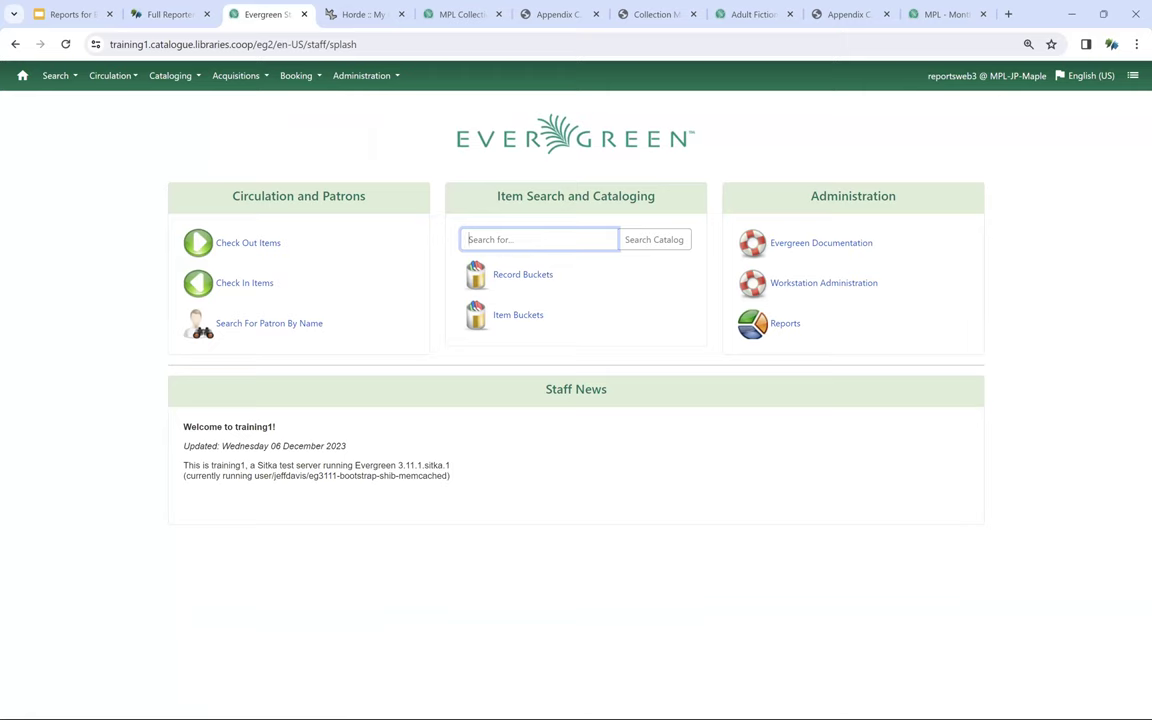
pyautogui.click(1136, 44)
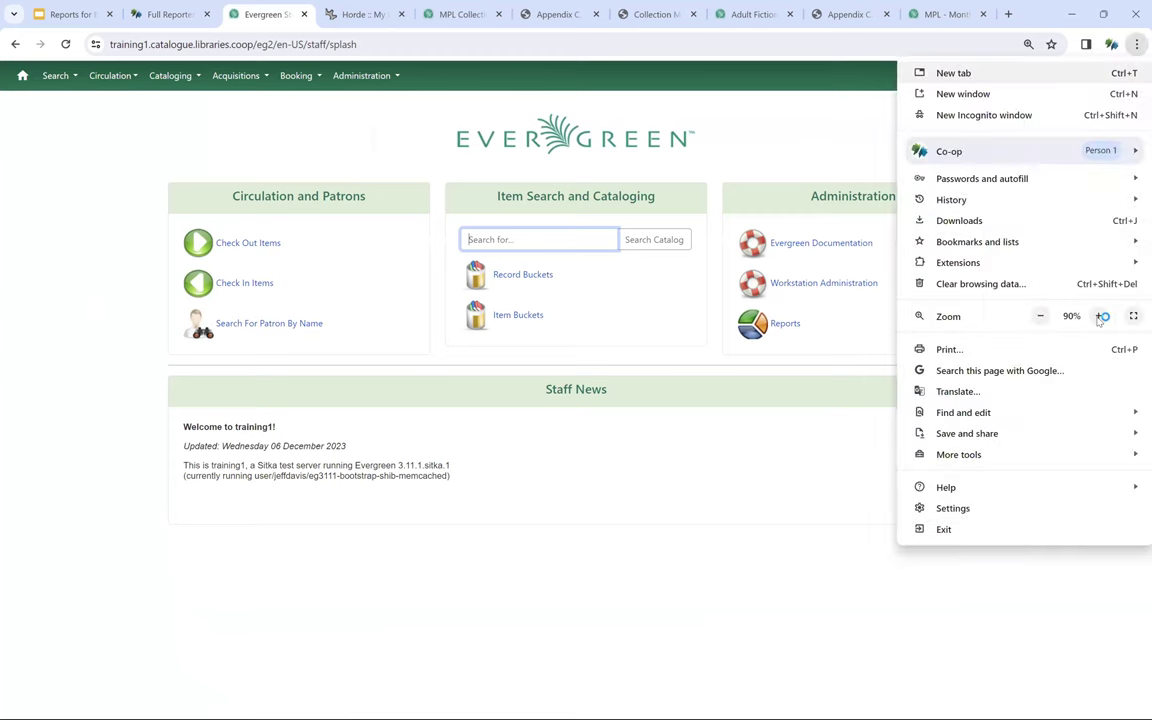
pyautogui.click(1099, 316)
pyautogui.click(1099, 316)
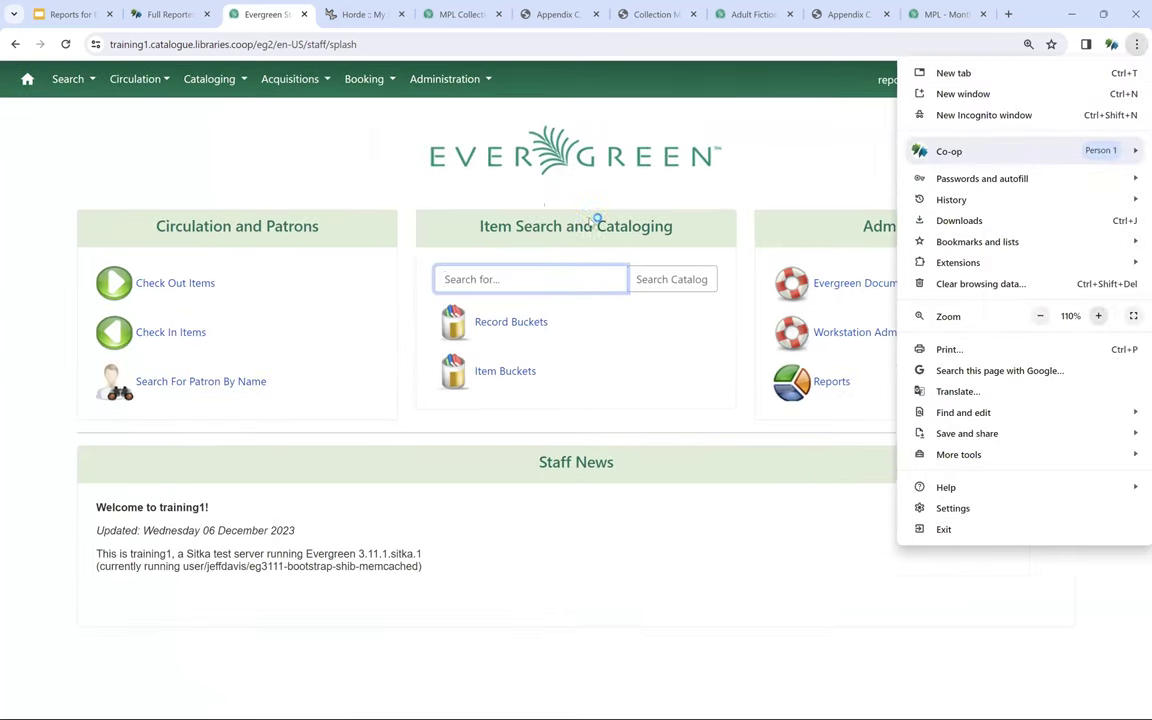
pyautogui.click(322, 125)
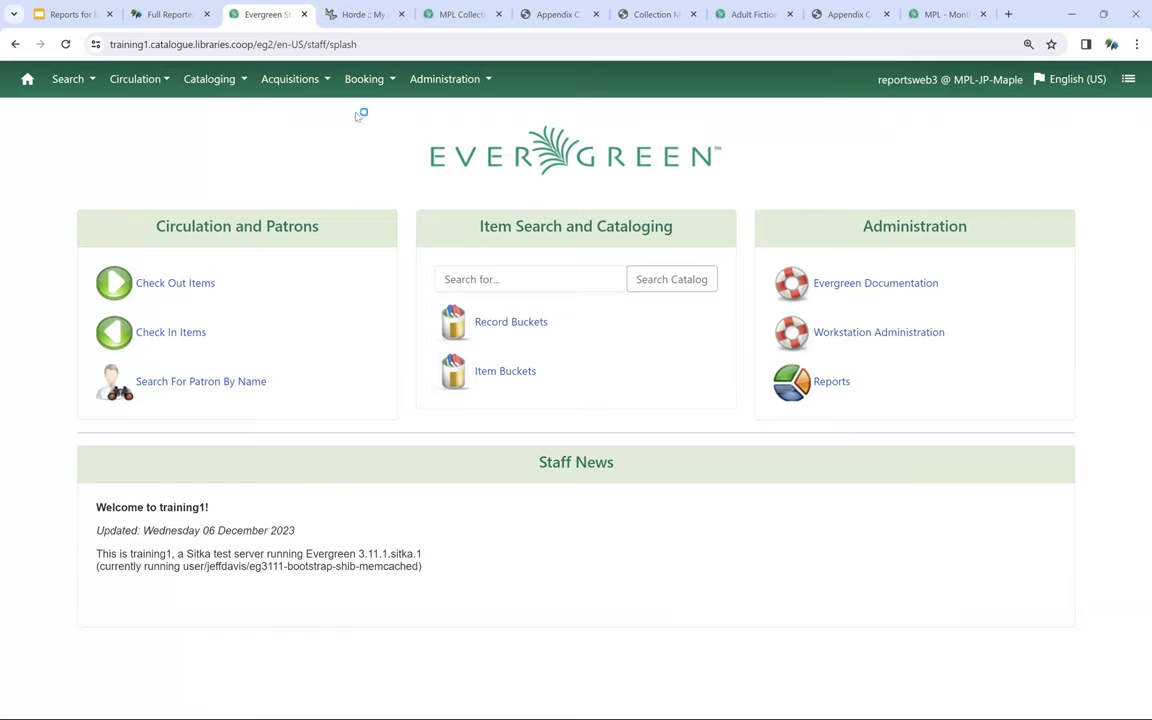
# Step: Try to open the Reports interface with the reportsweb3 account
pyautogui.hotkey('shift', 'Tab')
pyautogui.press('Return')
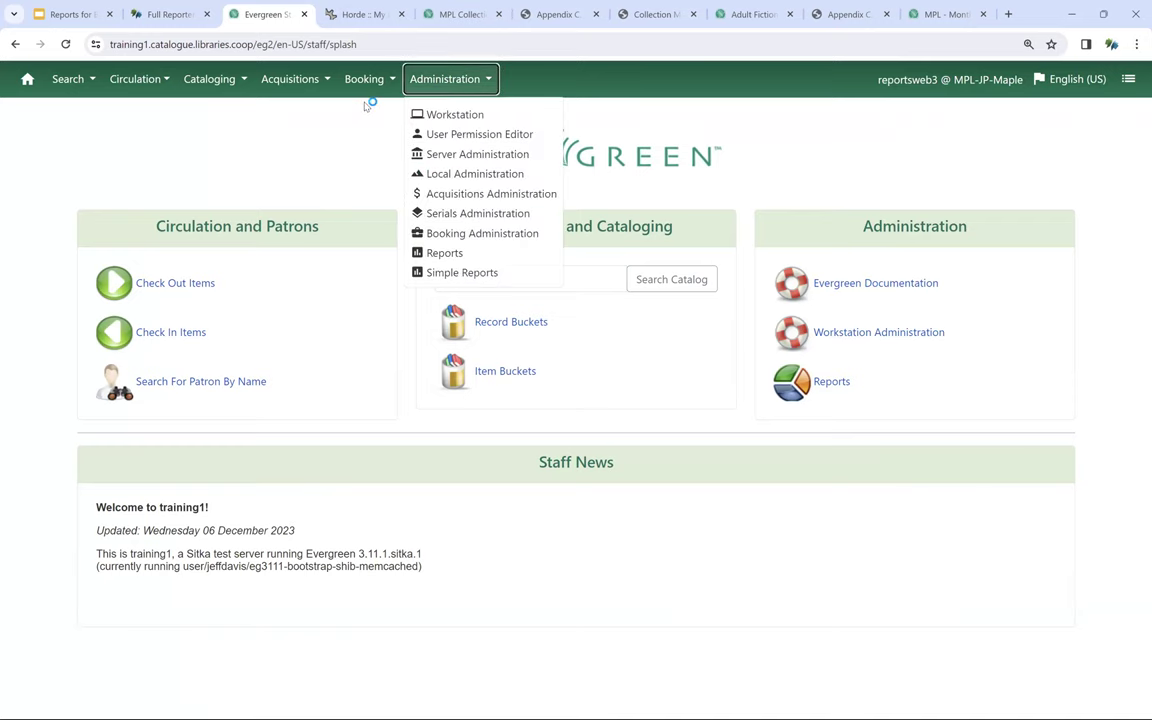
pyautogui.click(449, 256)
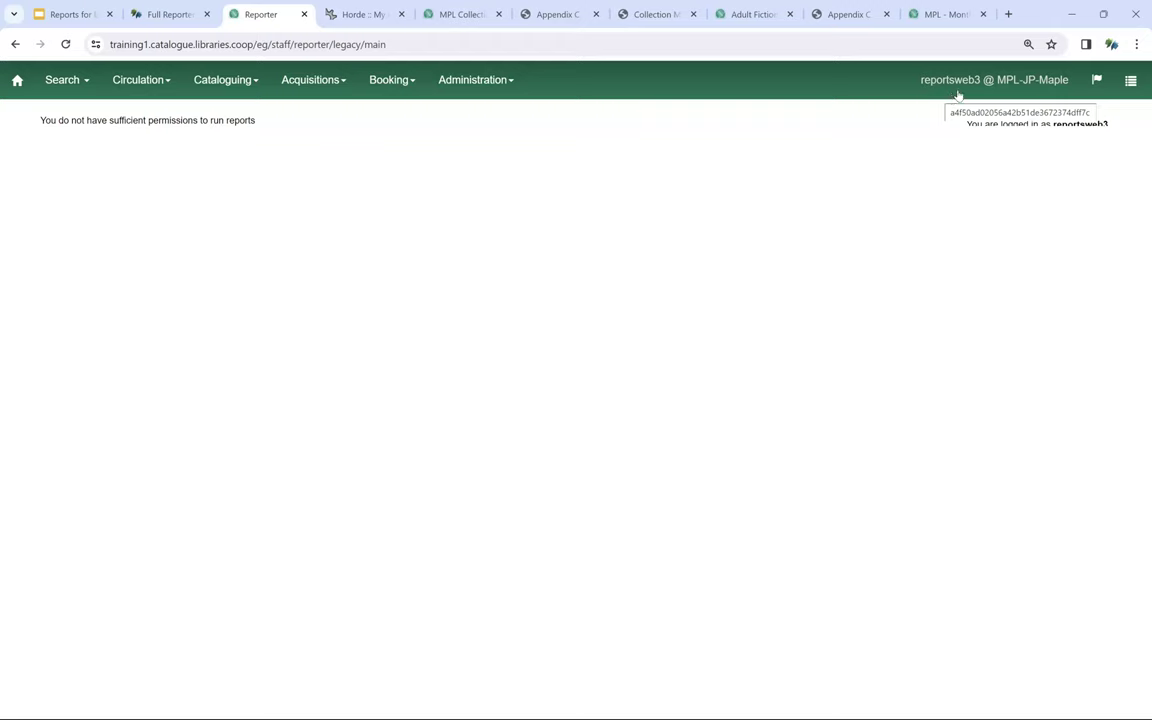
# Step: Log out and sign back in as reportsweb2 on the MPL-JP-Maple workstation, entering the account password
pyautogui.click(1130, 80)
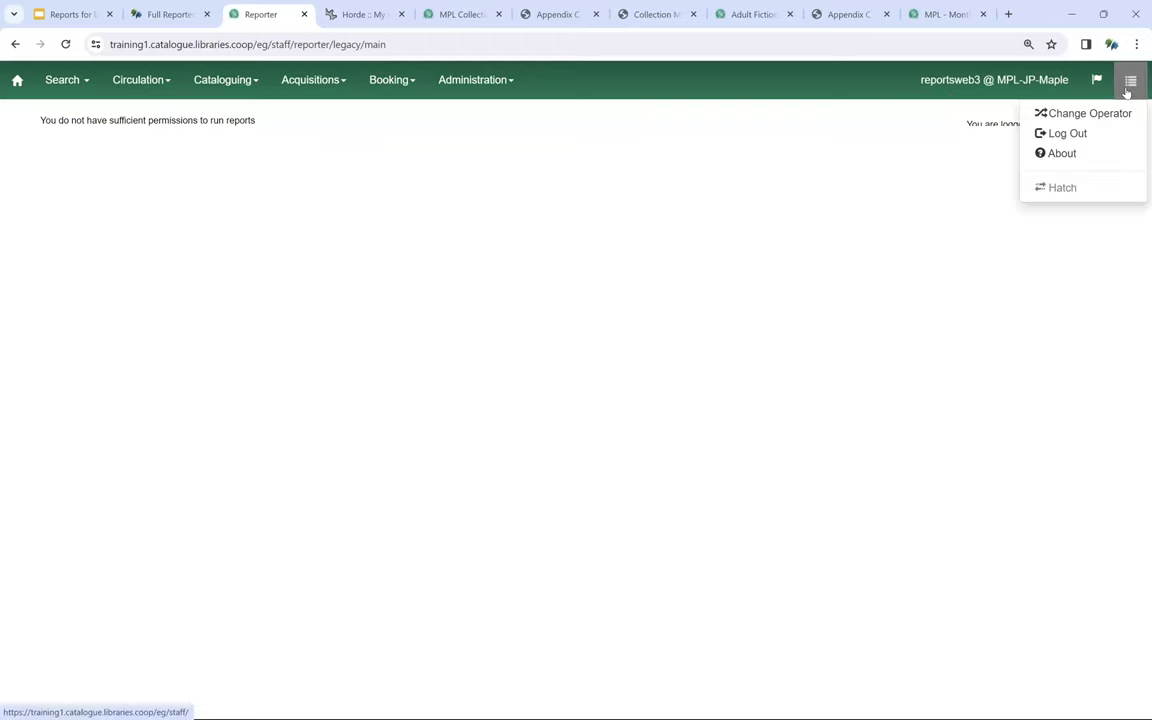
pyautogui.click(1070, 134)
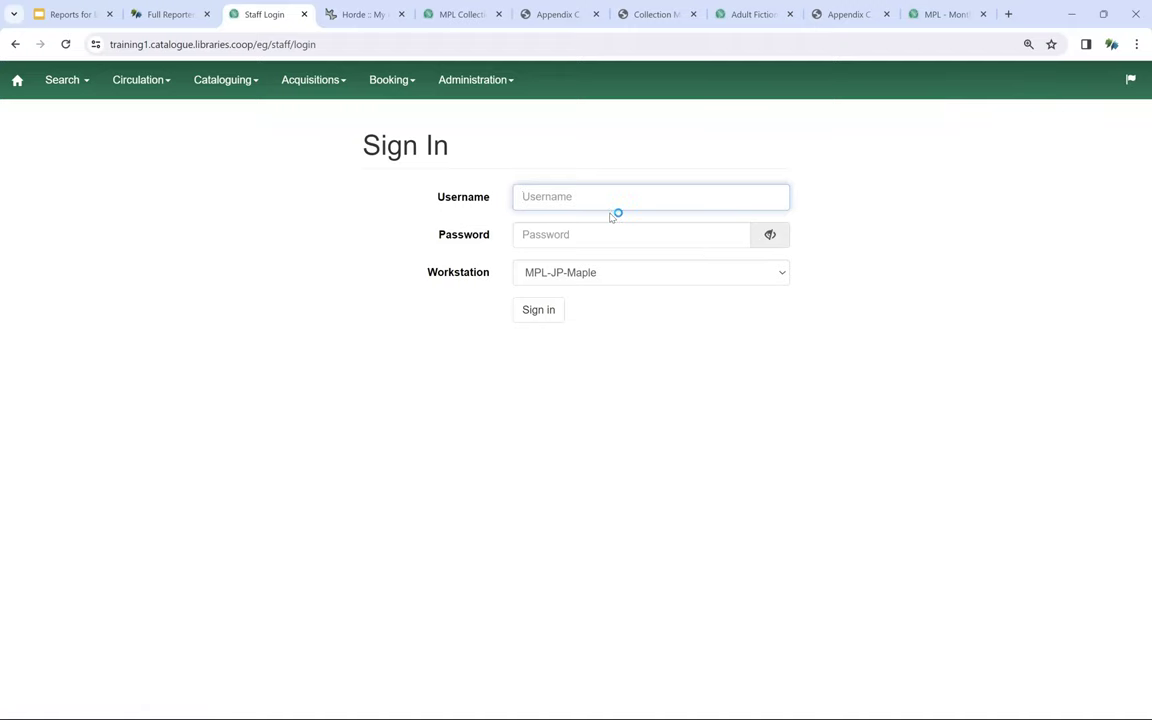
pyautogui.write('reportsweb2')
pyautogui.press('Tab')
pyautogui.write('••••••••••')
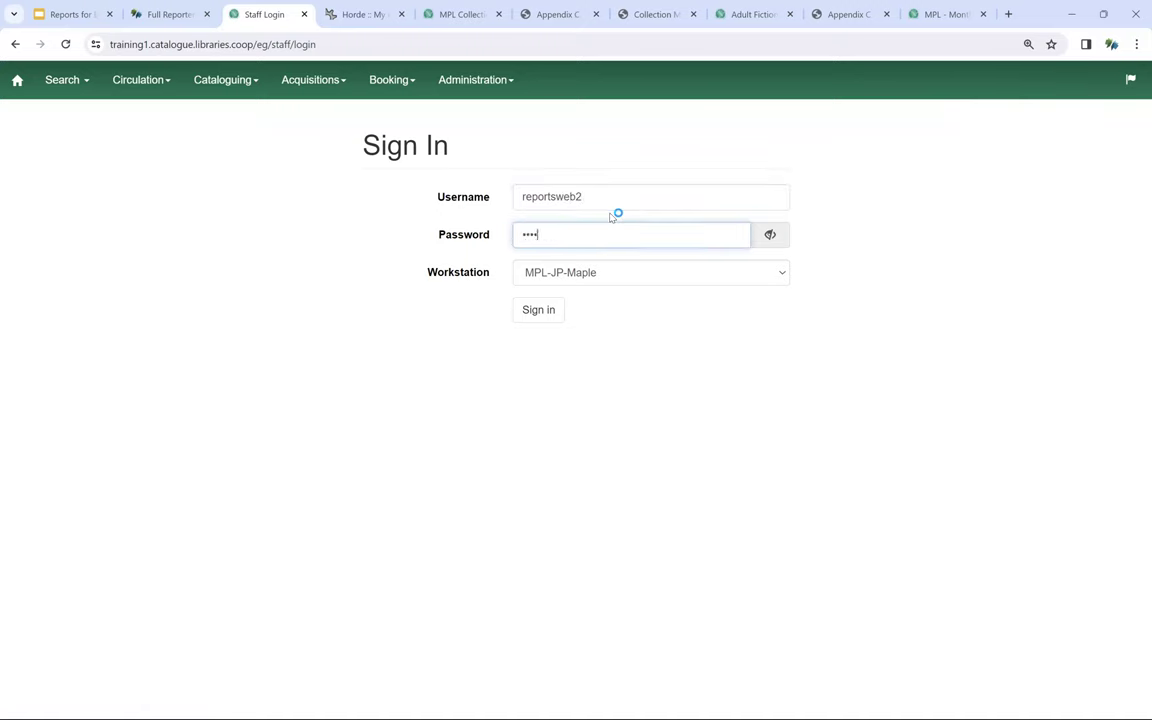
pyautogui.write('•••••••')
pyautogui.press('Return')
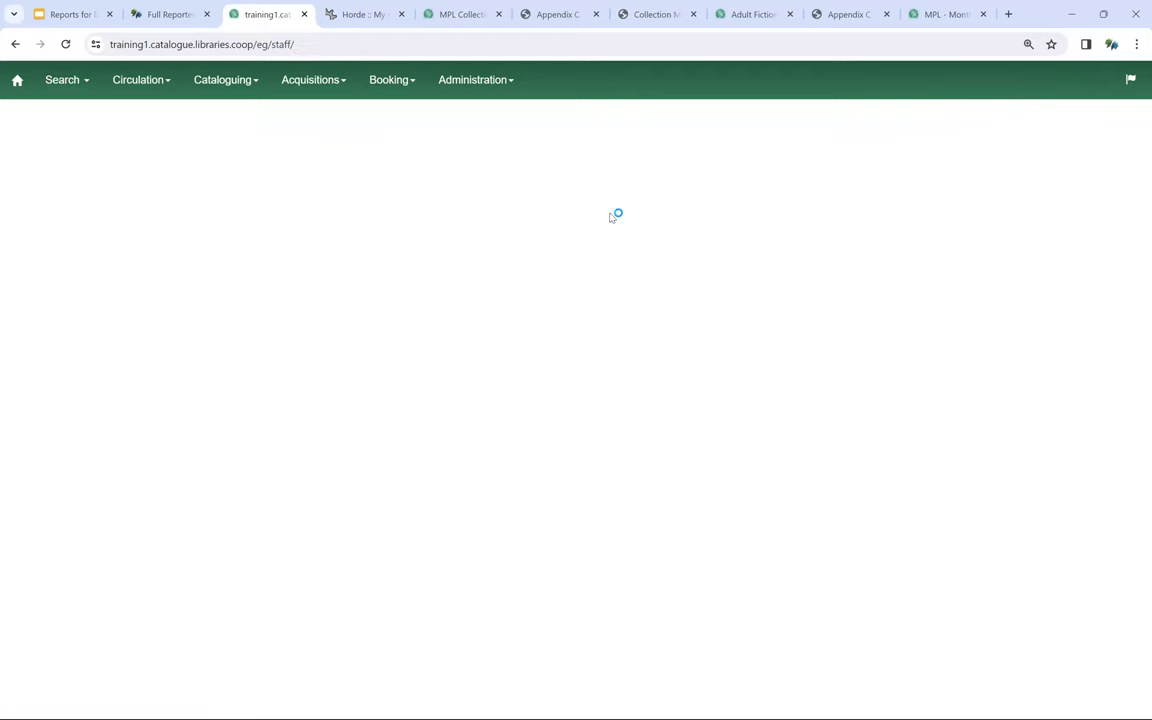
# Step: Open the Reports interface and the Circ Stats (MPL) folder within the personal Output folders
pyautogui.click(430, 88)
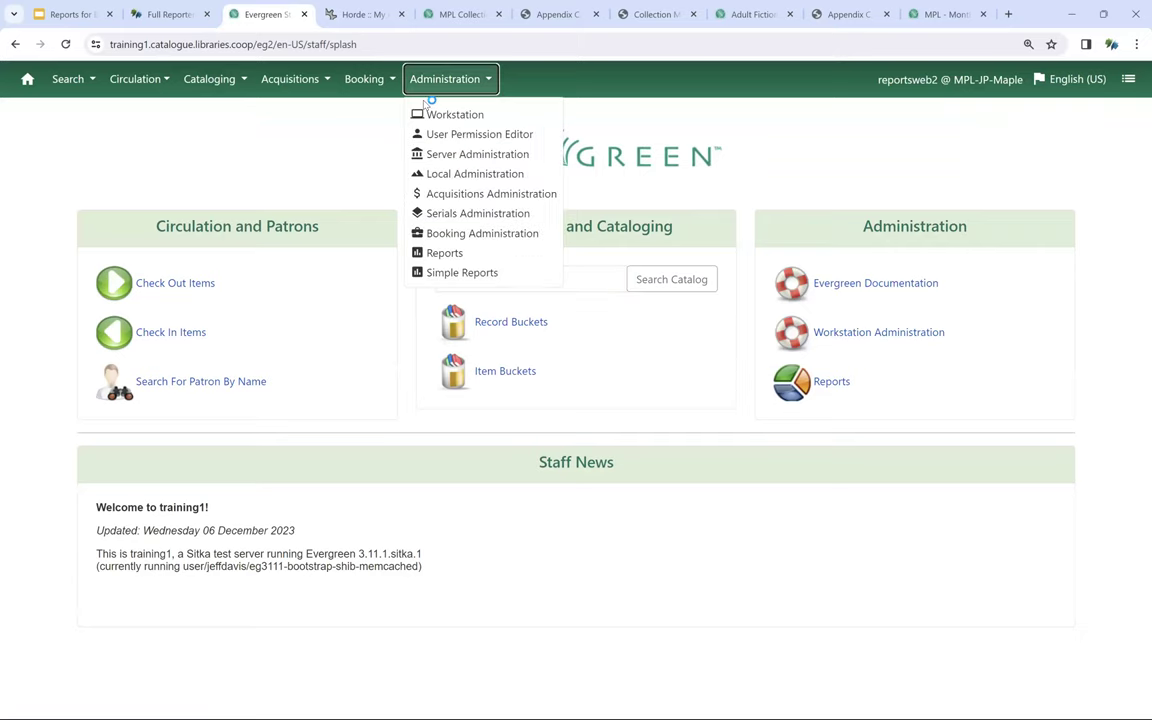
pyautogui.click(447, 253)
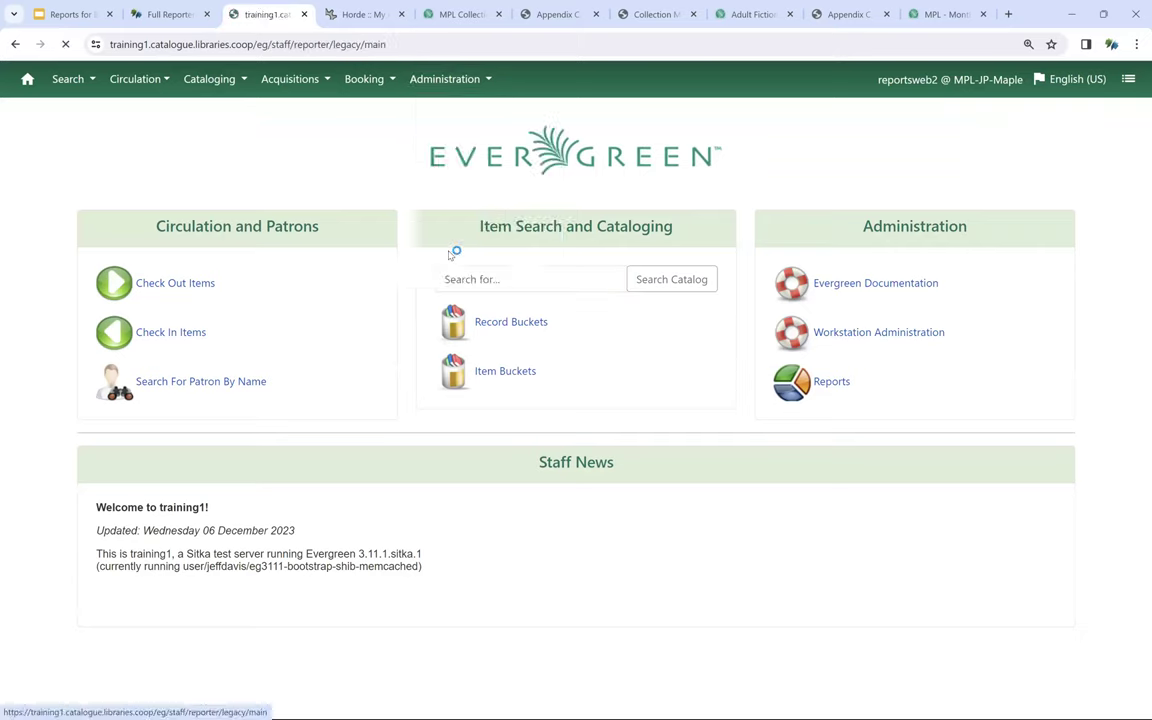
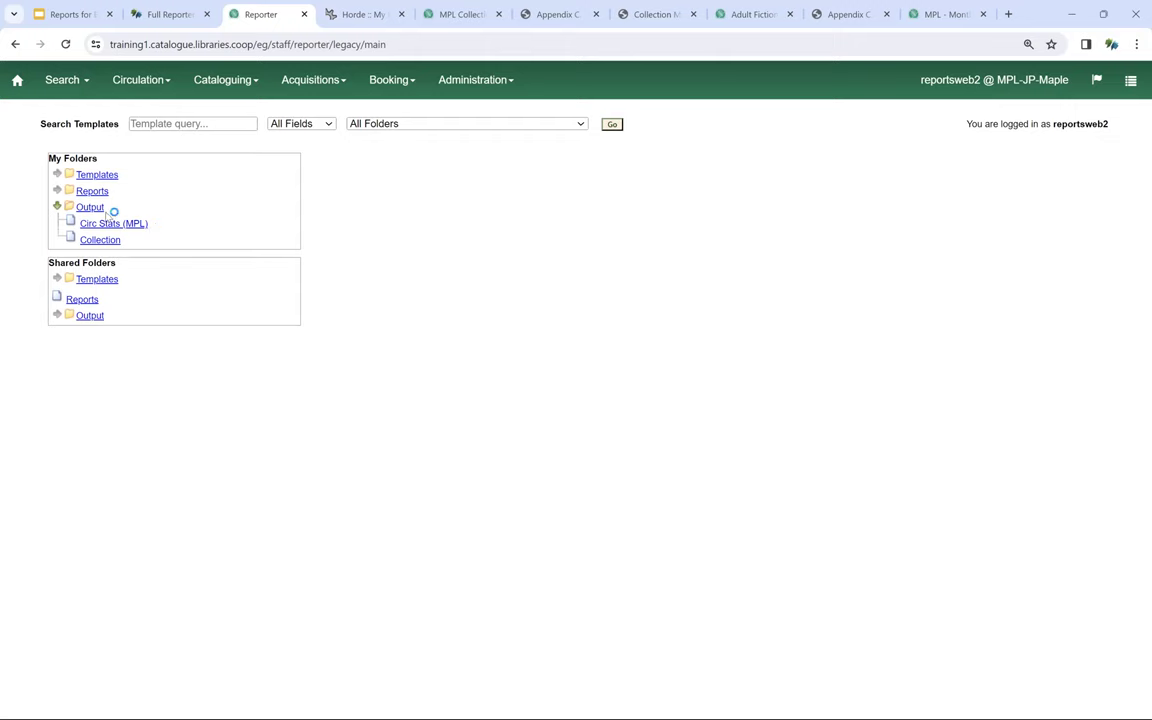
pyautogui.click(114, 224)
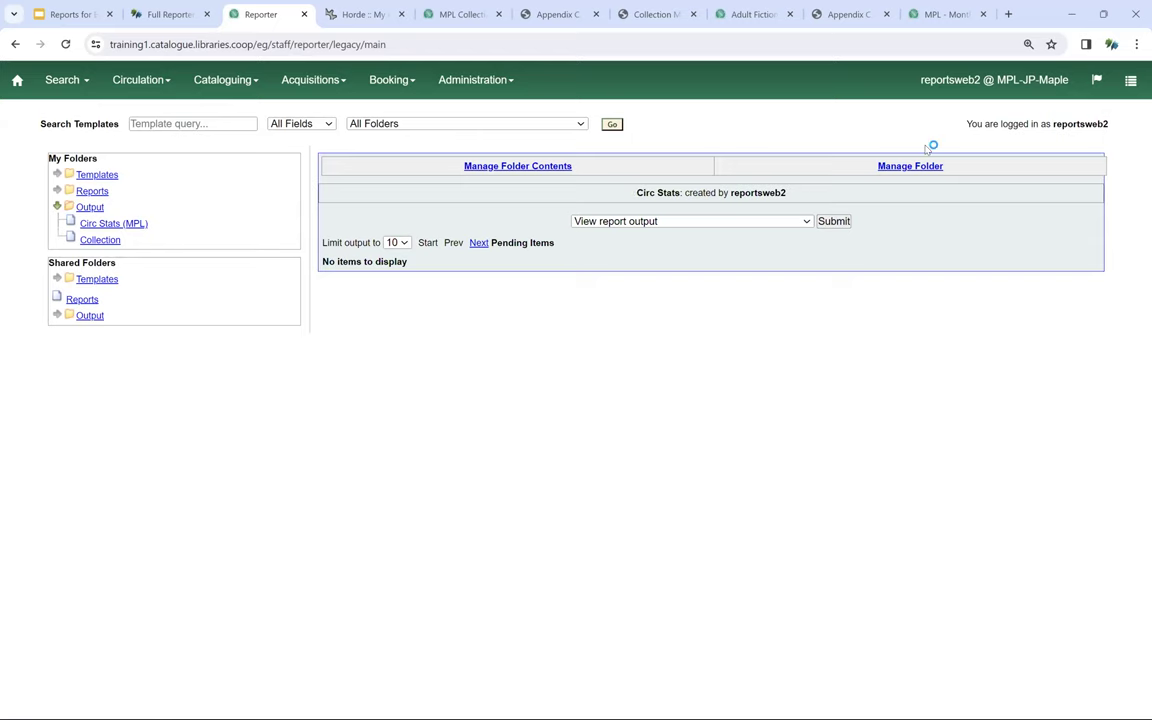
# Step: Set up a new sub-folder named Monthly inside the Circ Stats output folder
pyautogui.click(912, 167)
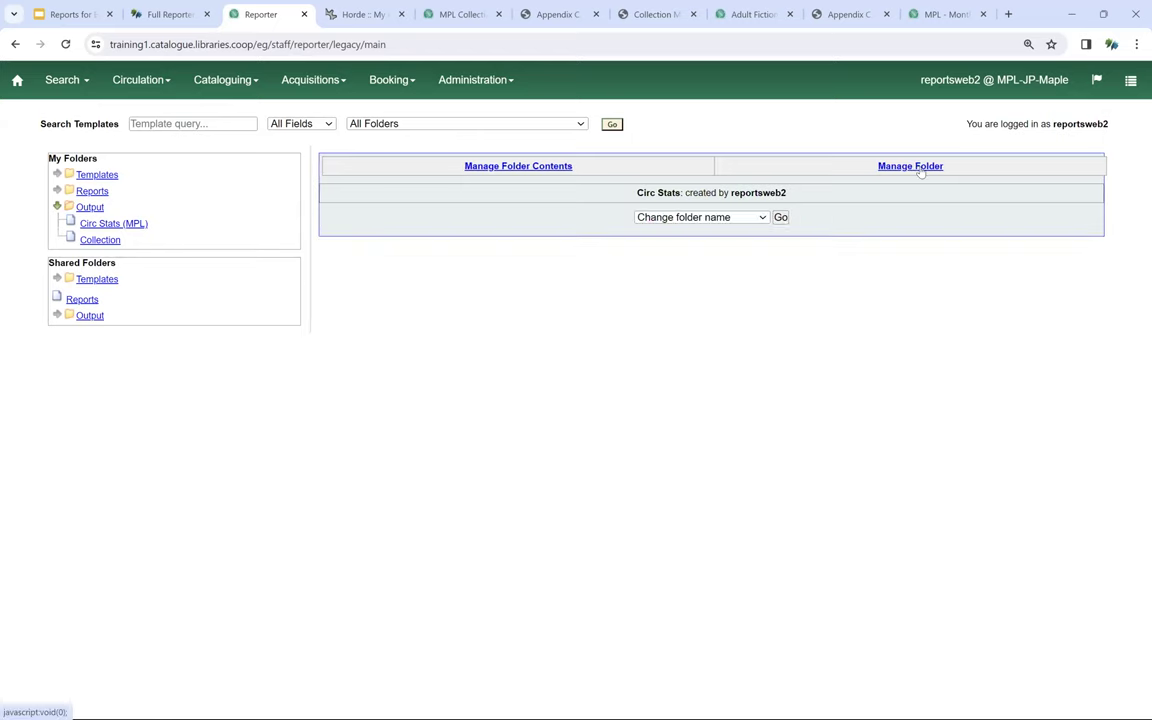
pyautogui.click(749, 222)
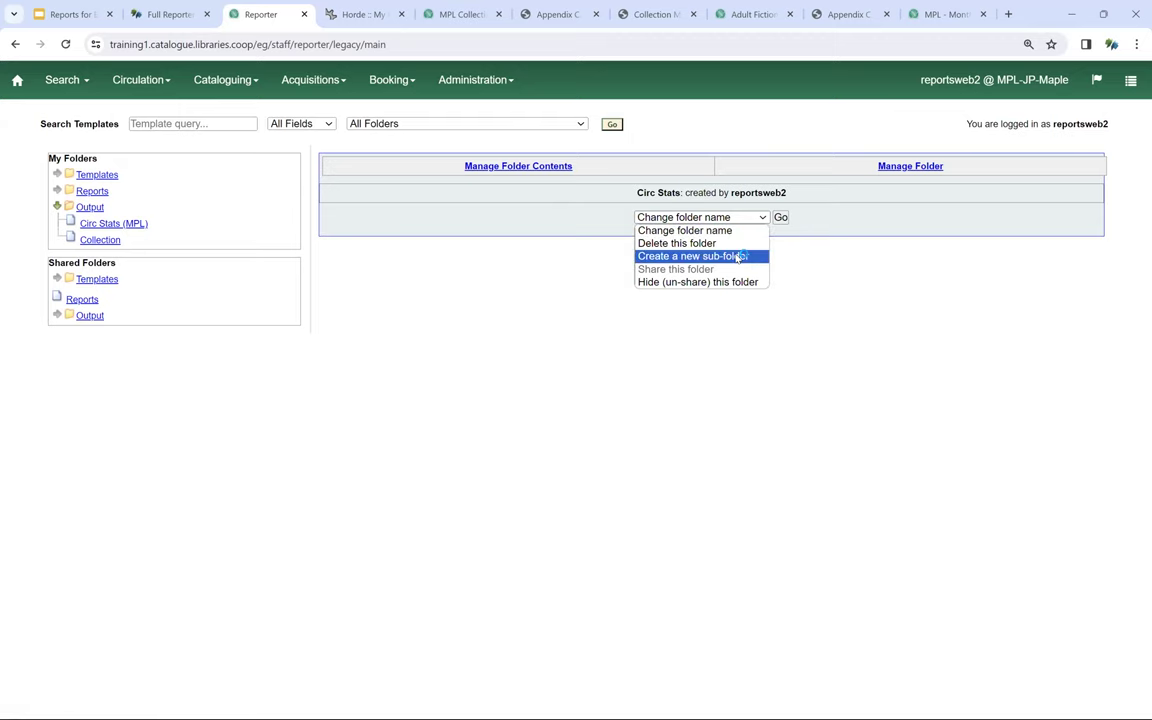
pyautogui.click(740, 256)
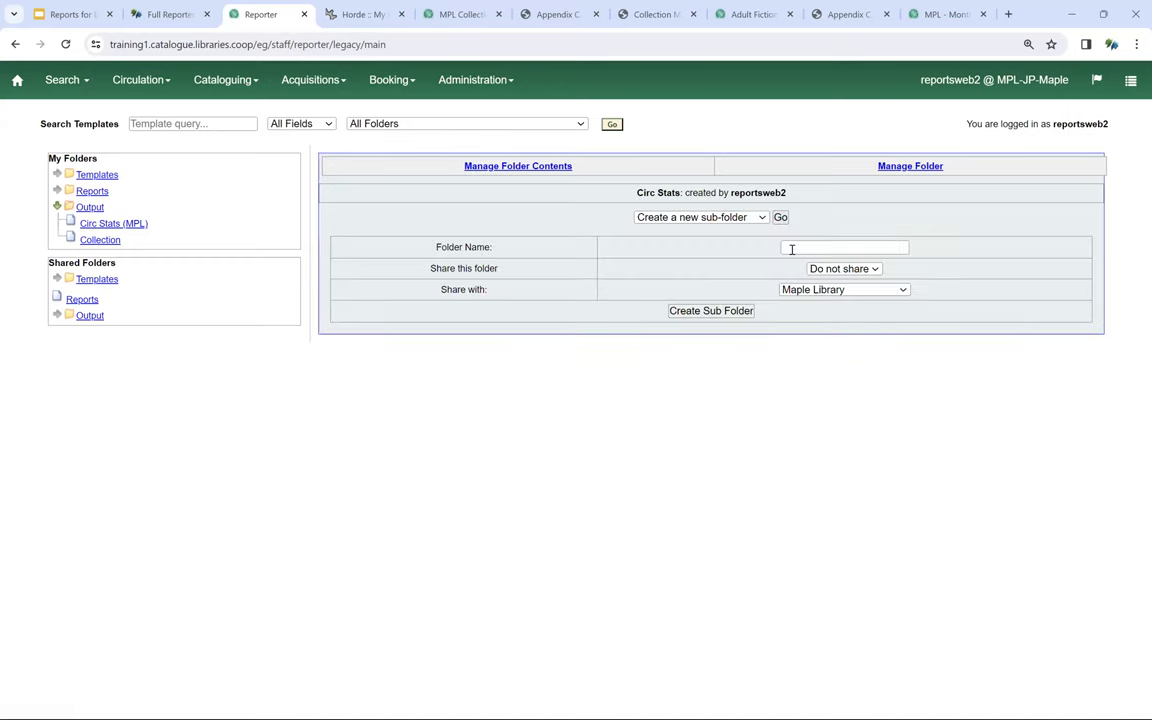
pyautogui.click(791, 249)
pyautogui.write('Month')
pyautogui.press('BackSpace')
pyautogui.press('BackSpace')
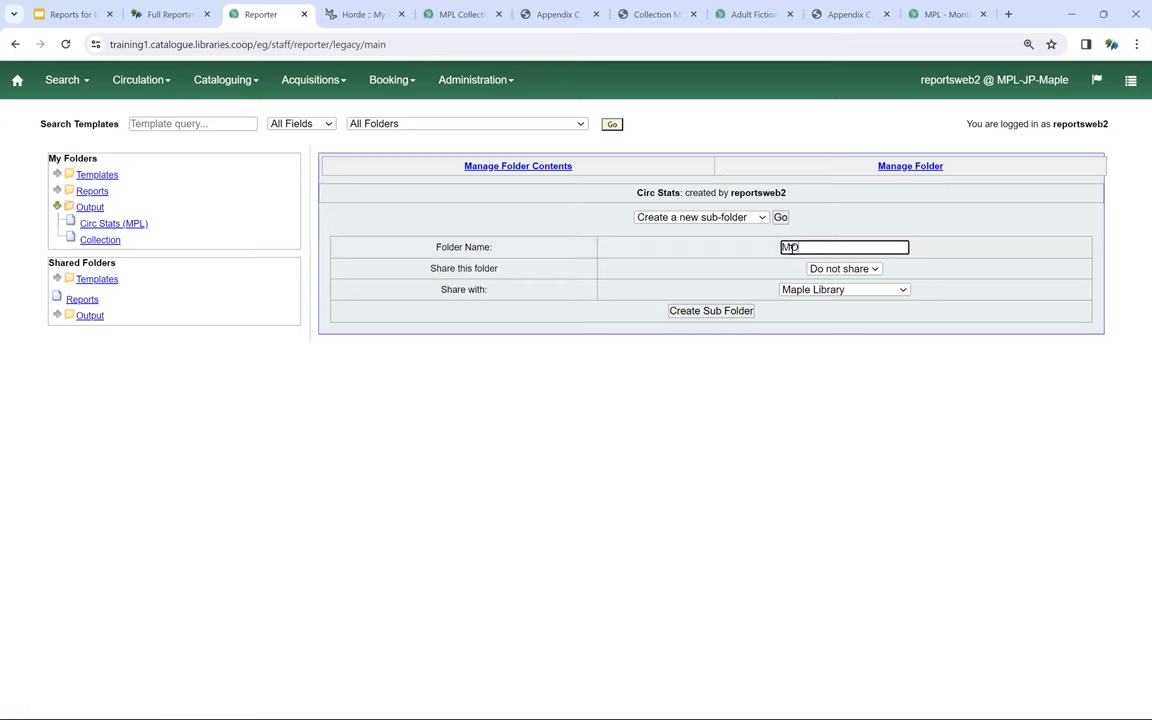
pyautogui.write('thyl')
pyautogui.press('BackSpace')
pyautogui.press('BackSpace')
pyautogui.write('ly')
# Step: Set the new sub-folder to be shared with Maple Library and create it
pyautogui.click(875, 270)
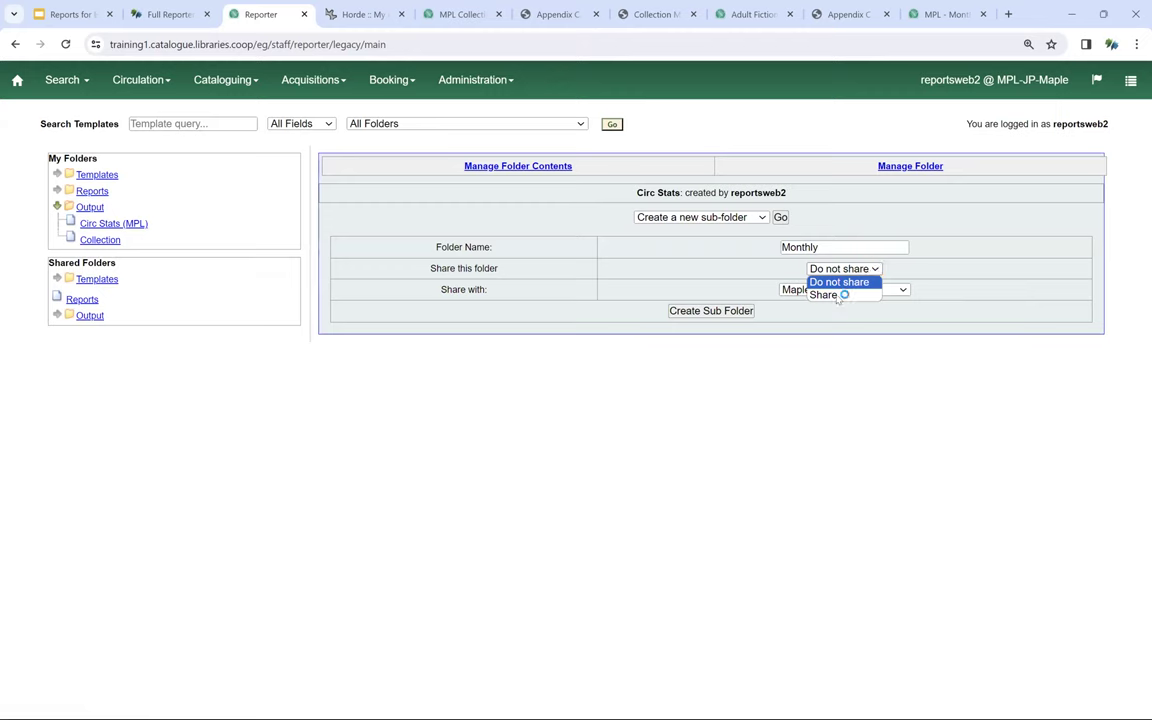
pyautogui.click(837, 295)
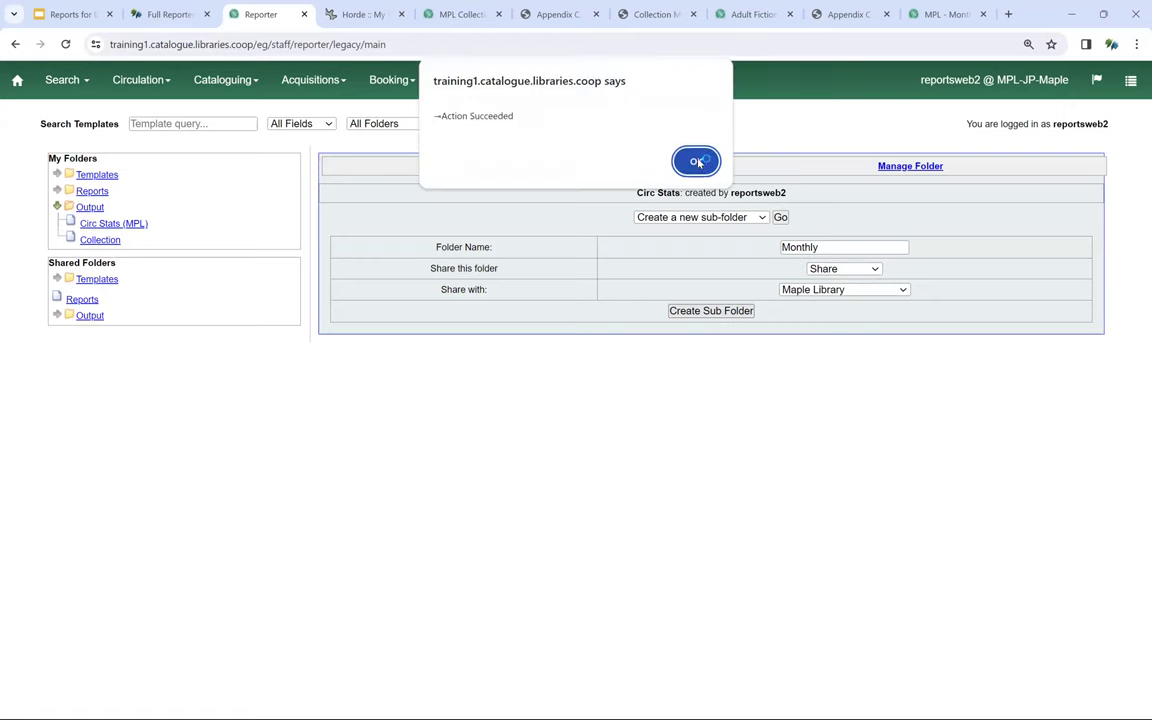
pyautogui.click(697, 162)
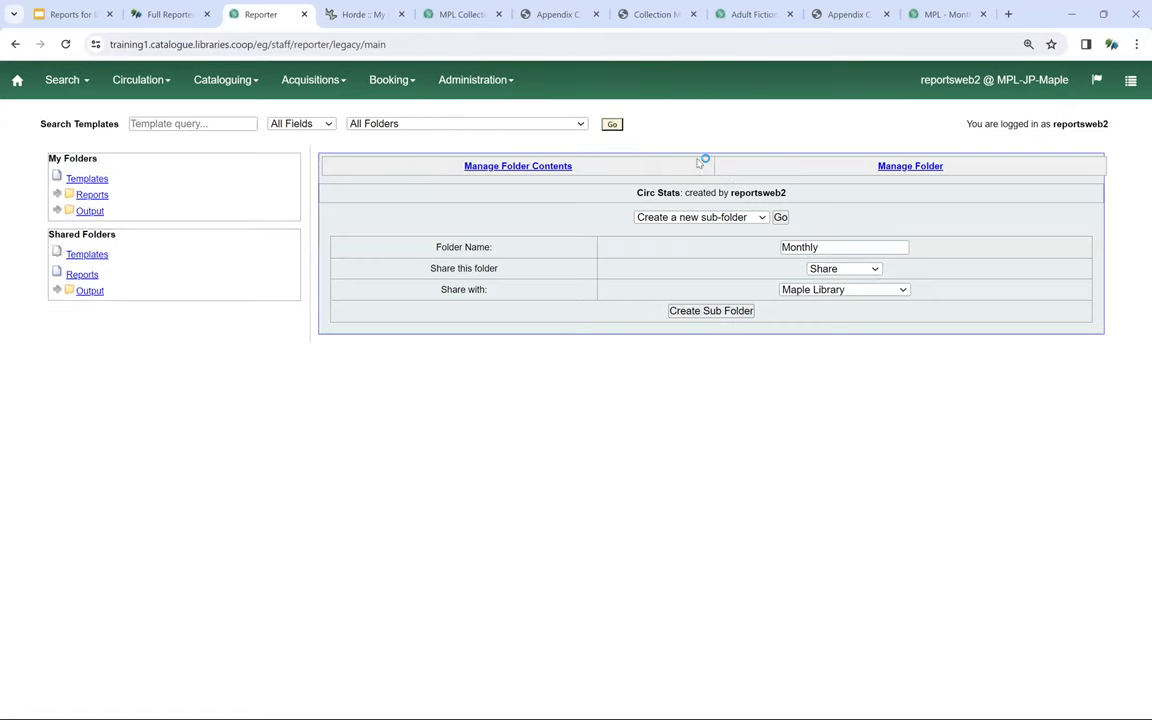
# Step: Expand the Circ Stats output folder in My Folders and the Collection folder within the shared GreenLand_templates
pyautogui.click(57, 206)
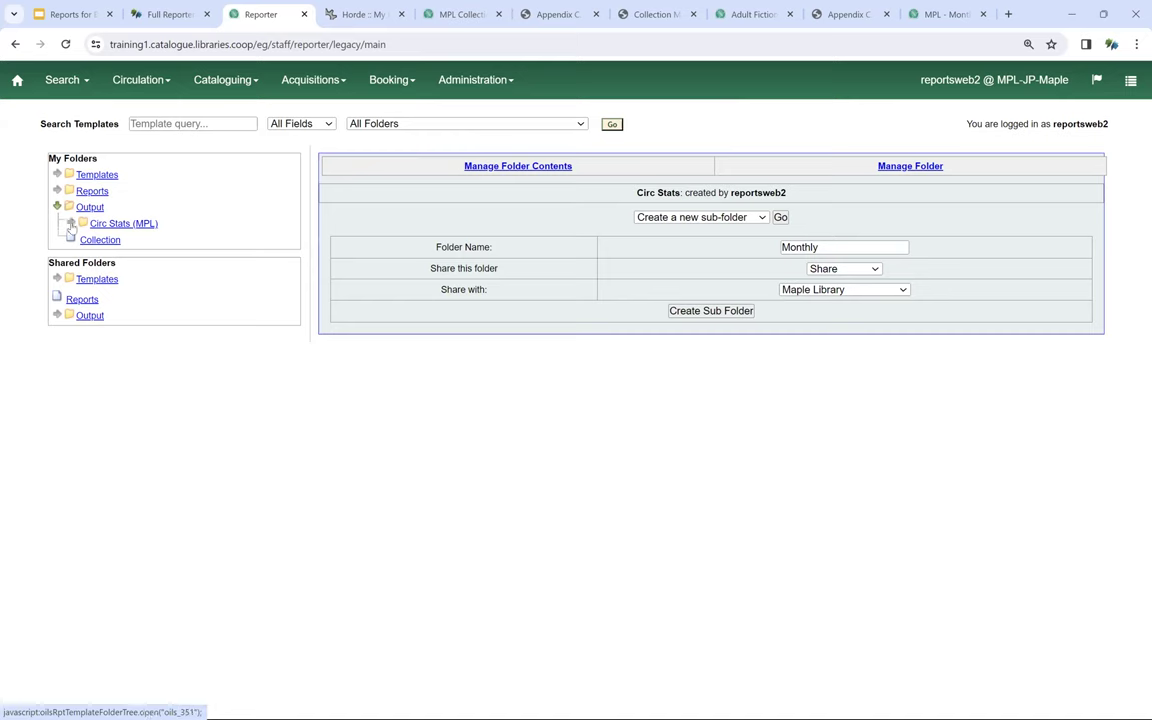
pyautogui.click(71, 224)
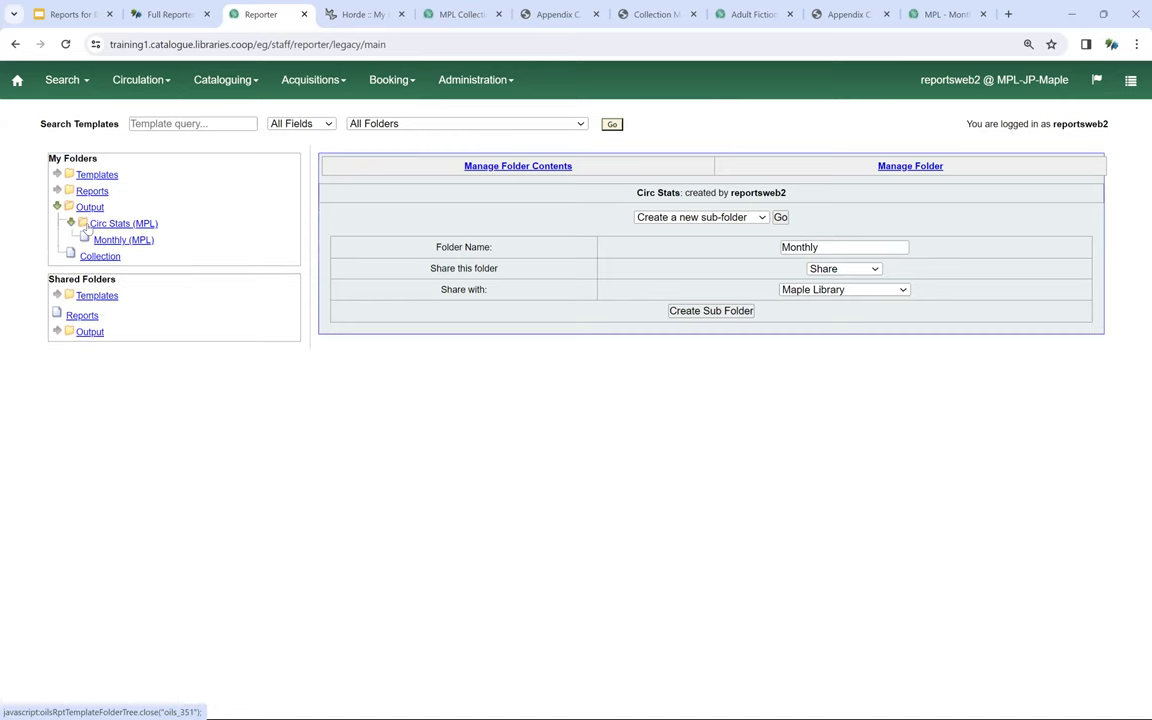
pyautogui.click(146, 242)
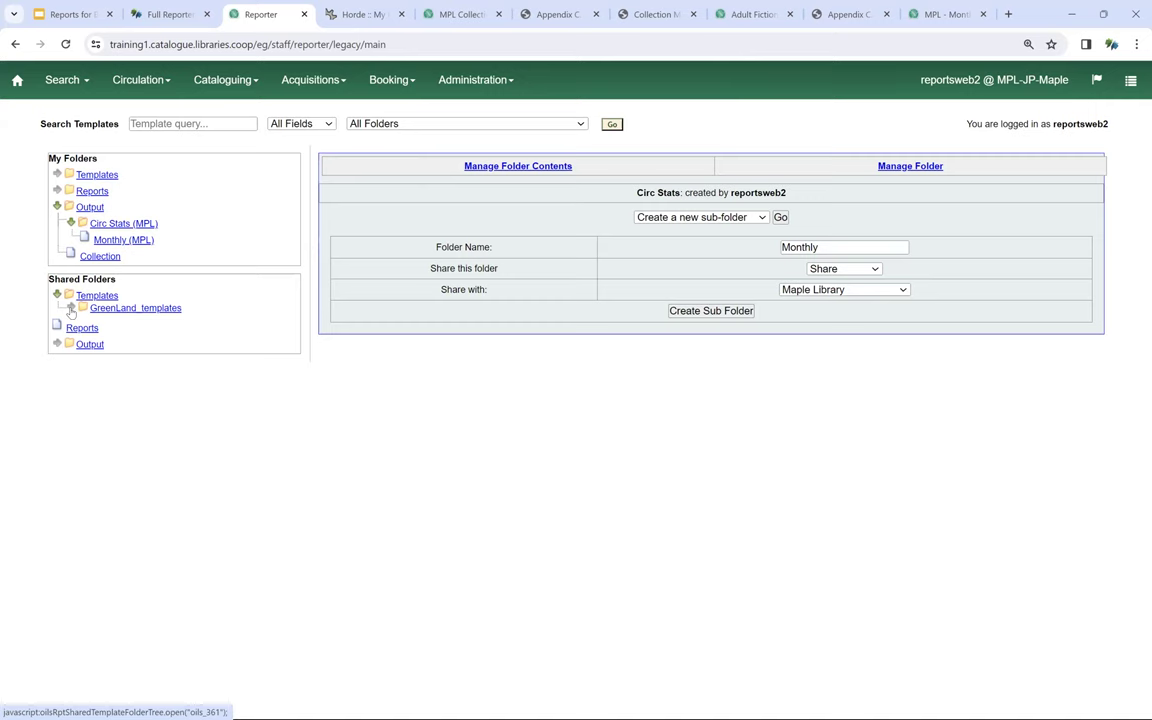
pyautogui.click(73, 310)
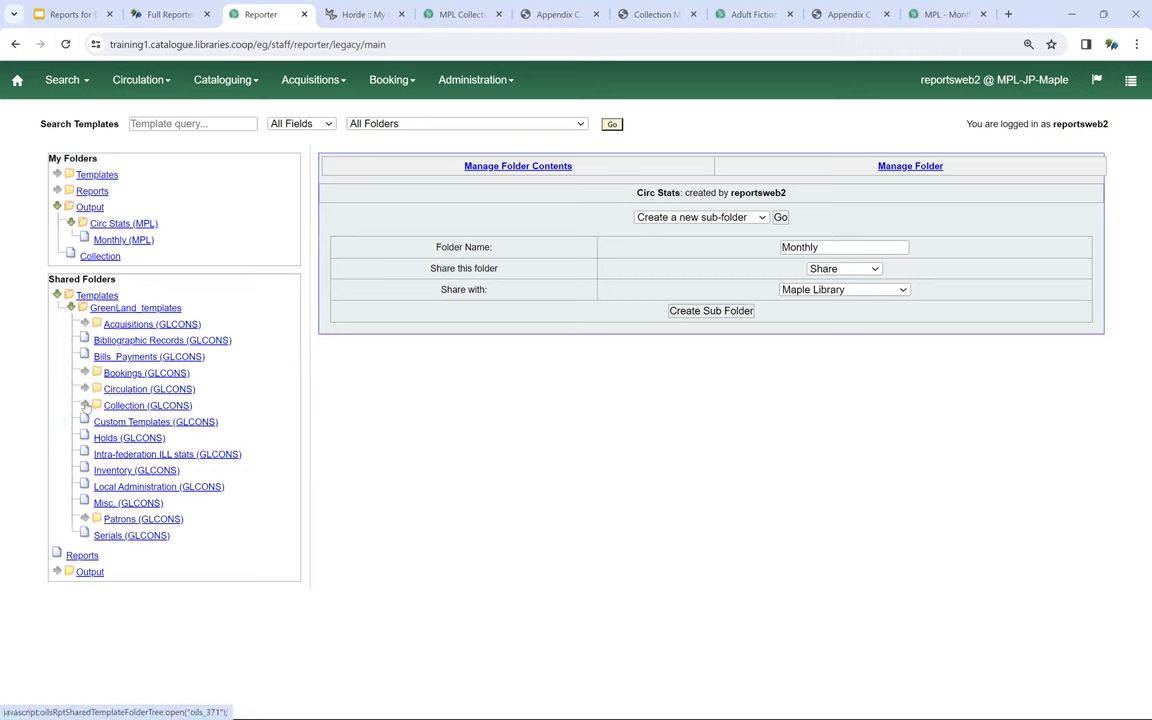
pyautogui.click(135, 405)
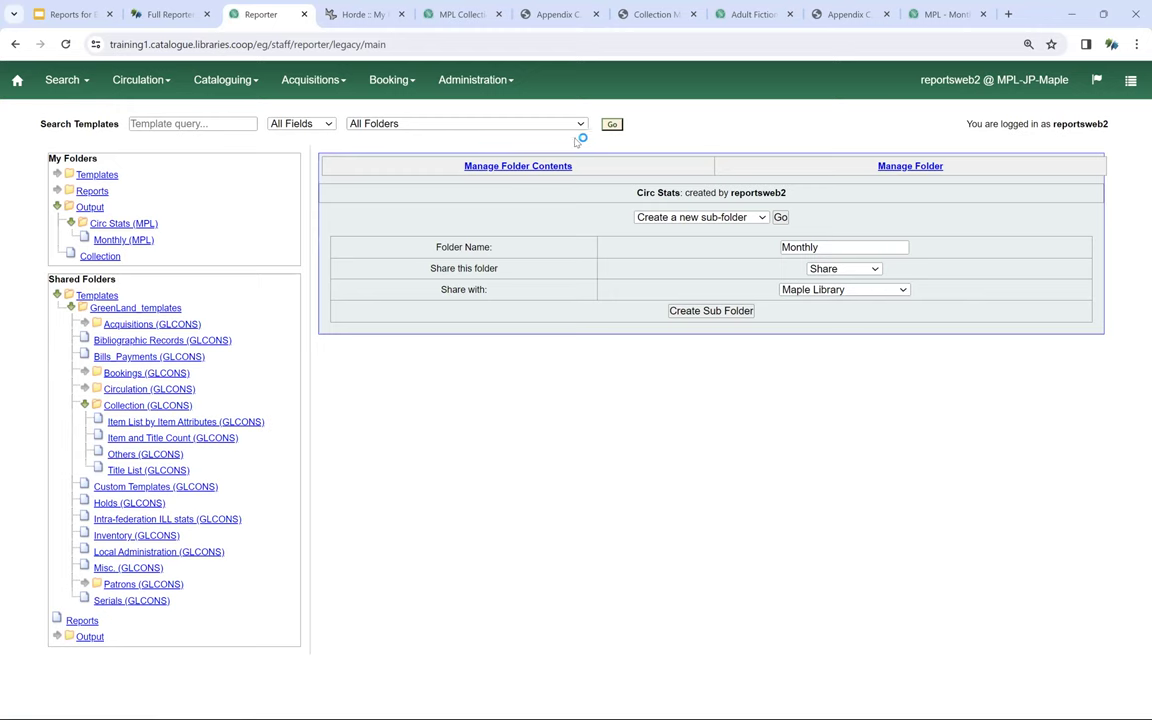
# Step: Search all fields of the report templates in all folders for "item count title"
pyautogui.click(225, 128)
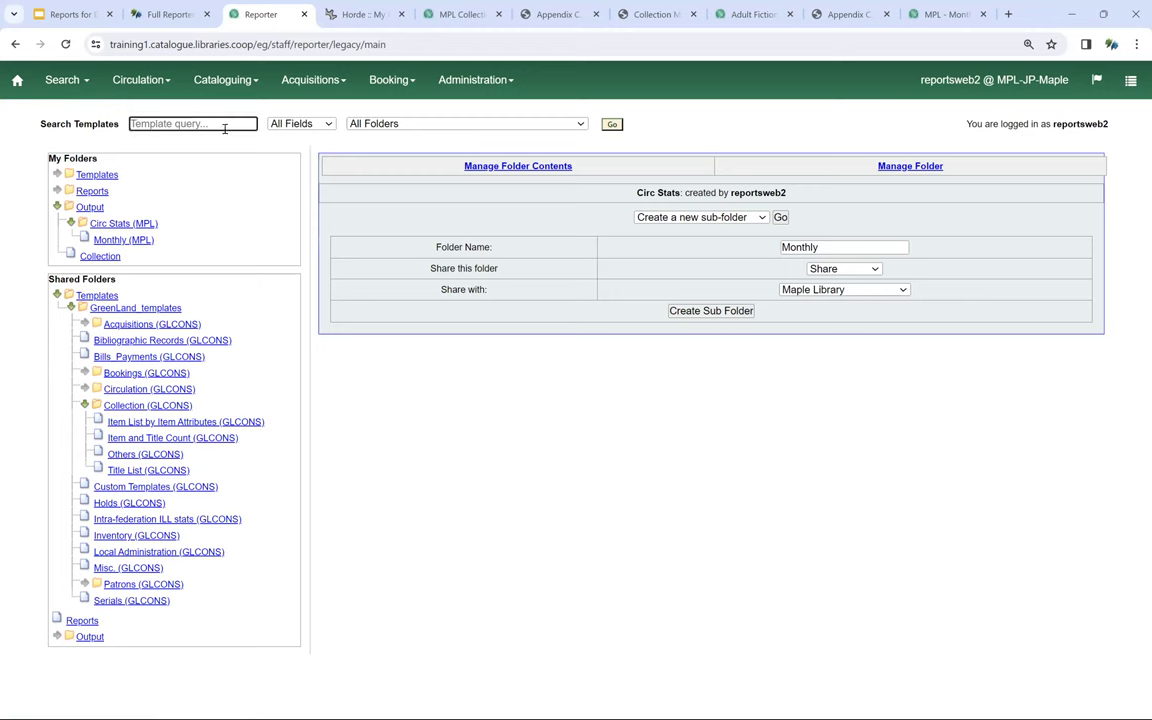
pyautogui.click(225, 128)
pyautogui.write('item count title')
pyautogui.click(614, 124)
pyautogui.click(585, 123)
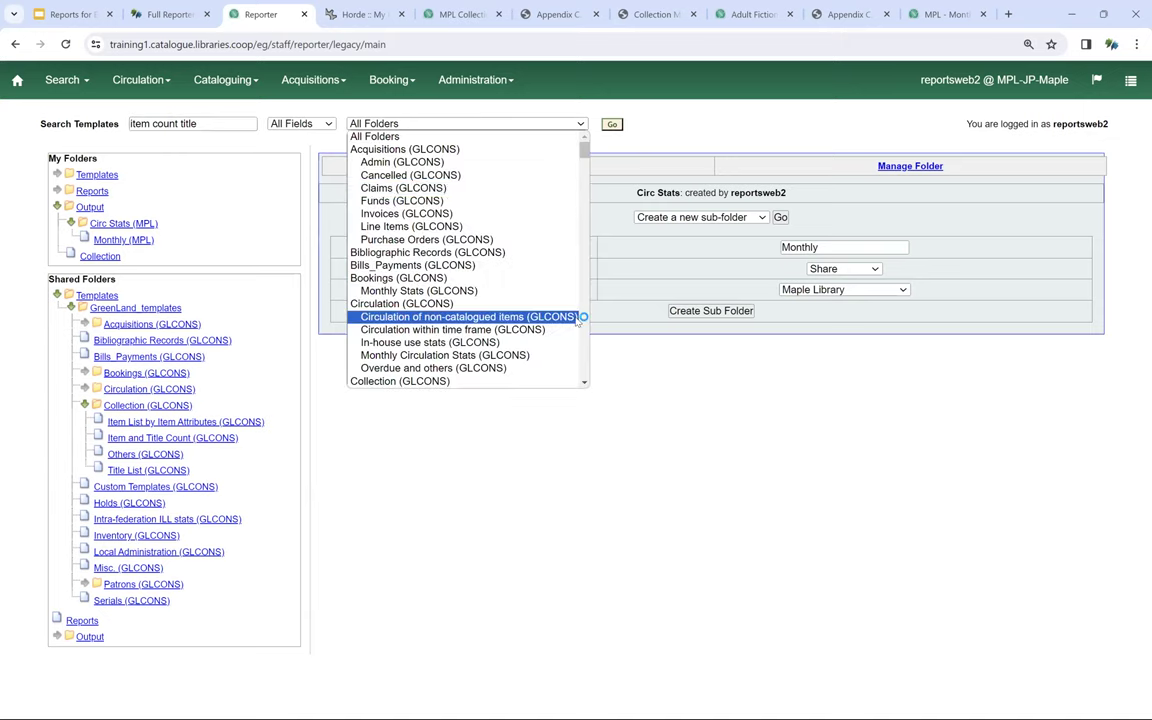
pyautogui.click(240, 118)
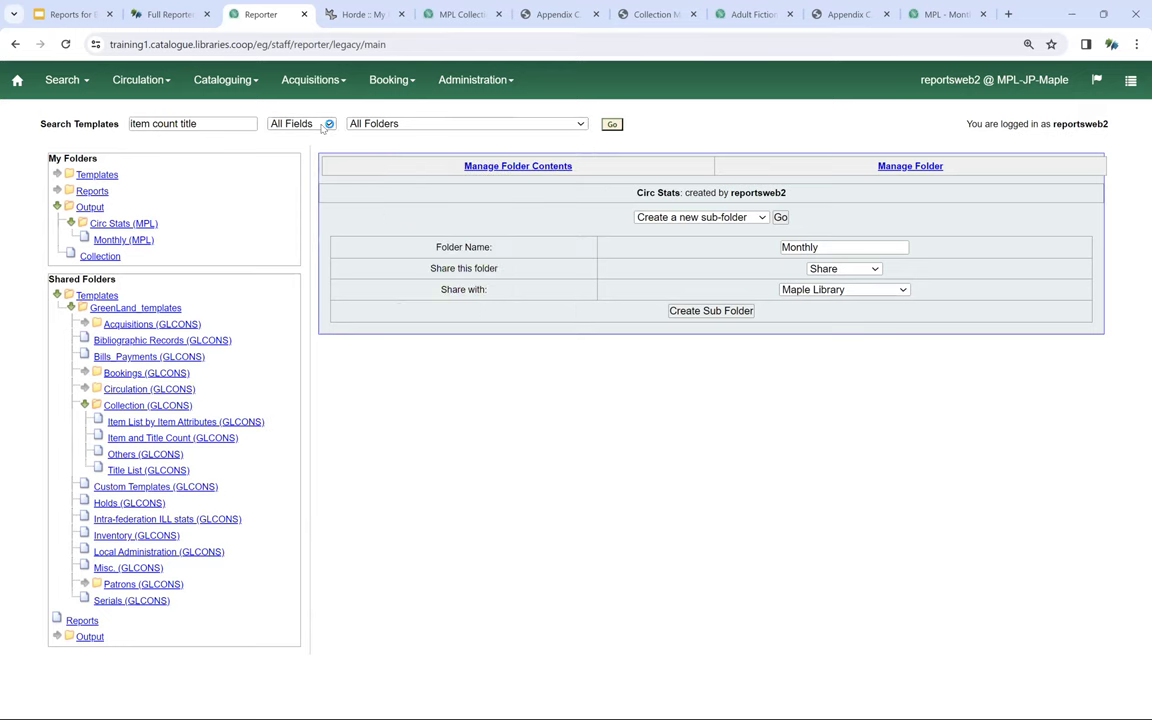
pyautogui.click(300, 124)
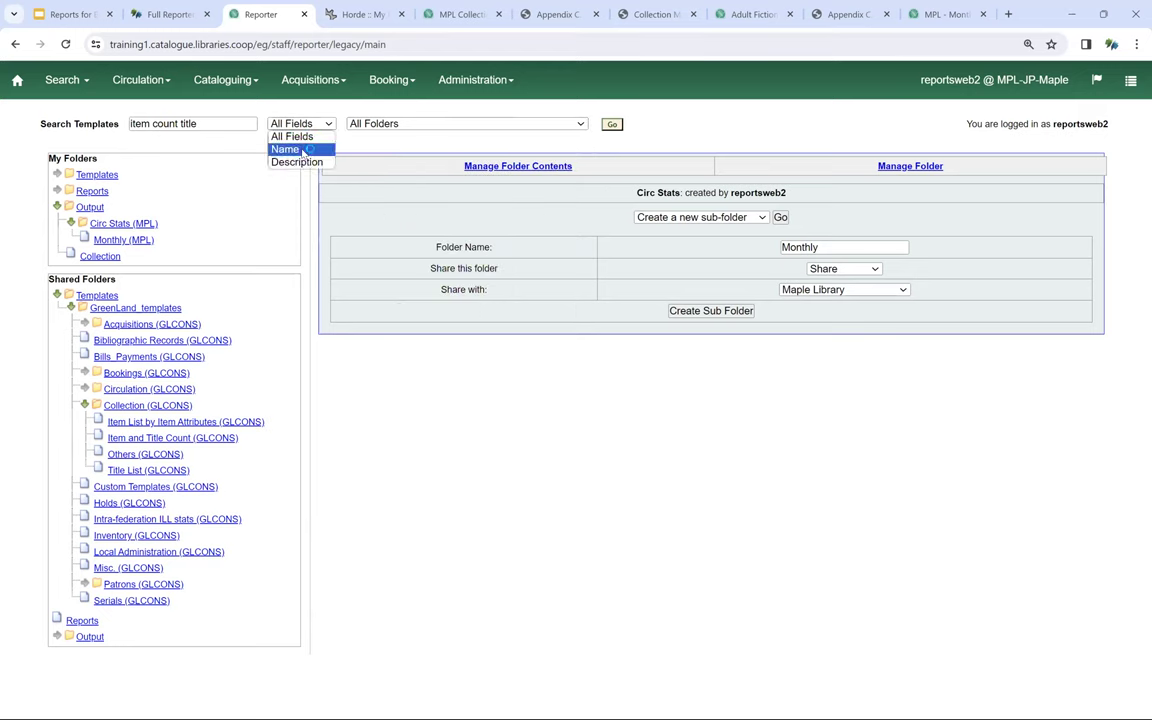
pyautogui.click(612, 124)
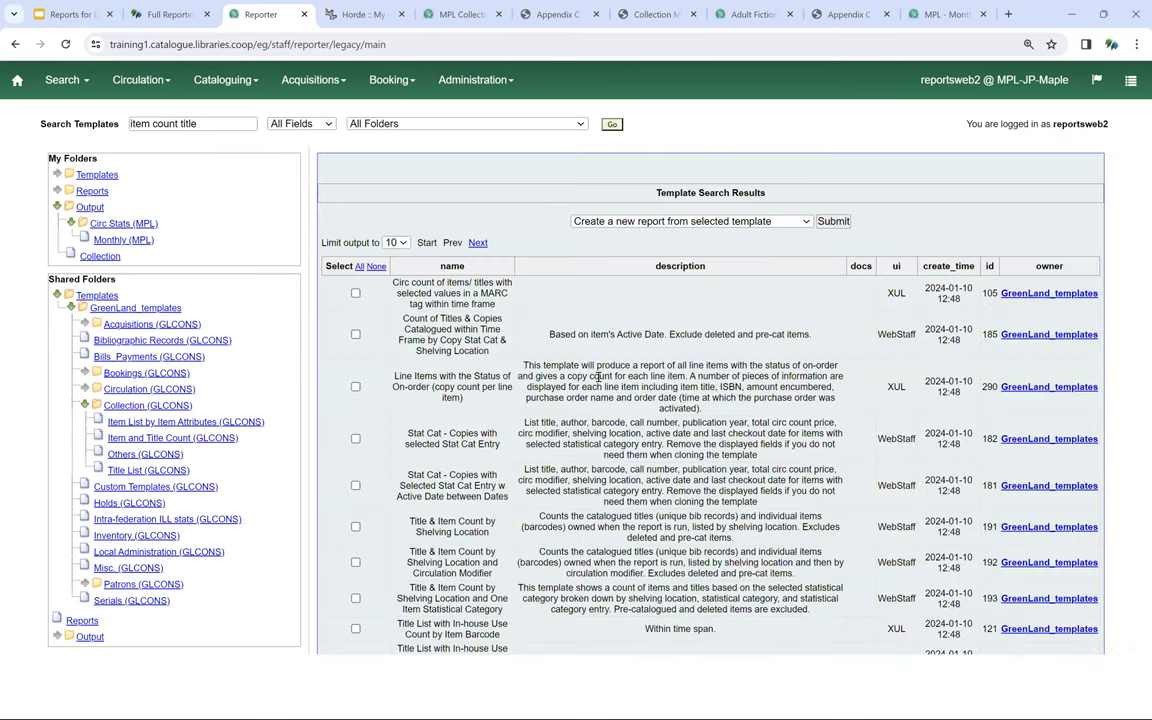
# Step: Start cloning the "Title & Item Count by Shelving Location and Circulation Modifier" template from the search results
pyautogui.scroll(-1, 585, 345)
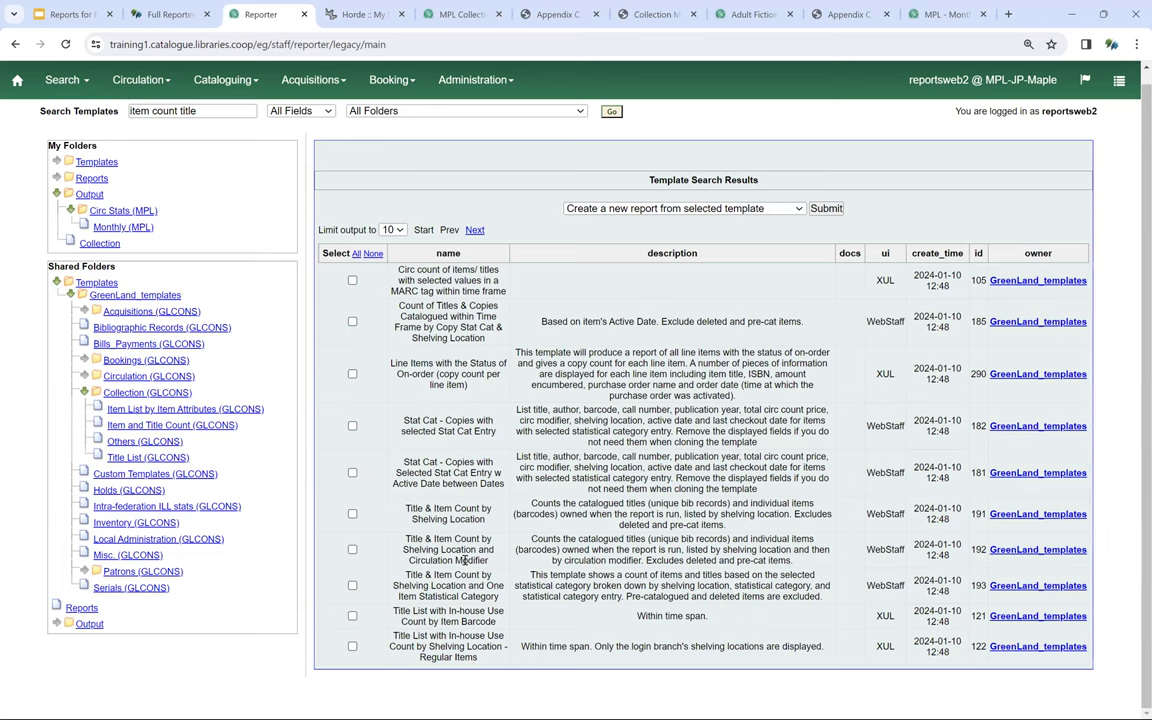
pyautogui.click(352, 549)
pyautogui.click(720, 209)
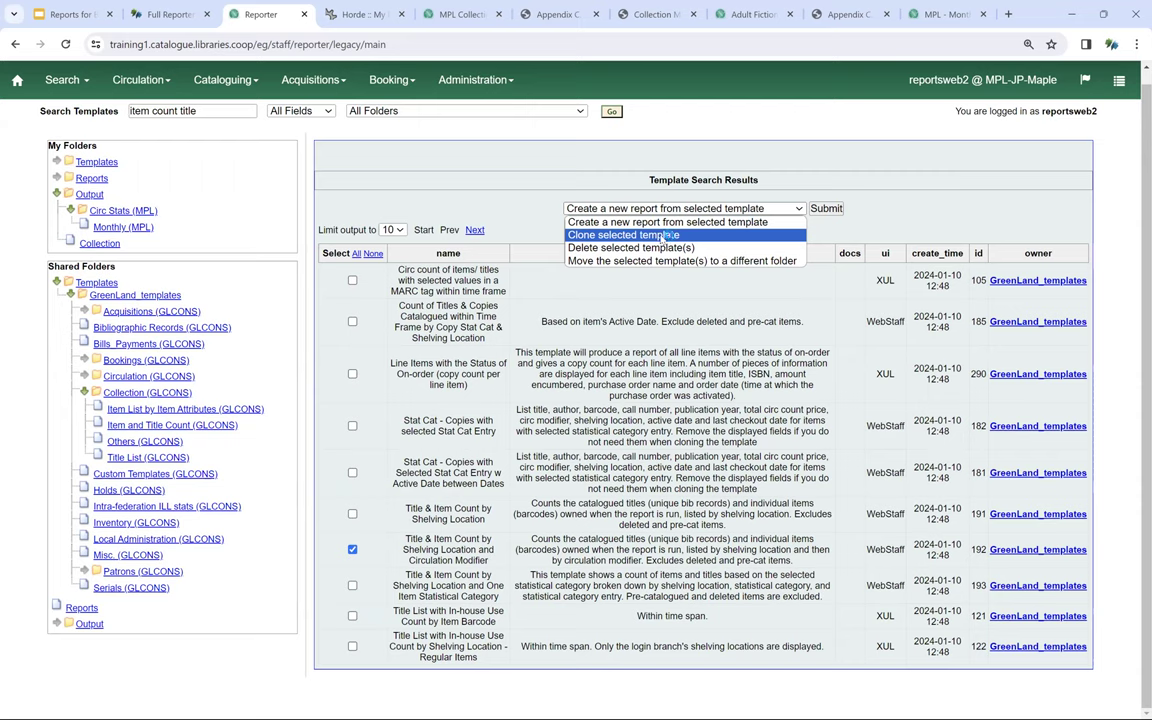
pyautogui.click(664, 236)
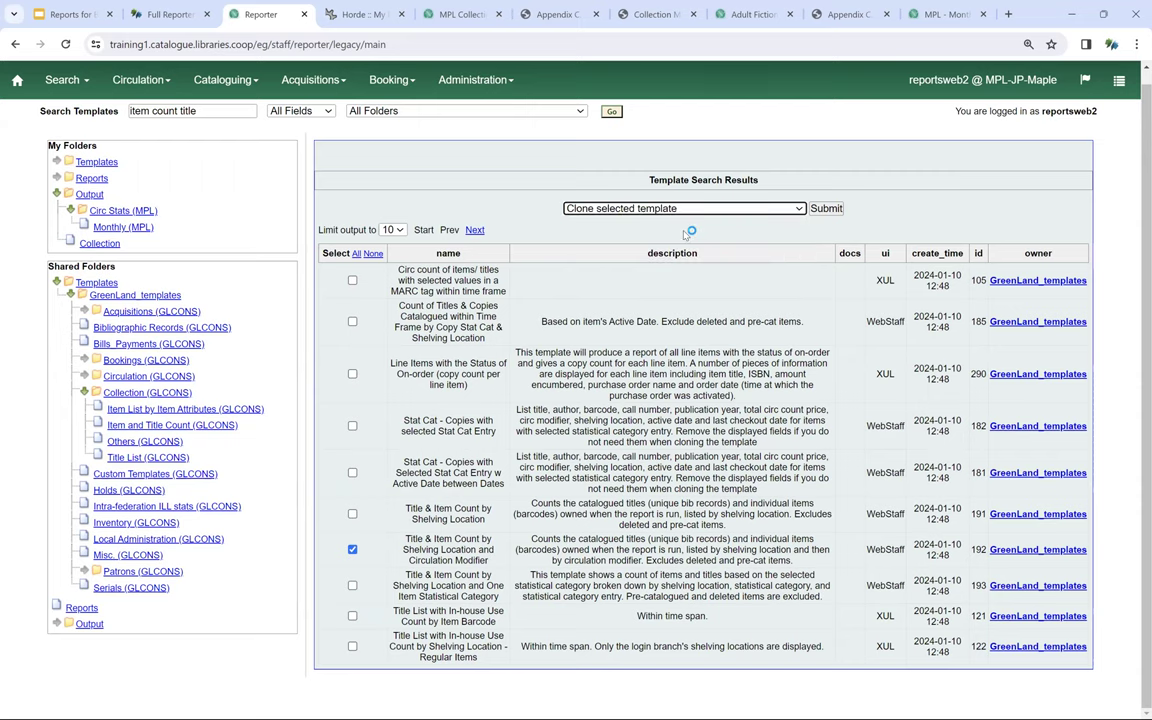
pyautogui.click(830, 209)
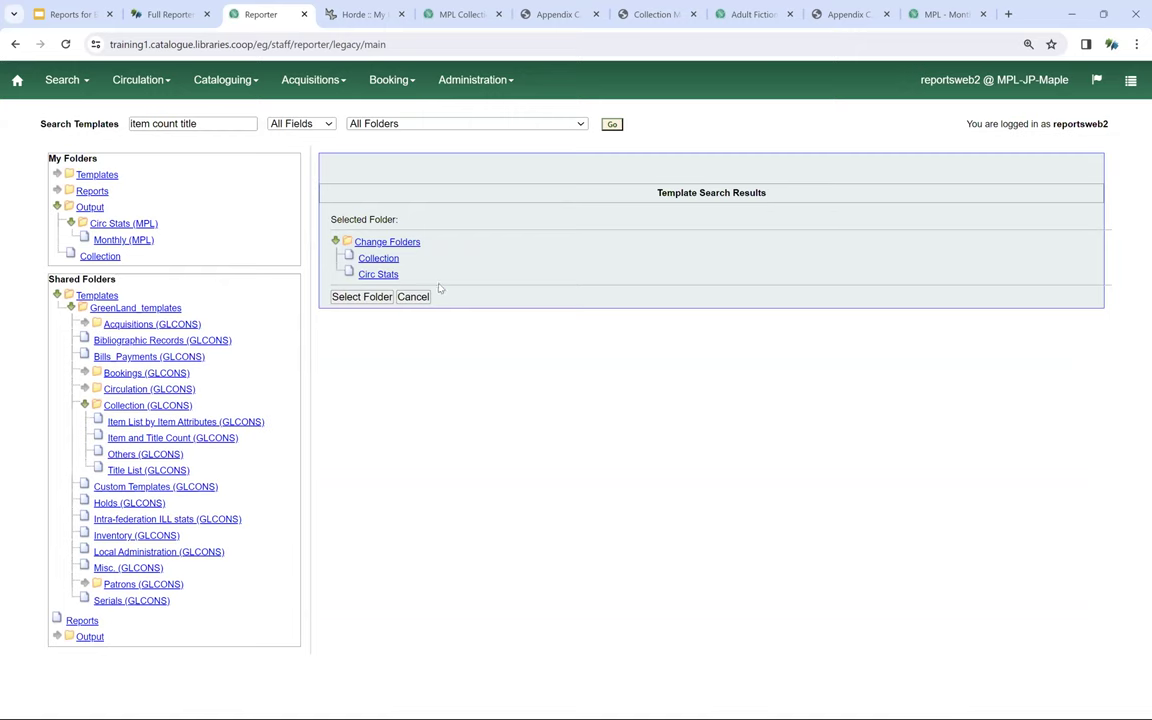
# Step: Choose the Collection folder for the cloned template and save the template
pyautogui.click(387, 259)
pyautogui.click(363, 297)
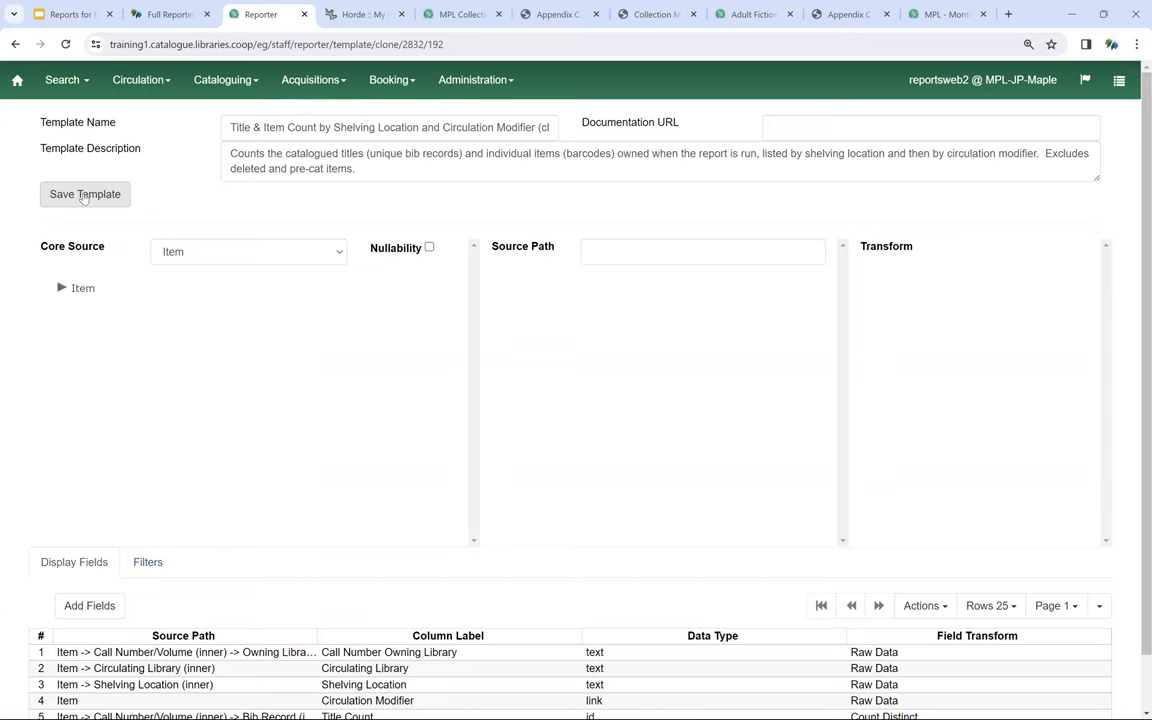
pyautogui.click(84, 195)
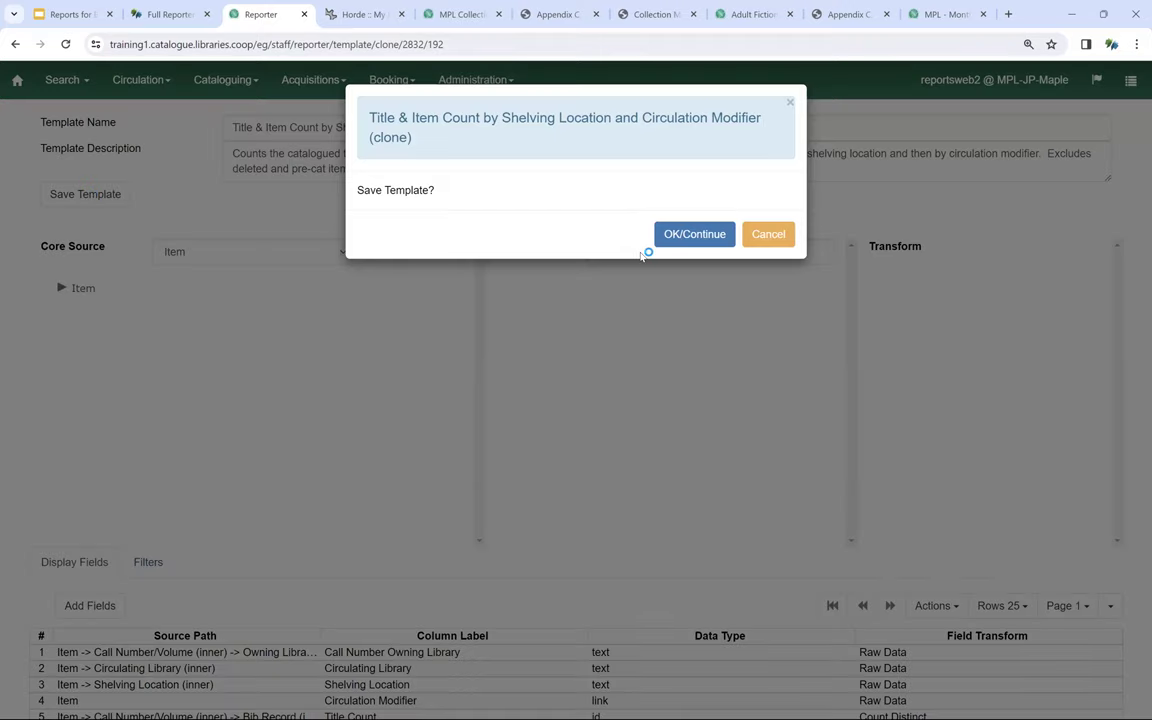
pyautogui.click(689, 235)
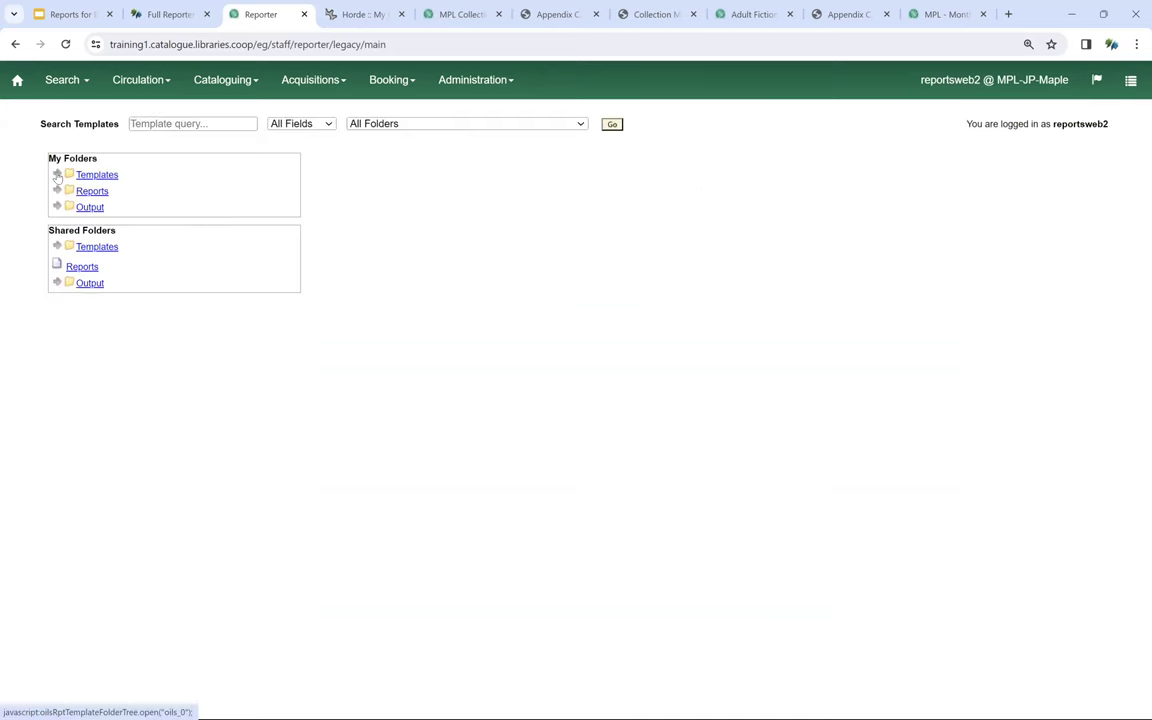
# Step: Create a new report from the cloned Title & Item Count template in the personal Collection templates folder
pyautogui.click(57, 175)
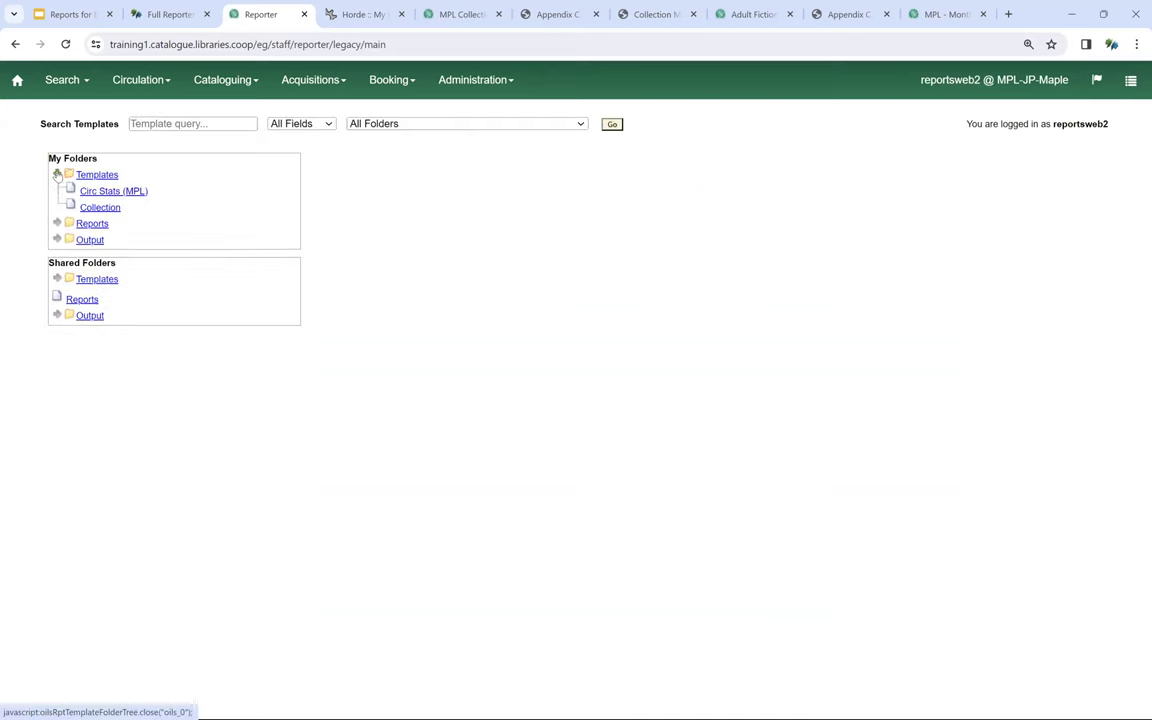
pyautogui.click(100, 207)
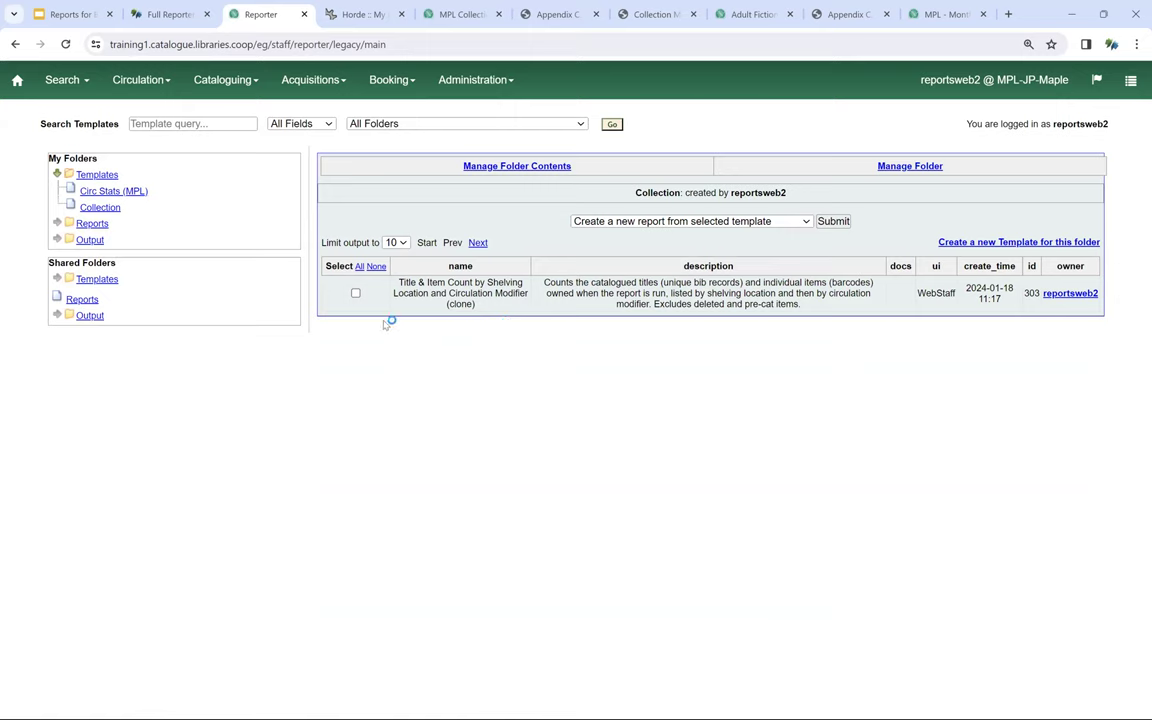
pyautogui.click(356, 294)
pyautogui.click(834, 221)
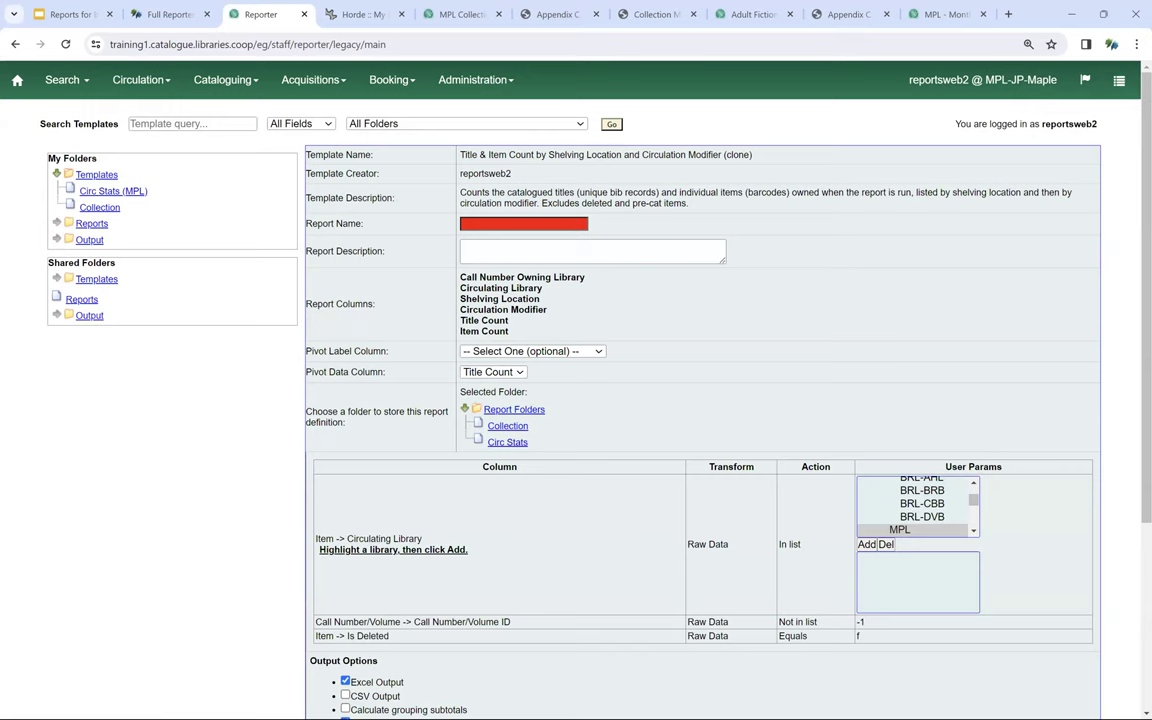
# Step: Name the report "MPL - Current Collection" and store its definition in the Collection report folder
pyautogui.click(505, 225)
pyautogui.write('M')
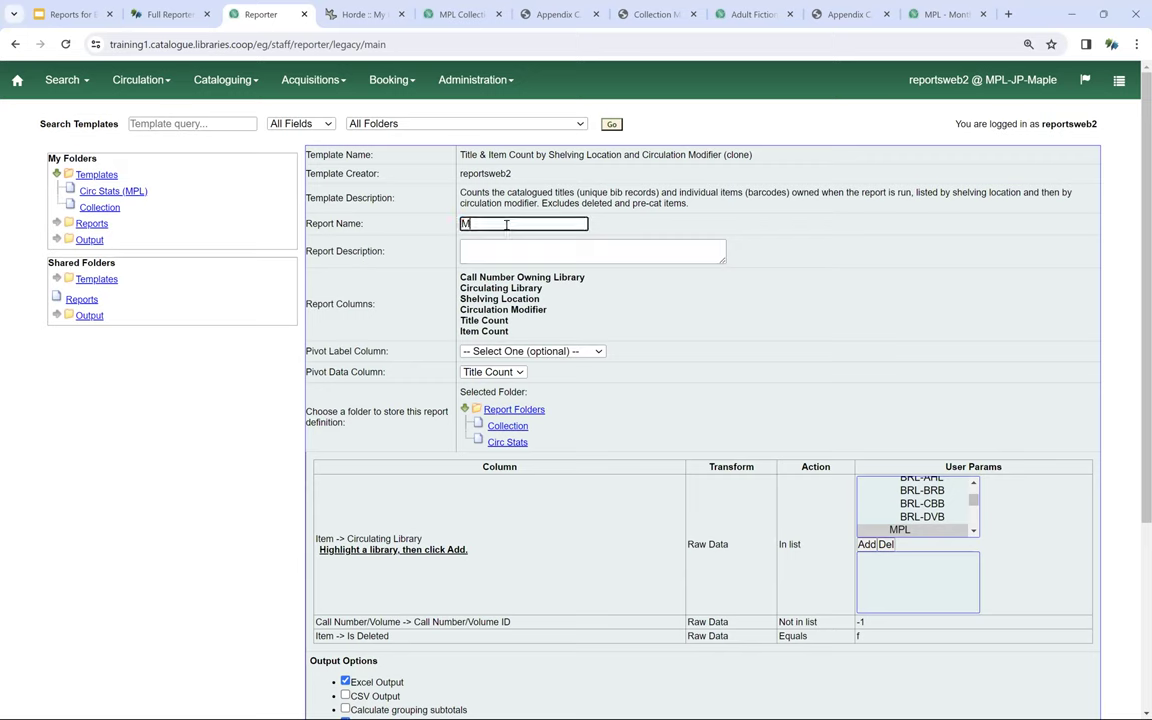
pyautogui.write('PL - Current Collection')
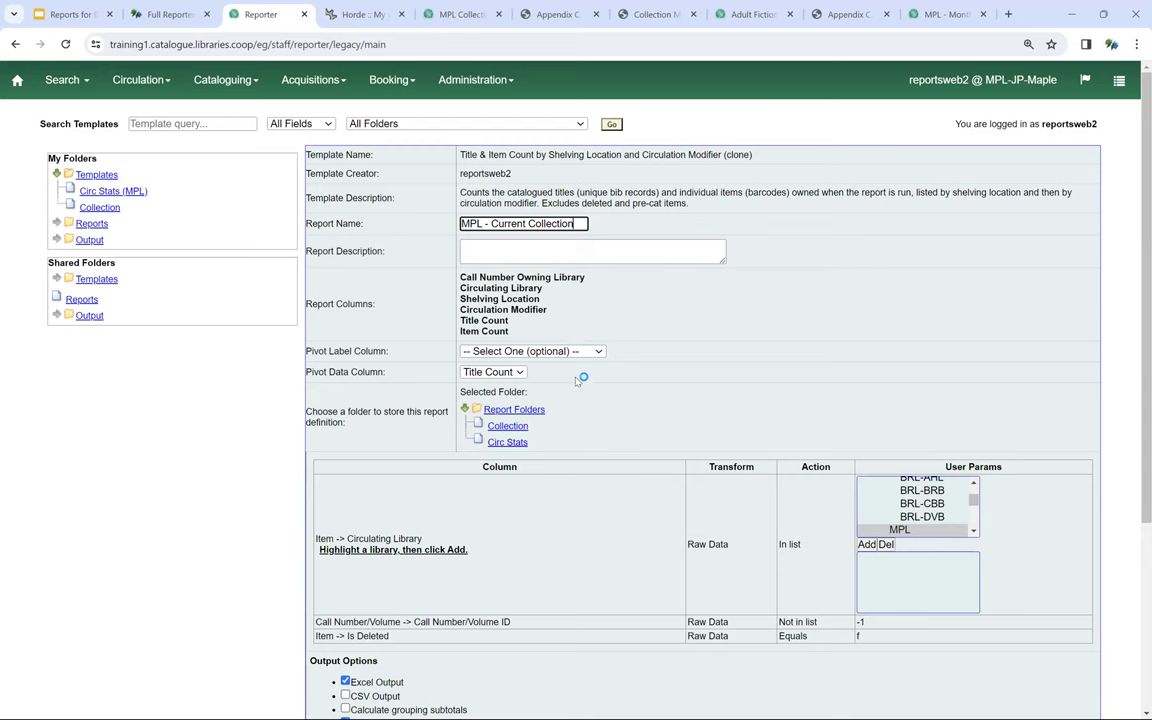
pyautogui.scroll(-1, 635, 364)
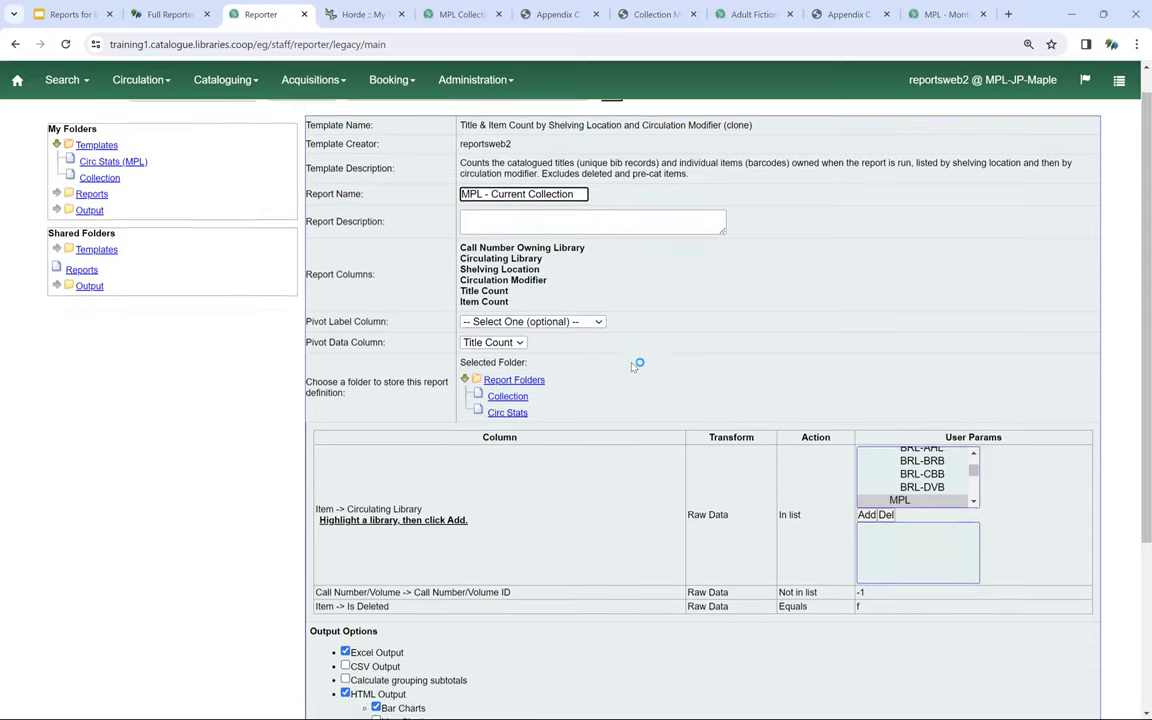
pyautogui.scroll(-3, 634, 366)
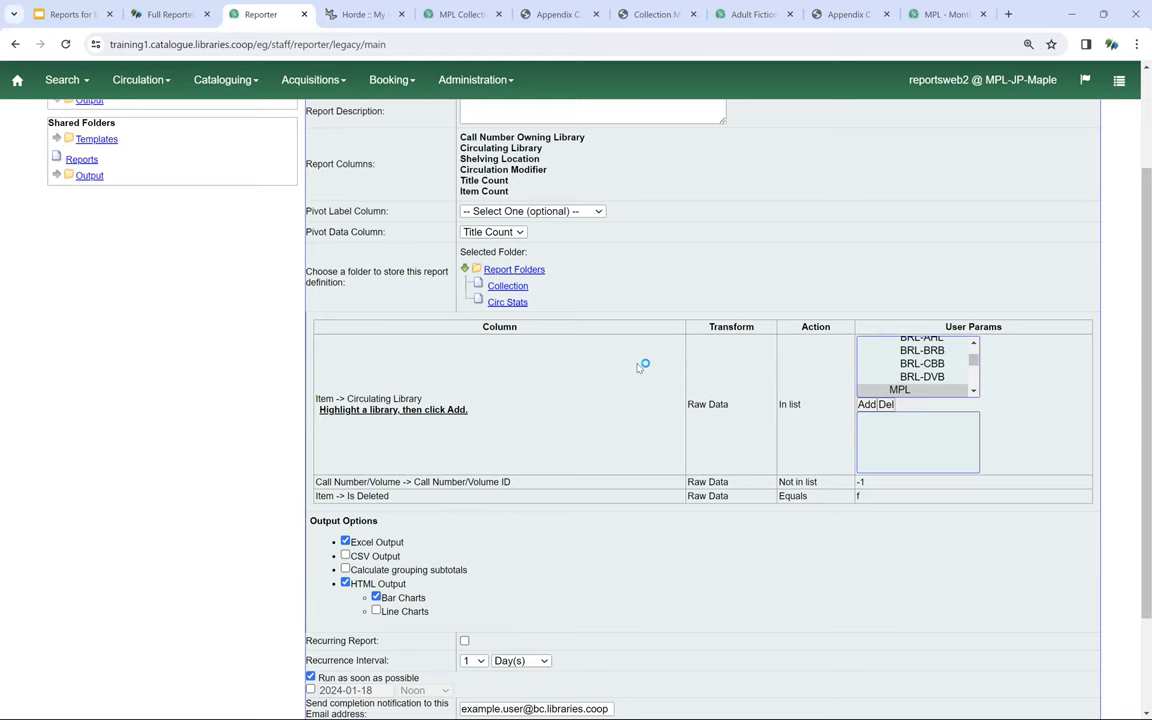
pyautogui.click(507, 287)
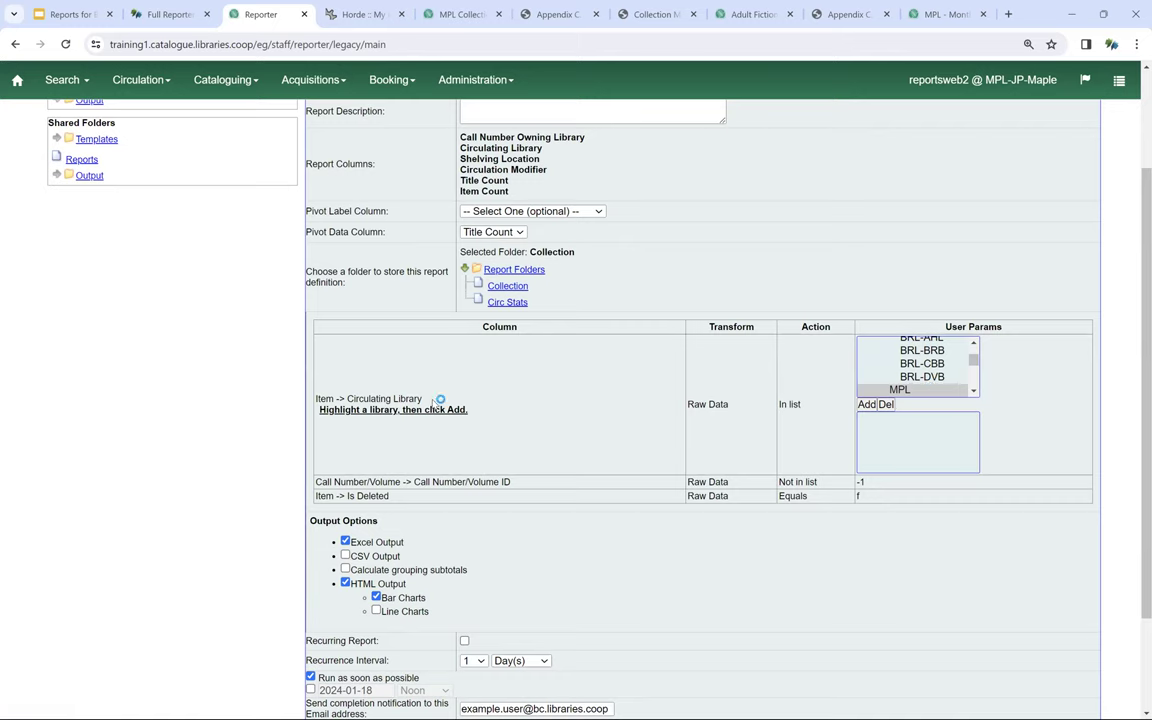
# Step: Add MPL to the report's Circulating Library filter list
pyautogui.click(913, 390)
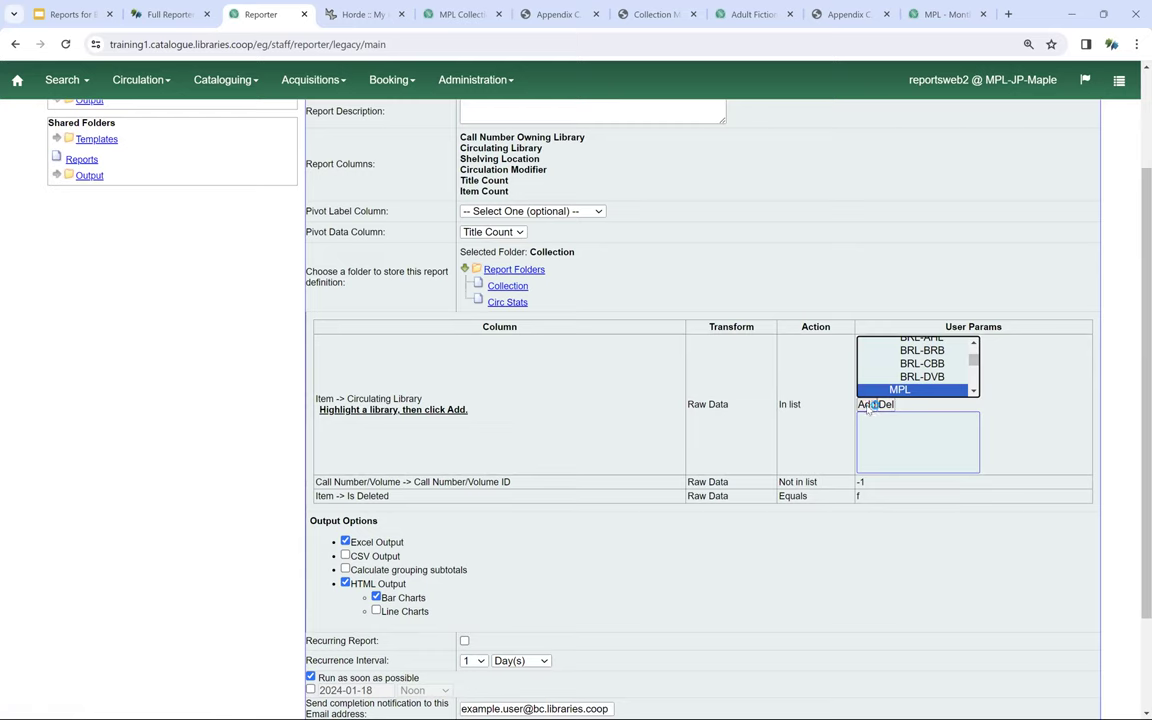
pyautogui.click(874, 404)
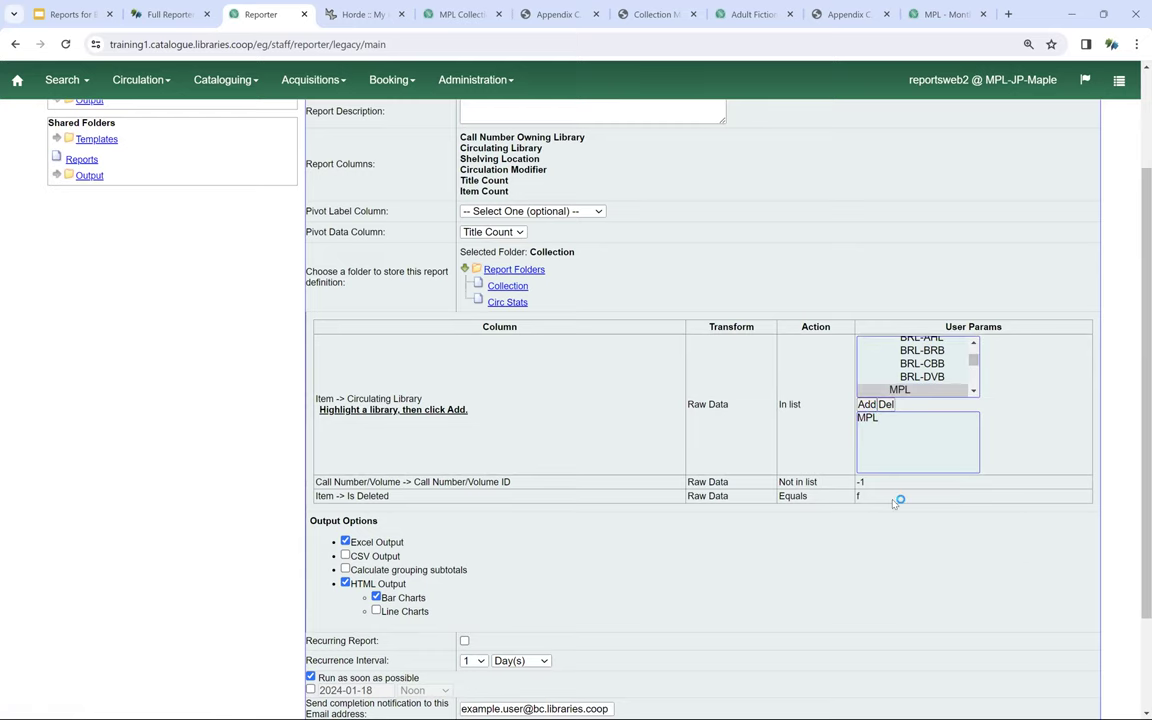
pyautogui.scroll(-1, 897, 500)
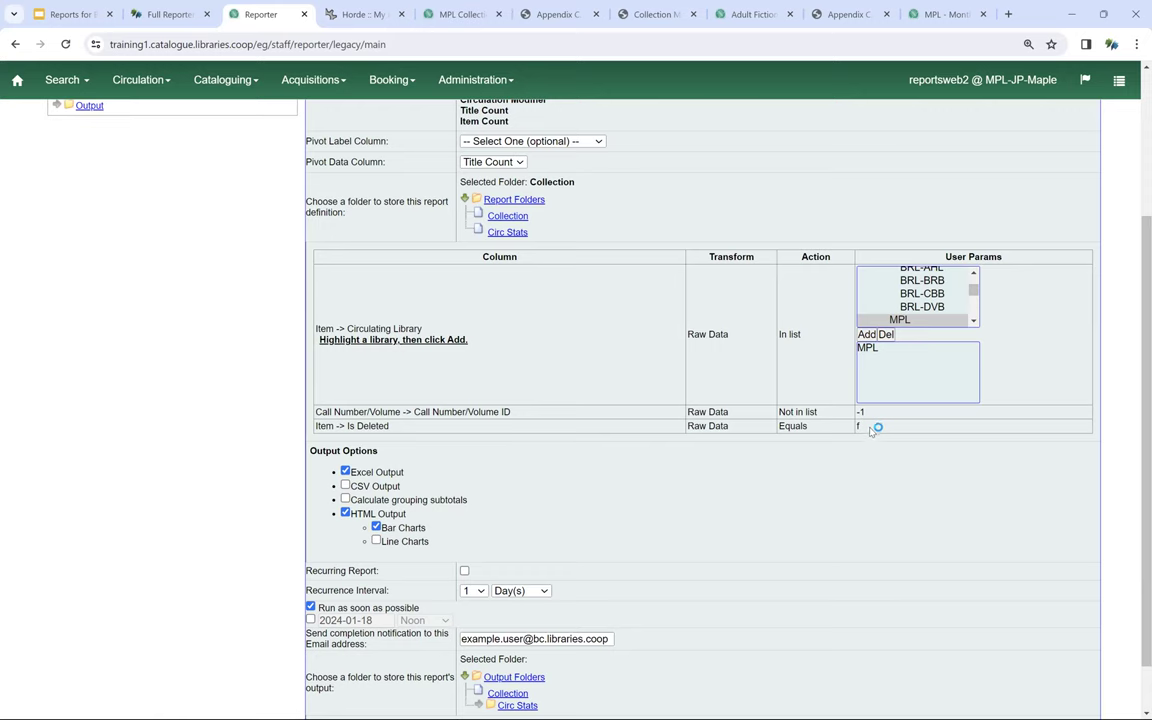
pyautogui.scroll(-2, 872, 430)
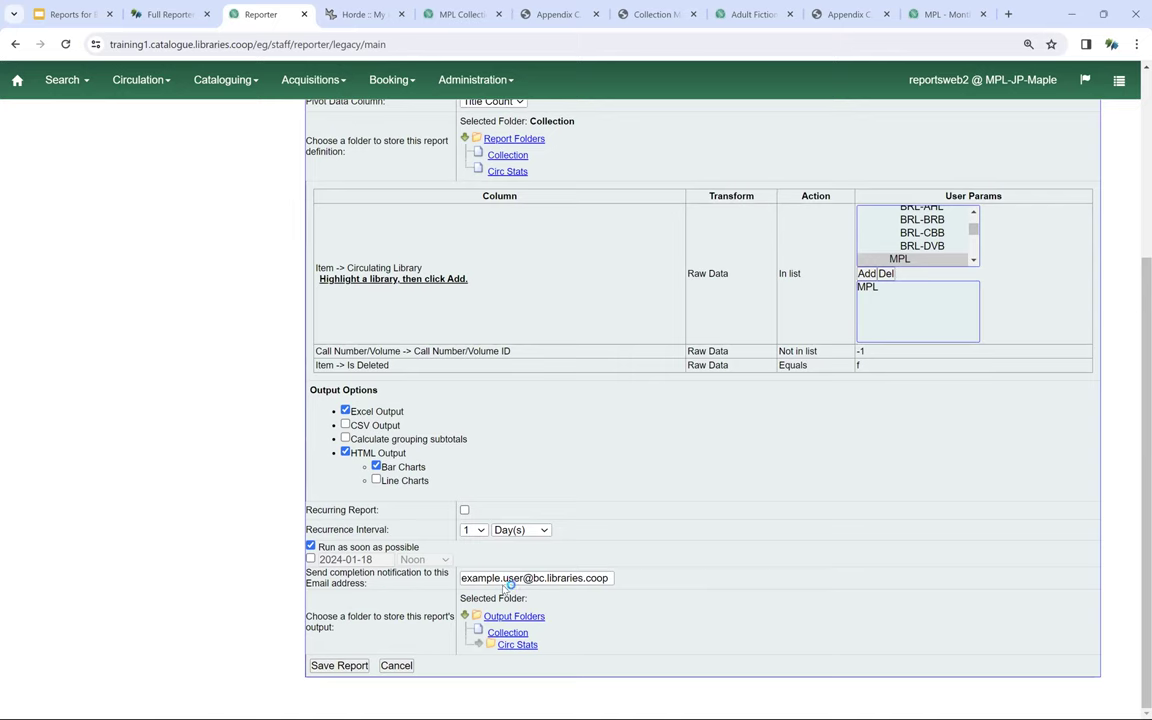
pyautogui.click(611, 578)
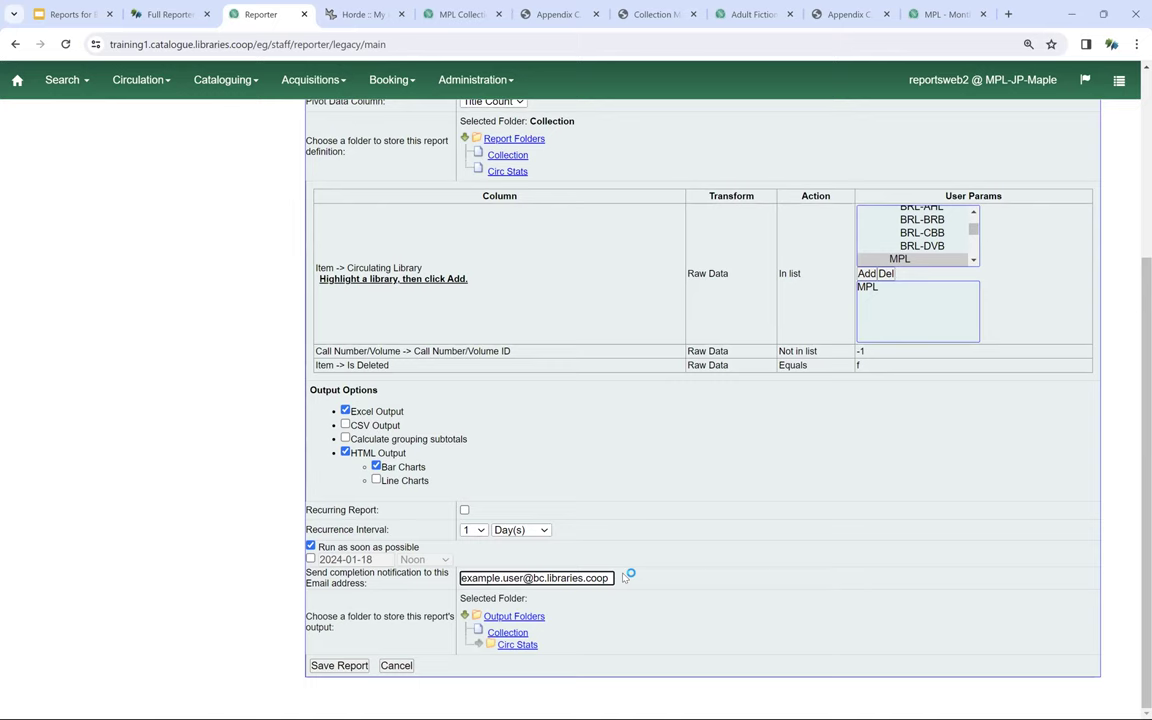
pyautogui.write(',')
pyautogui.press('BackSpace')
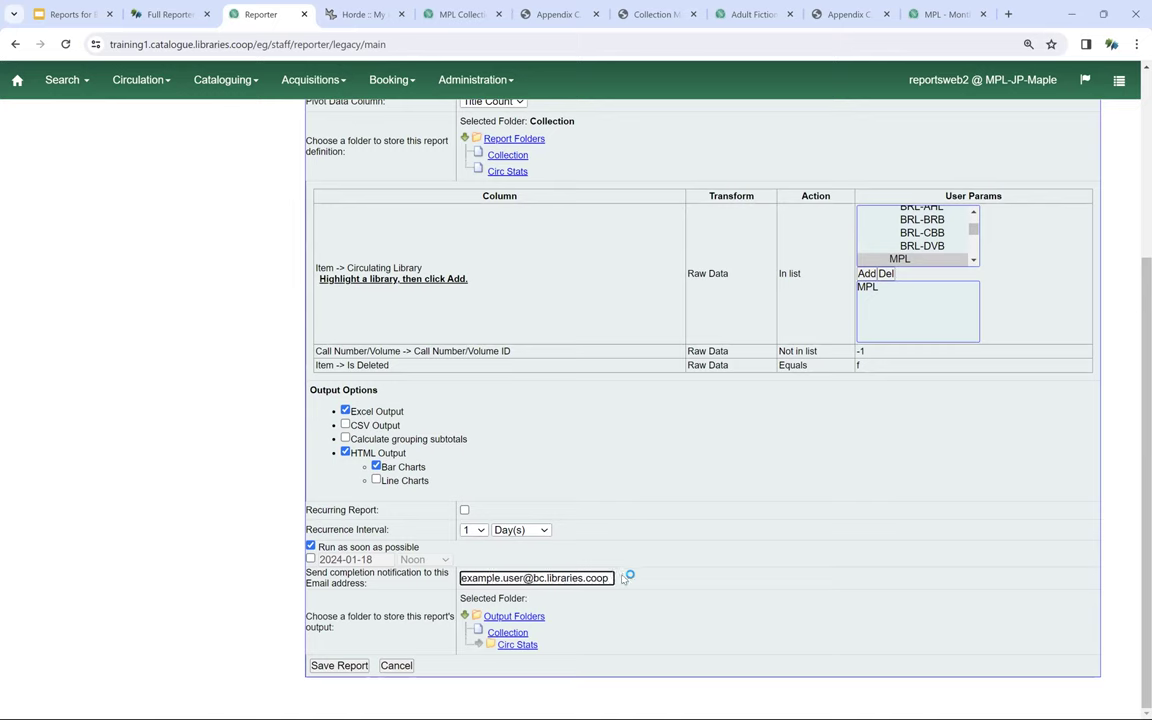
# Step: Store the report's output in the Collection output folder and save the report
pyautogui.click(520, 634)
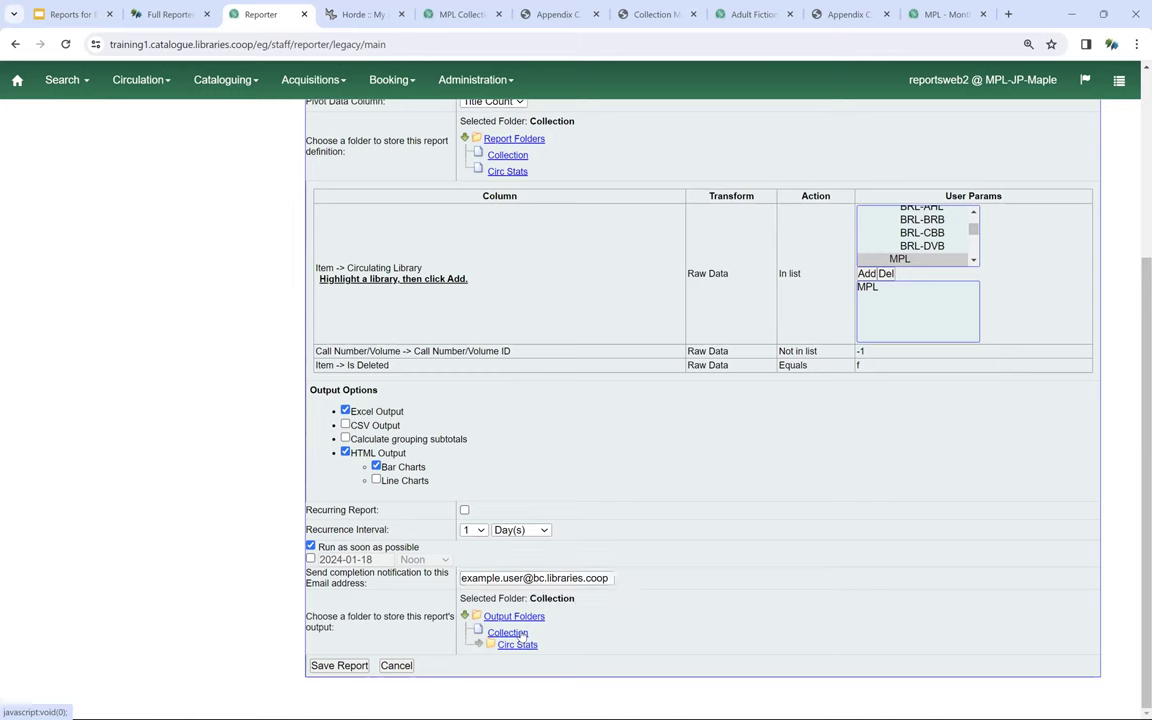
pyautogui.click(342, 668)
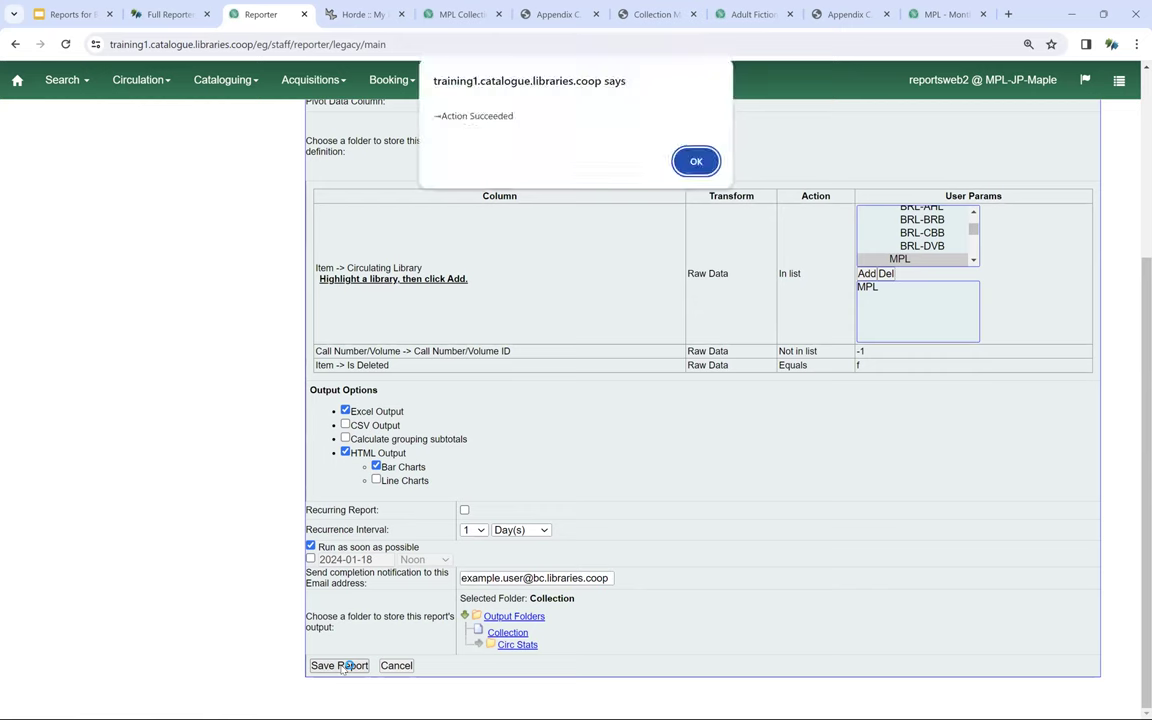
pyautogui.click(694, 162)
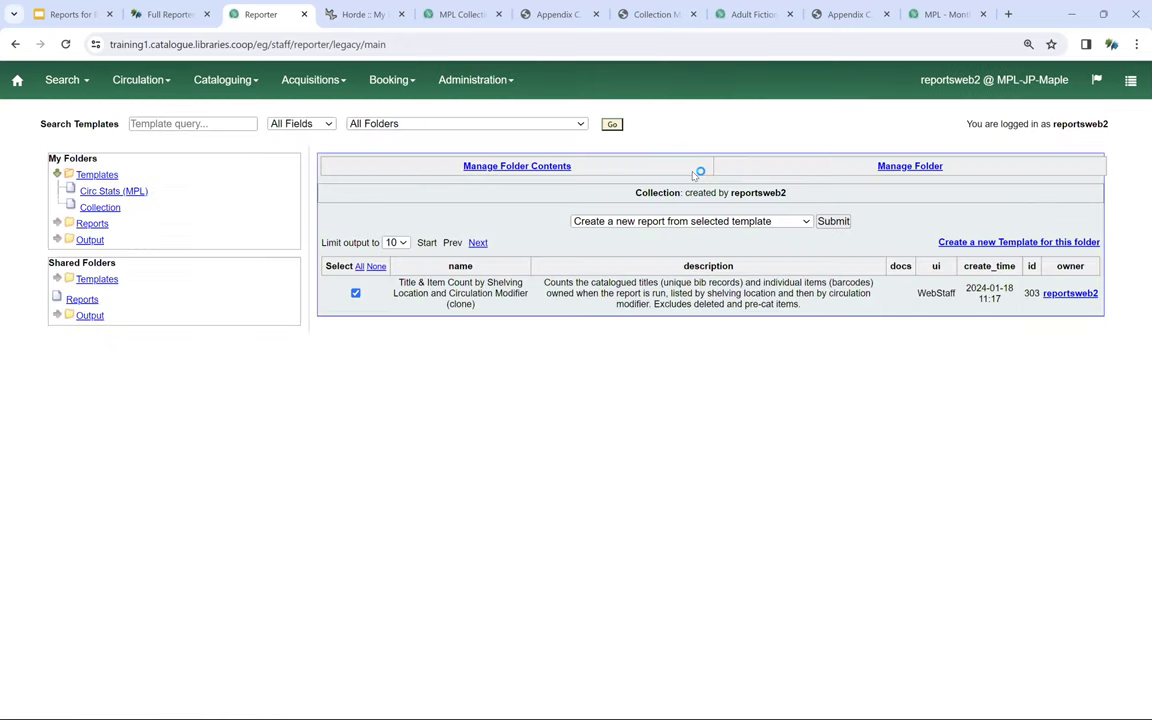
# Step: View the output of the completed MPL - Current Collection report in the personal Collection output folder
pyautogui.click(82, 241)
pyautogui.click(92, 267)
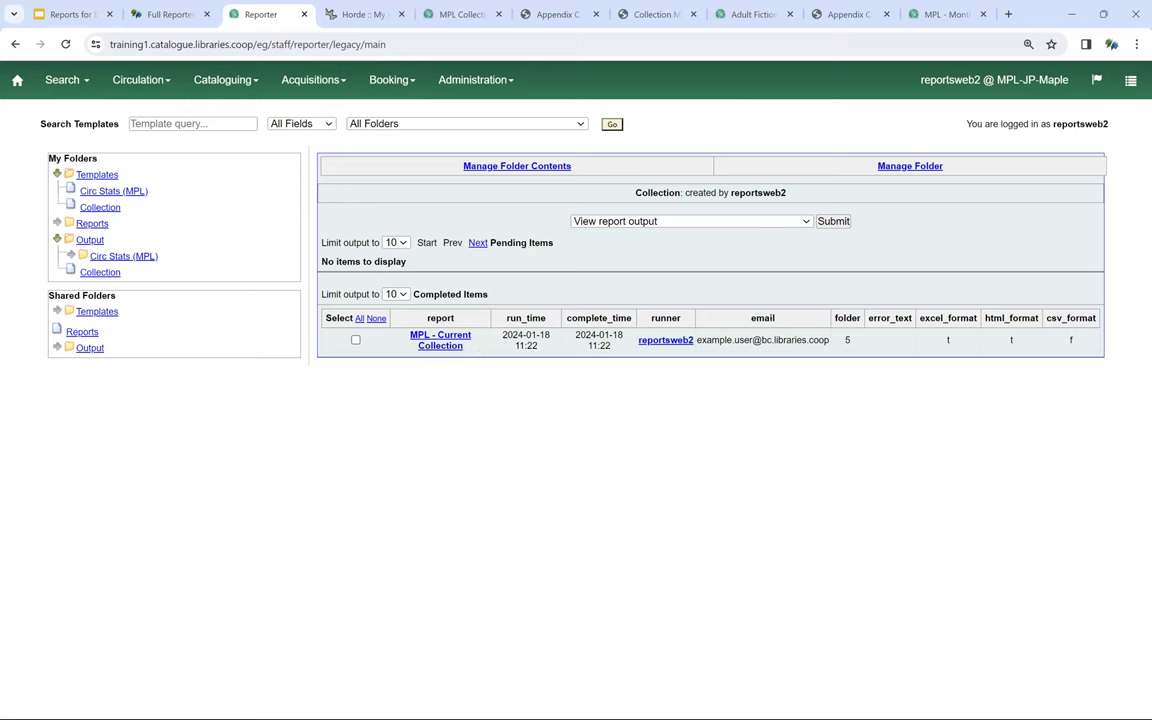
pyautogui.click(356, 340)
pyautogui.click(834, 221)
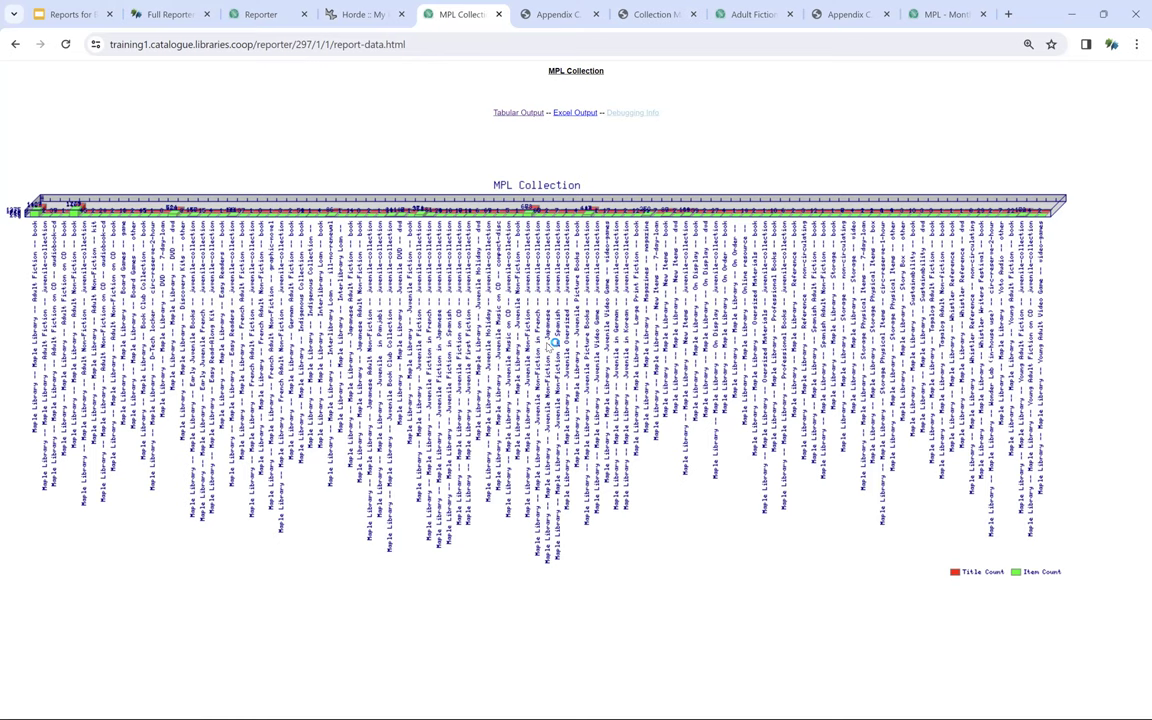
# Step: Show the report's tabular output and sort it by Circulation Modifier, then by Shelving Location
pyautogui.click(519, 113)
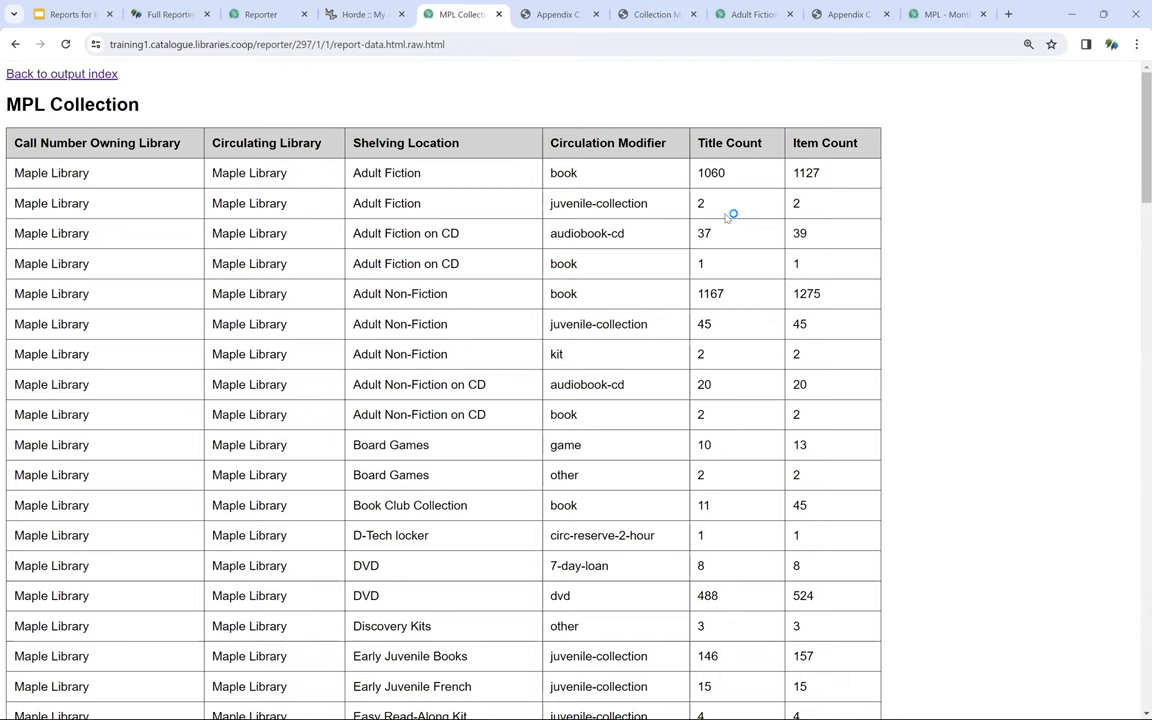
pyautogui.click(637, 148)
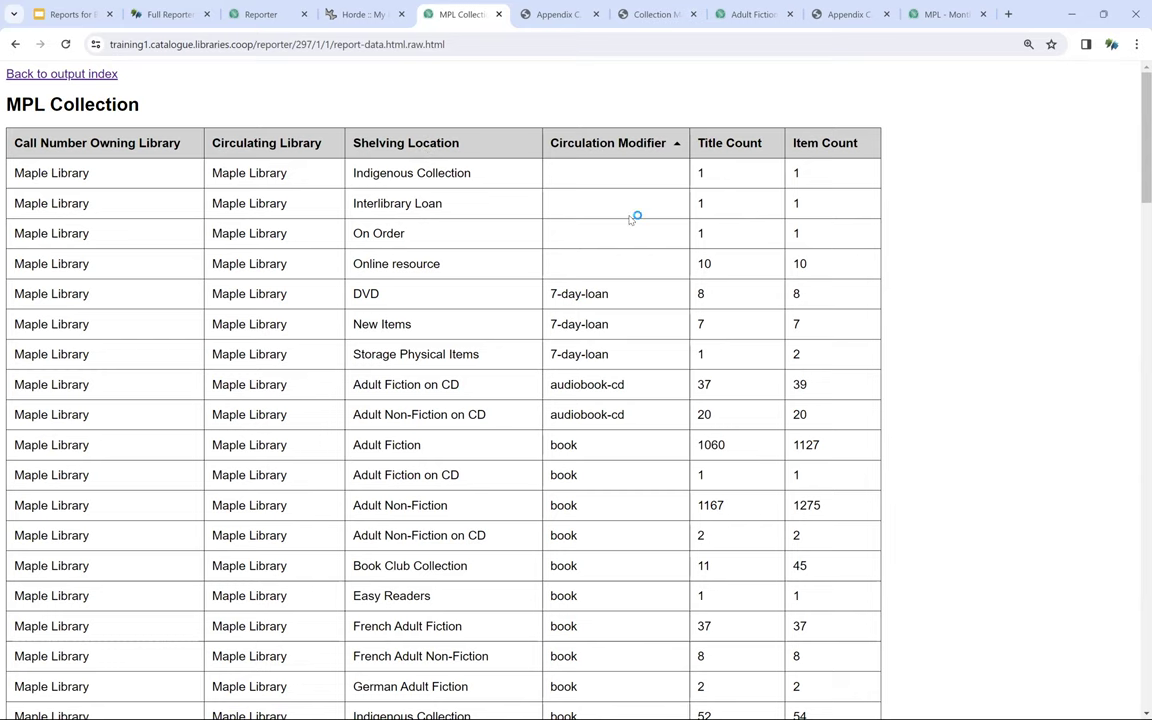
pyautogui.scroll(-12, 635, 215)
pyautogui.scroll(12, 635, 215)
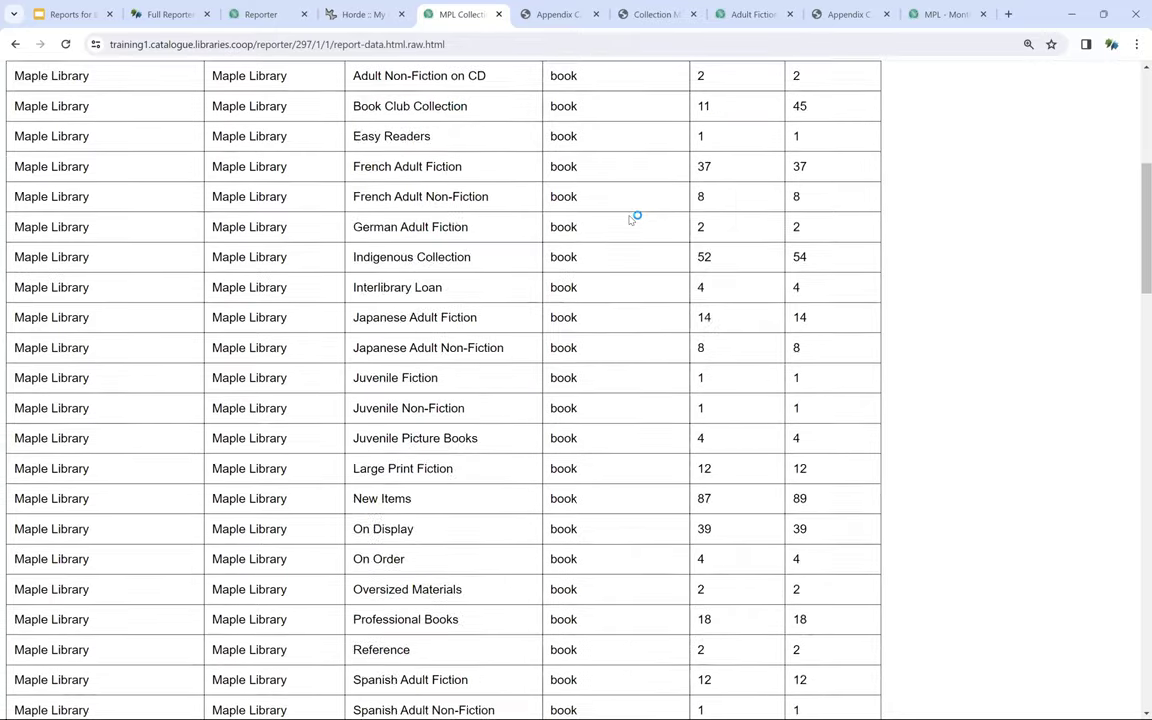
pyautogui.click(427, 145)
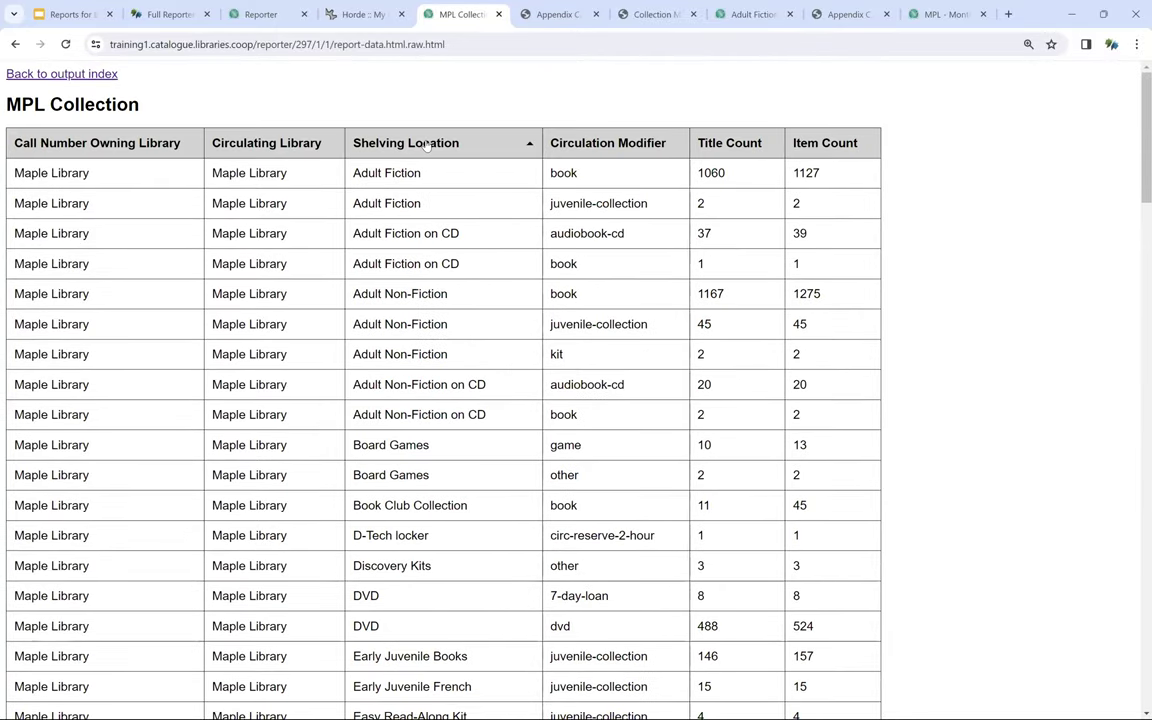
# Step: Sort the MPL Collection tabular output by Title Count from highest to lowest
pyautogui.click(739, 145)
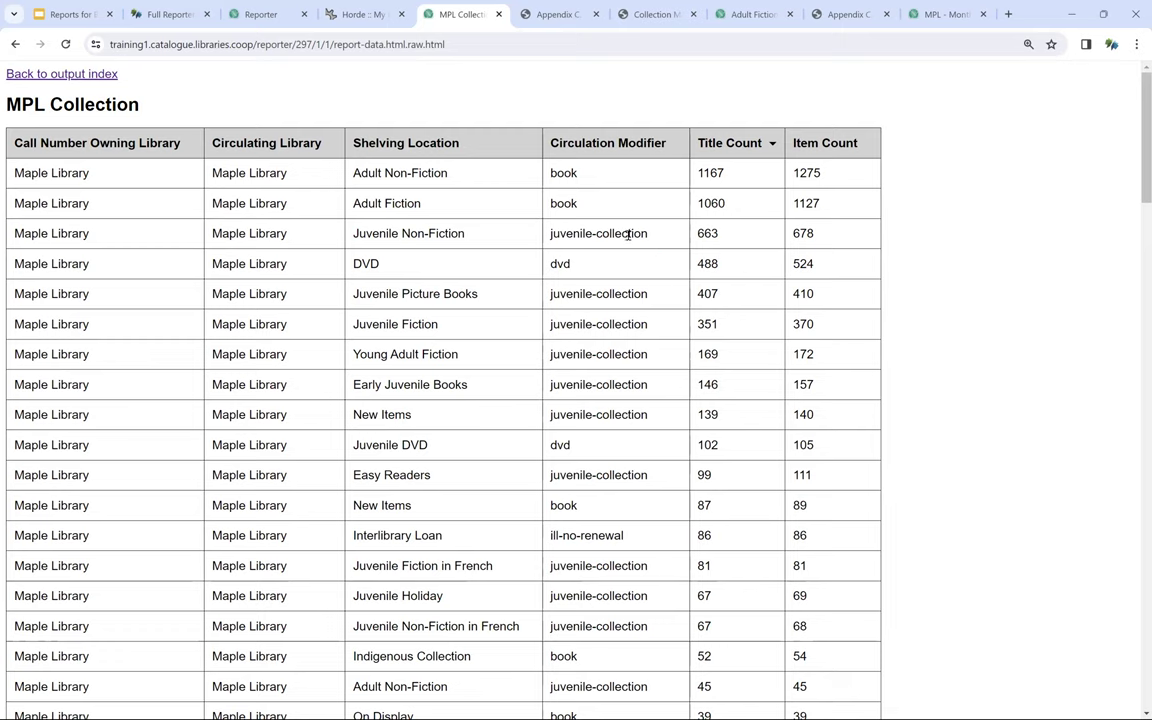
# Step: Switch to the Horde webmail inbox and open the report-finished message for MPL - Current Collection to check its report link
pyautogui.click(351, 15)
pyautogui.click(146, 76)
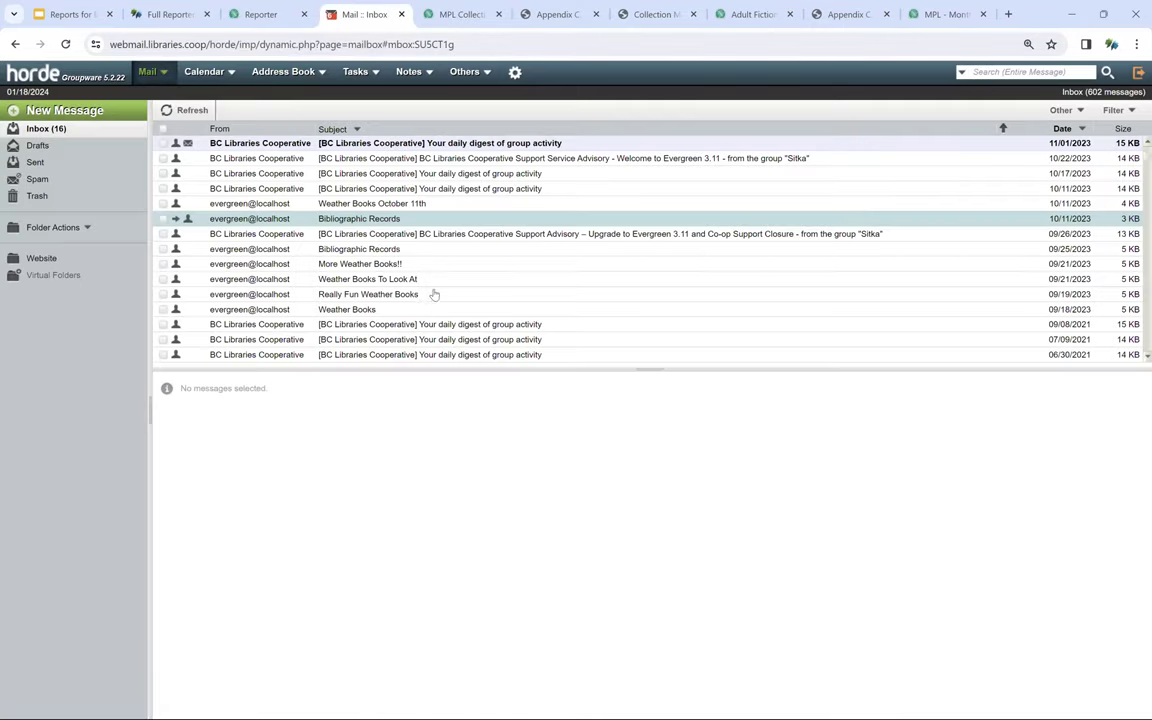
pyautogui.click(483, 143)
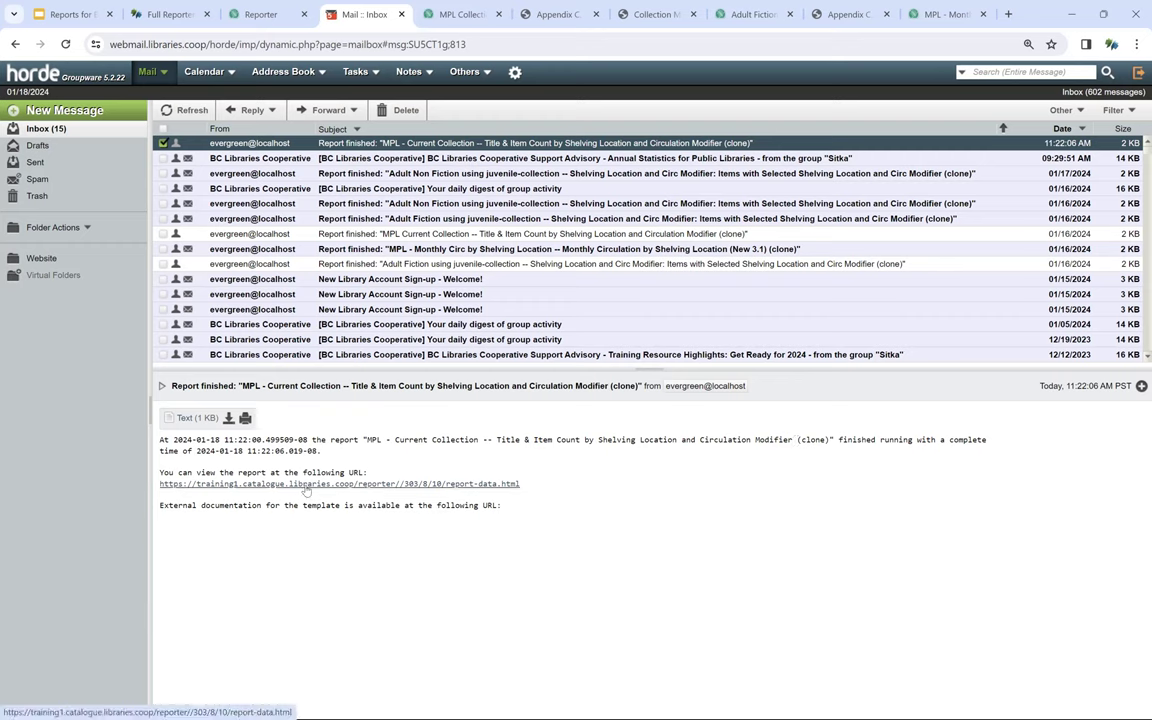
pyautogui.click(362, 484)
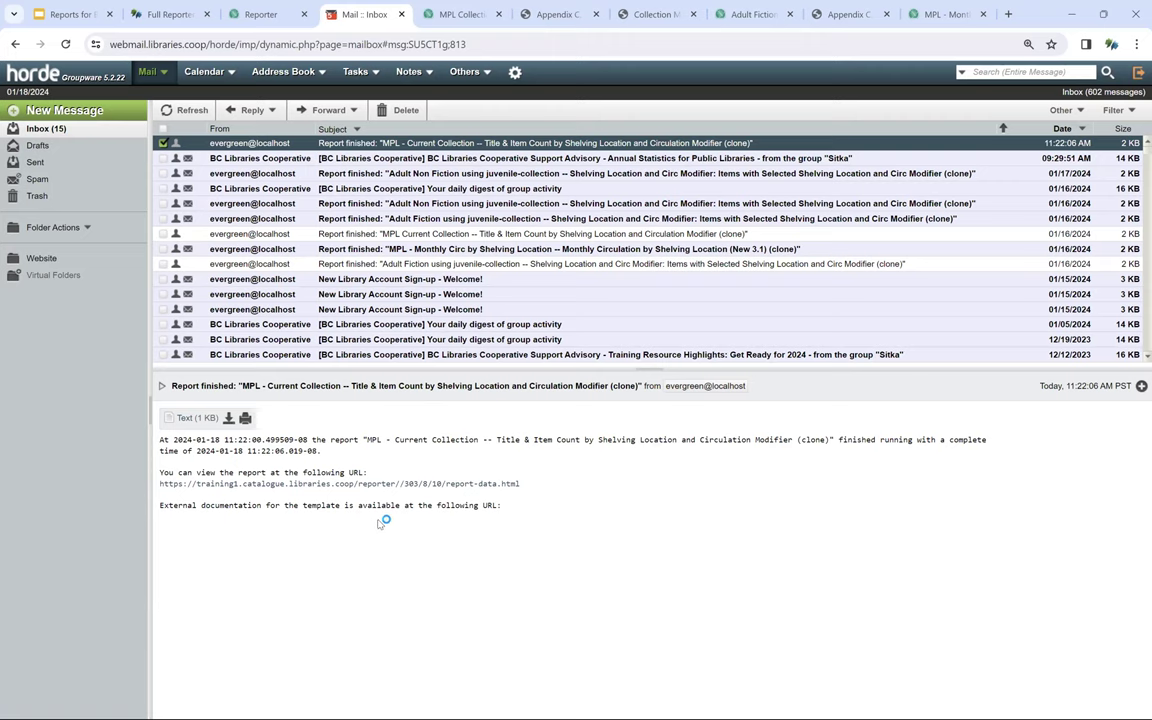
# Step: Return to the Evergreen Reporter and list all shared GreenLand_templates under Collection, Item List by Item Attributes, without an output limit
pyautogui.click(238, 15)
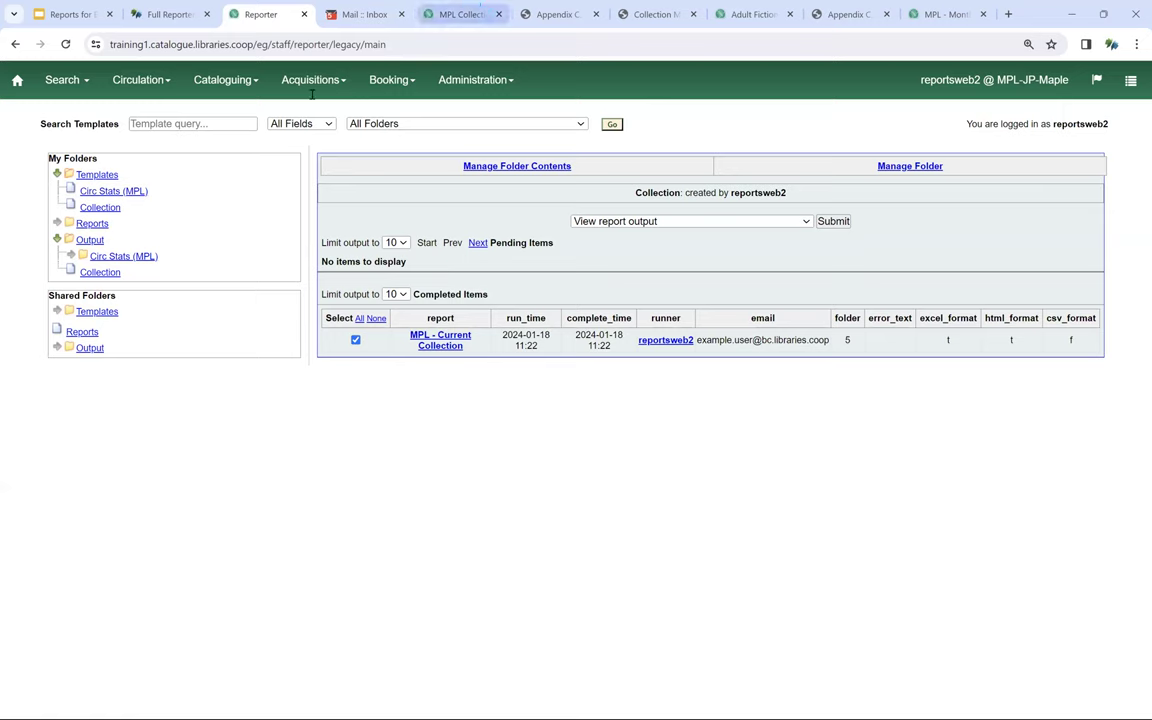
pyautogui.click(57, 312)
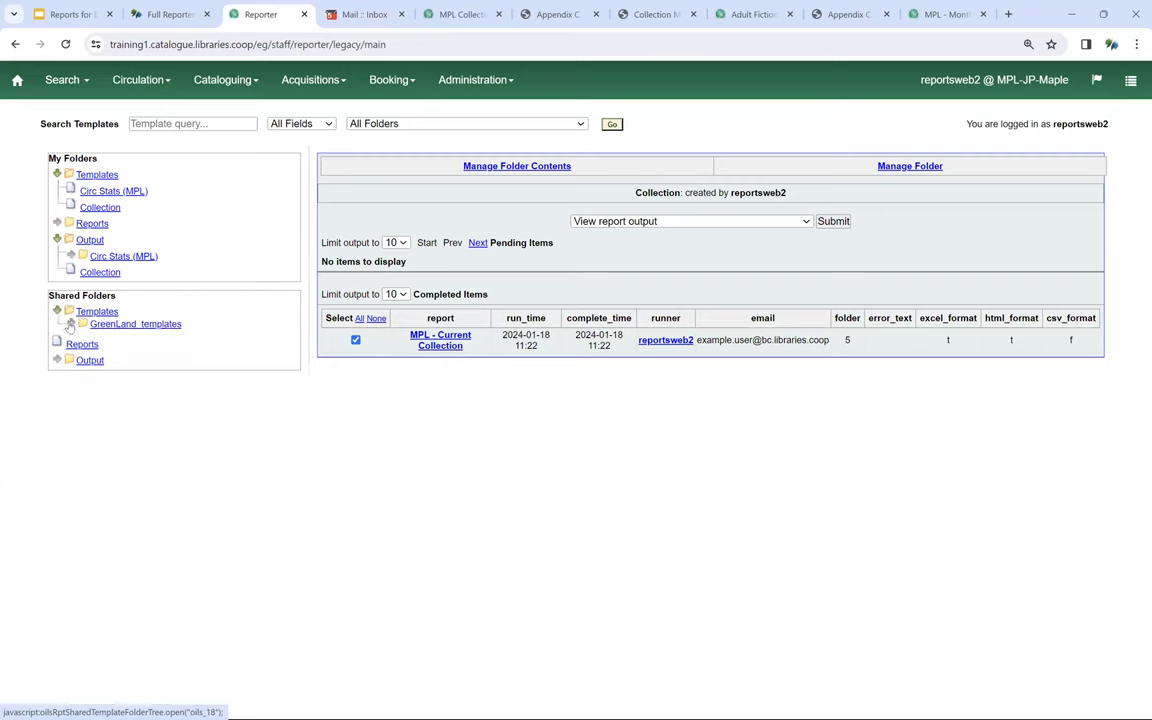
pyautogui.click(70, 325)
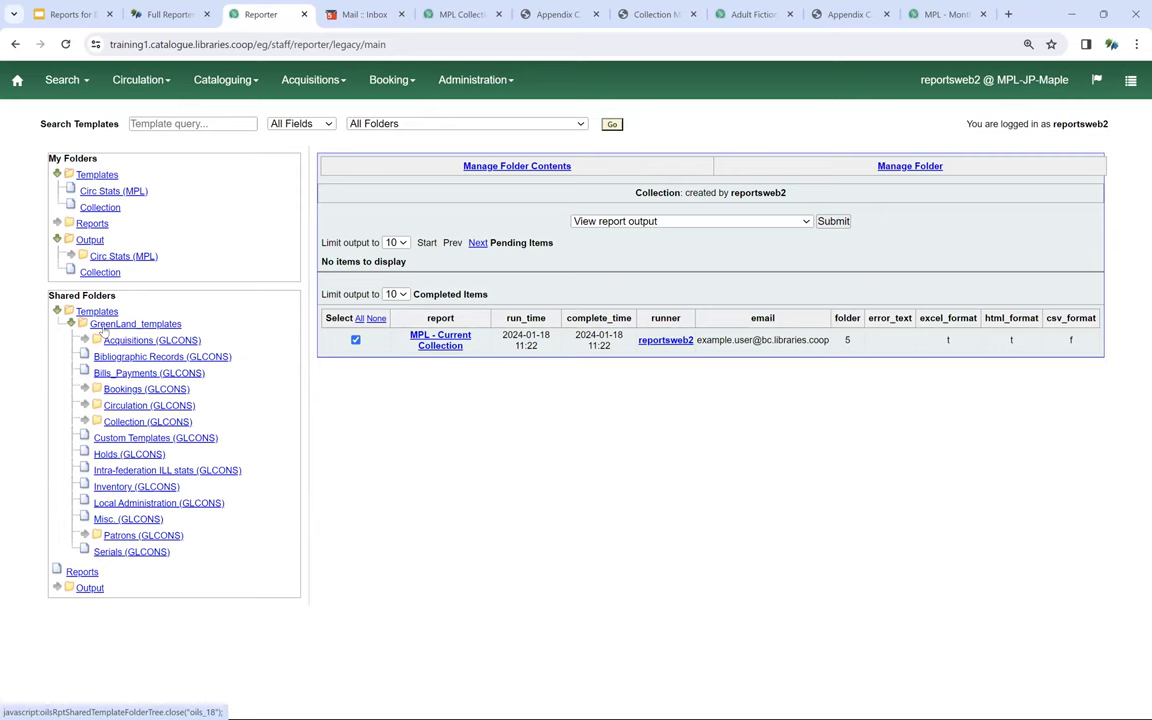
pyautogui.click(85, 421)
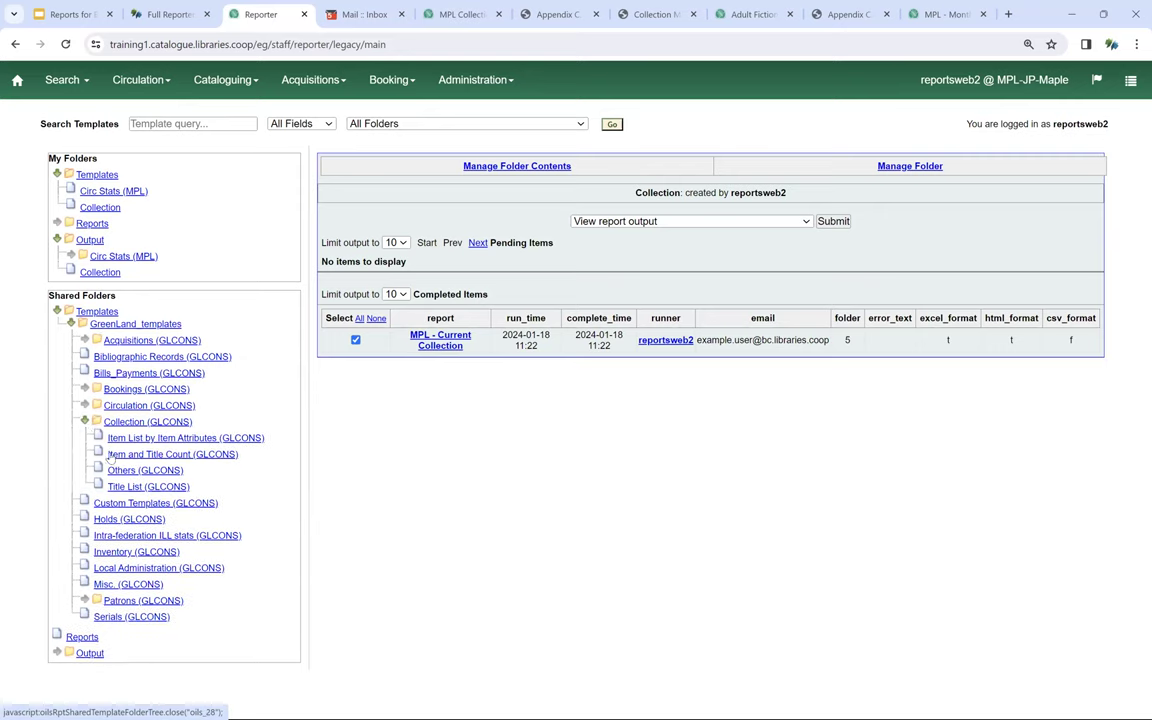
pyautogui.click(185, 438)
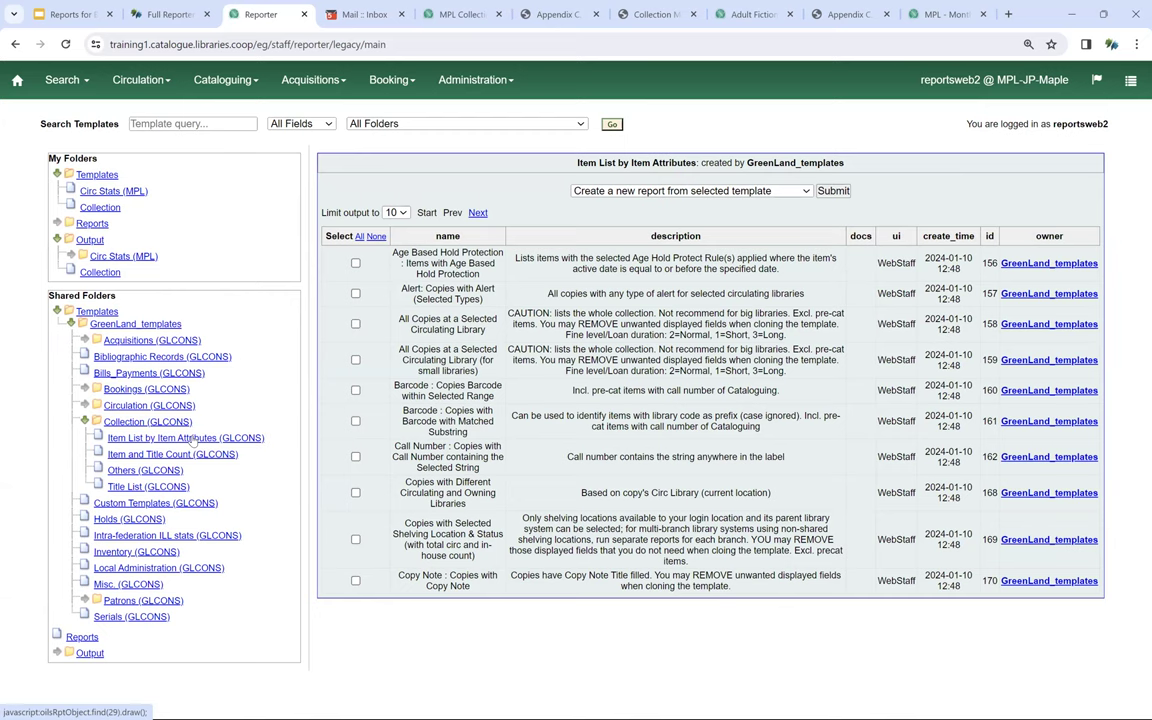
pyautogui.click(405, 213)
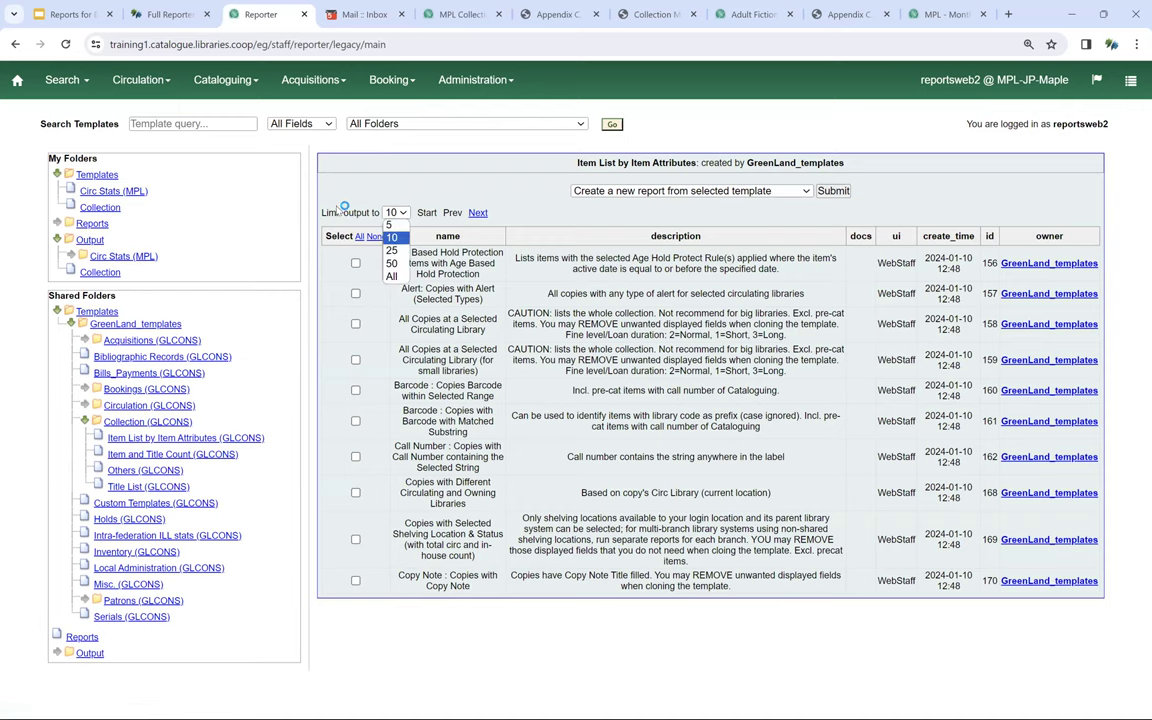
pyautogui.click(393, 276)
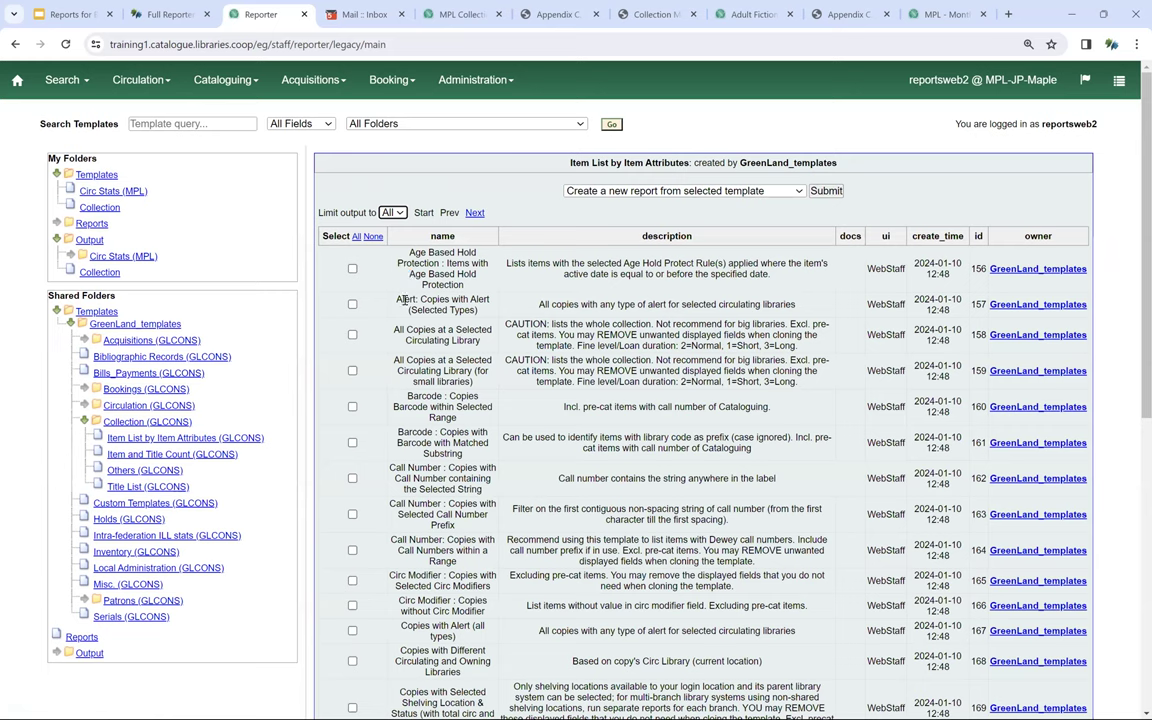
# Step: Start cloning the shared template "Shelving Location and Circ Modifier: Items with Selected Shelving Location and Circ Modifier"
pyautogui.scroll(-5, 448, 375)
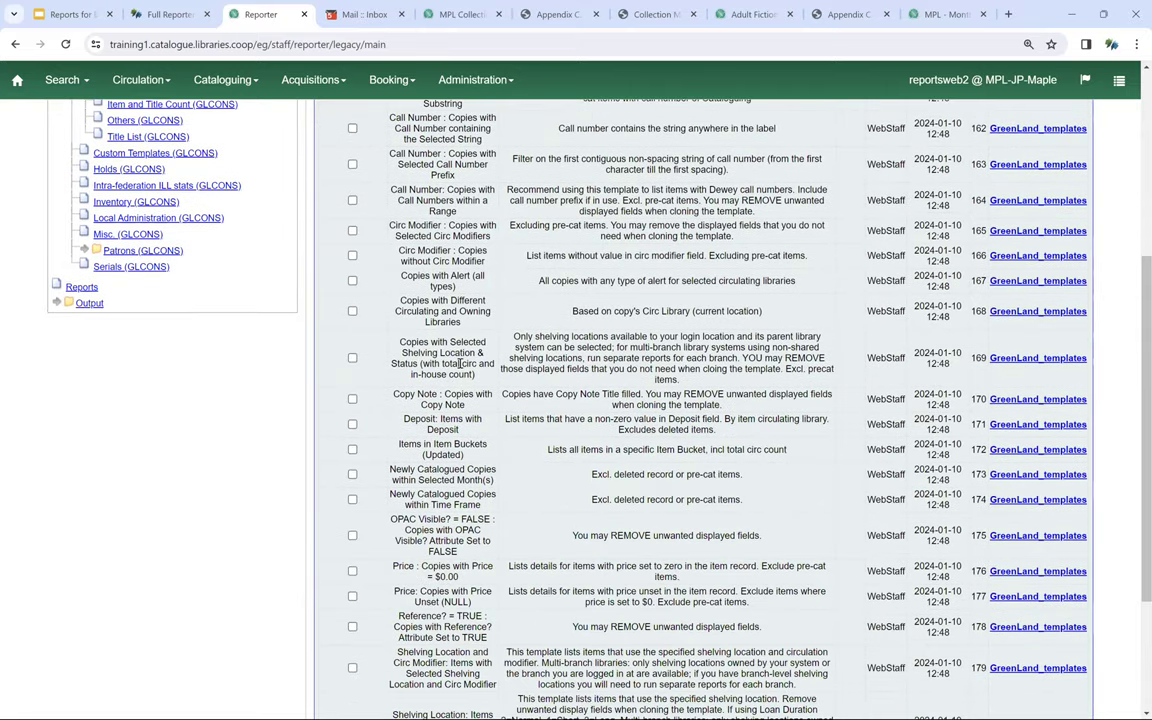
pyautogui.scroll(-2, 453, 437)
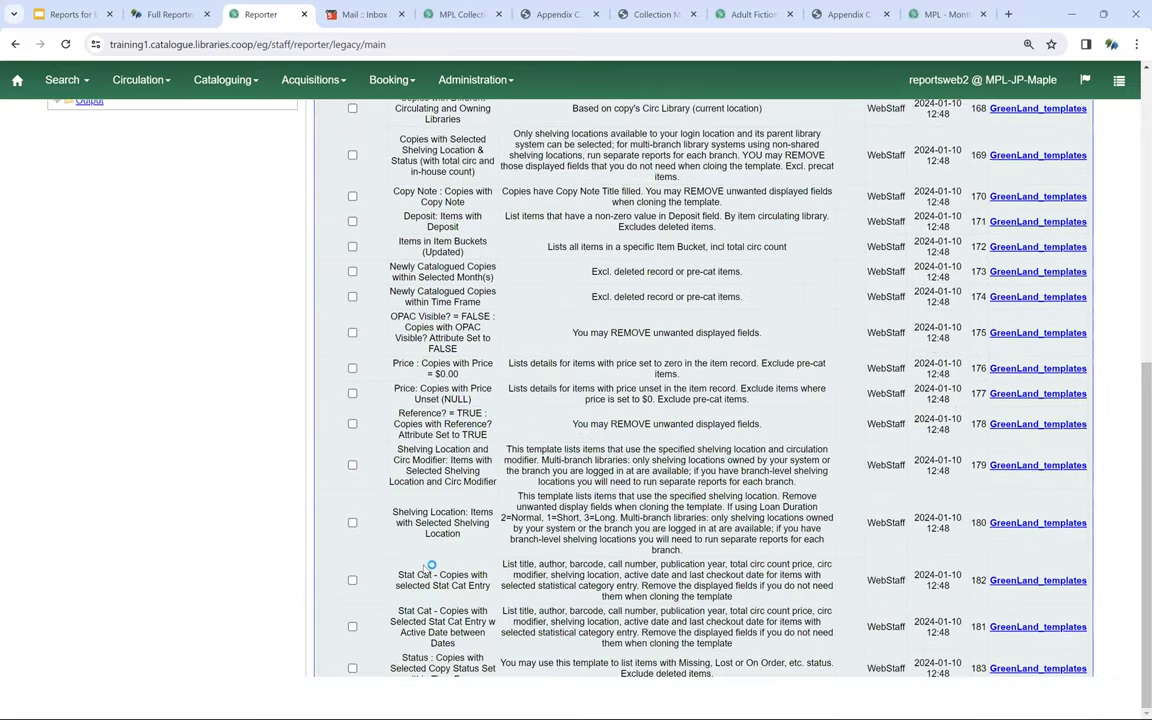
pyautogui.moveTo(397, 449); pyautogui.dragTo(495, 482)
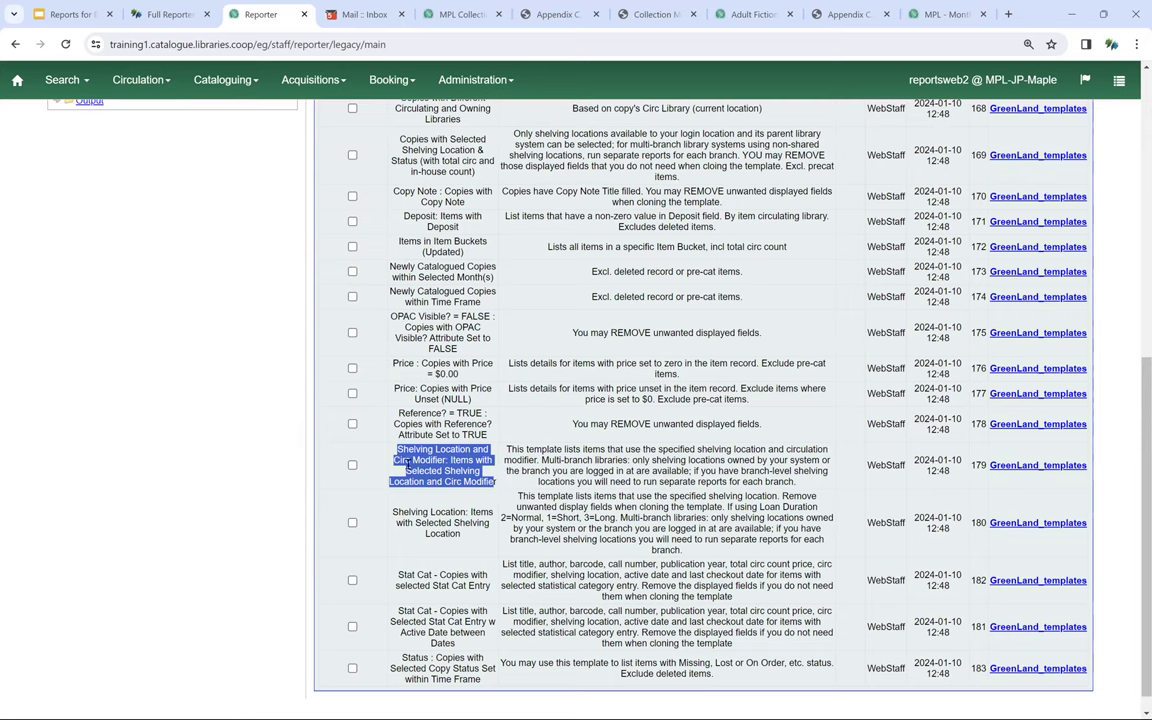
pyautogui.click(352, 465)
pyautogui.scroll(5, 576, 417)
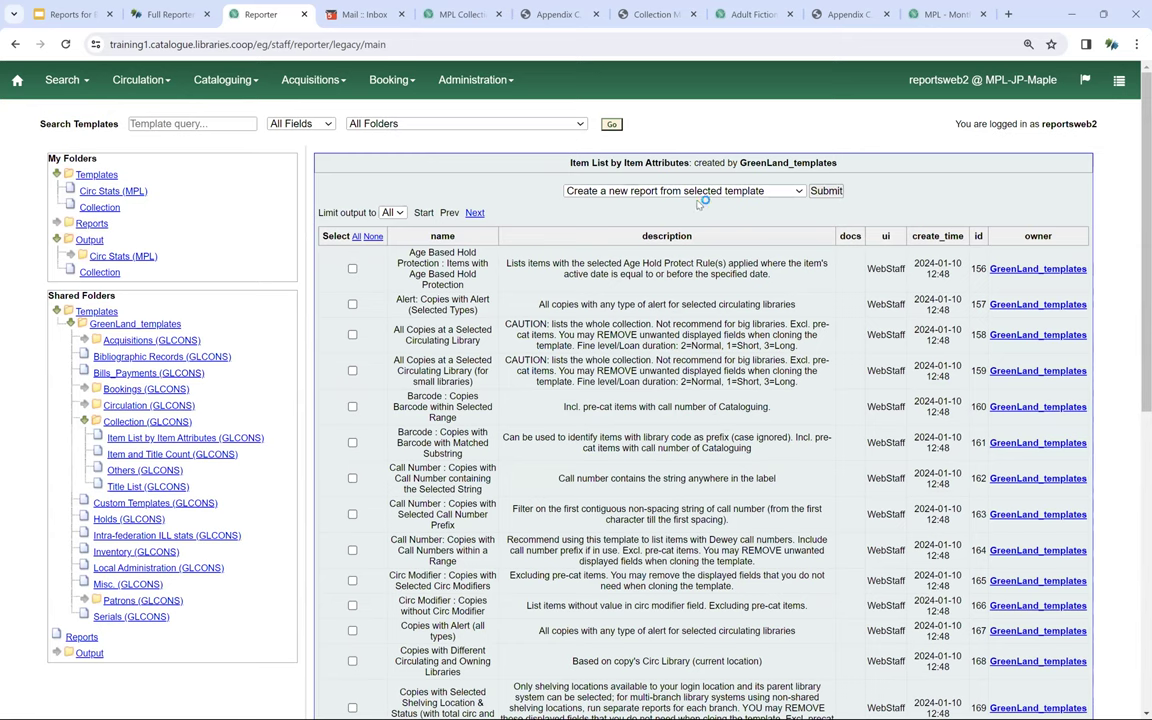
pyautogui.click(640, 190)
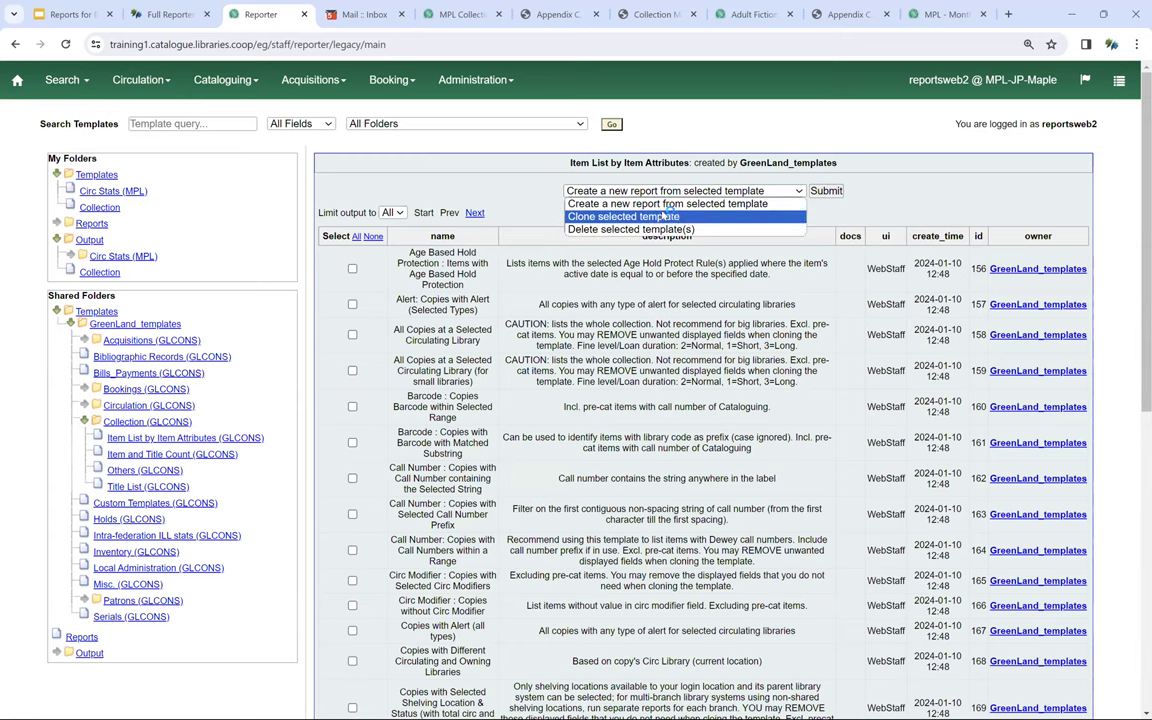
pyautogui.click(670, 217)
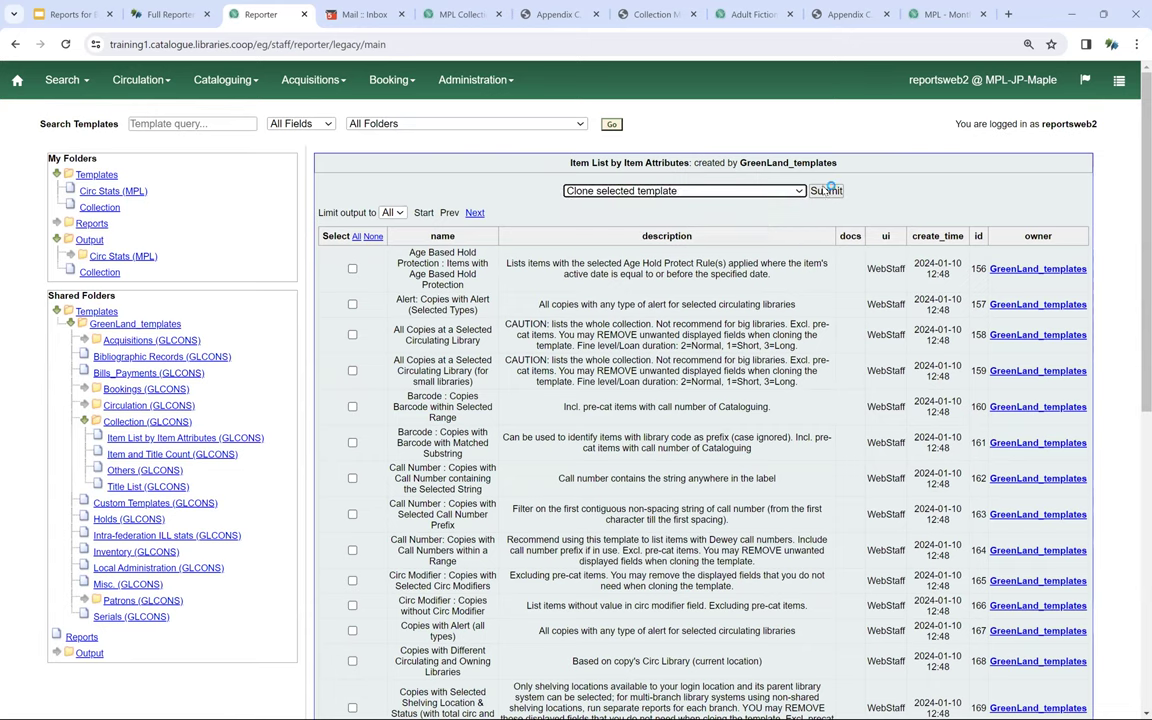
pyautogui.click(826, 191)
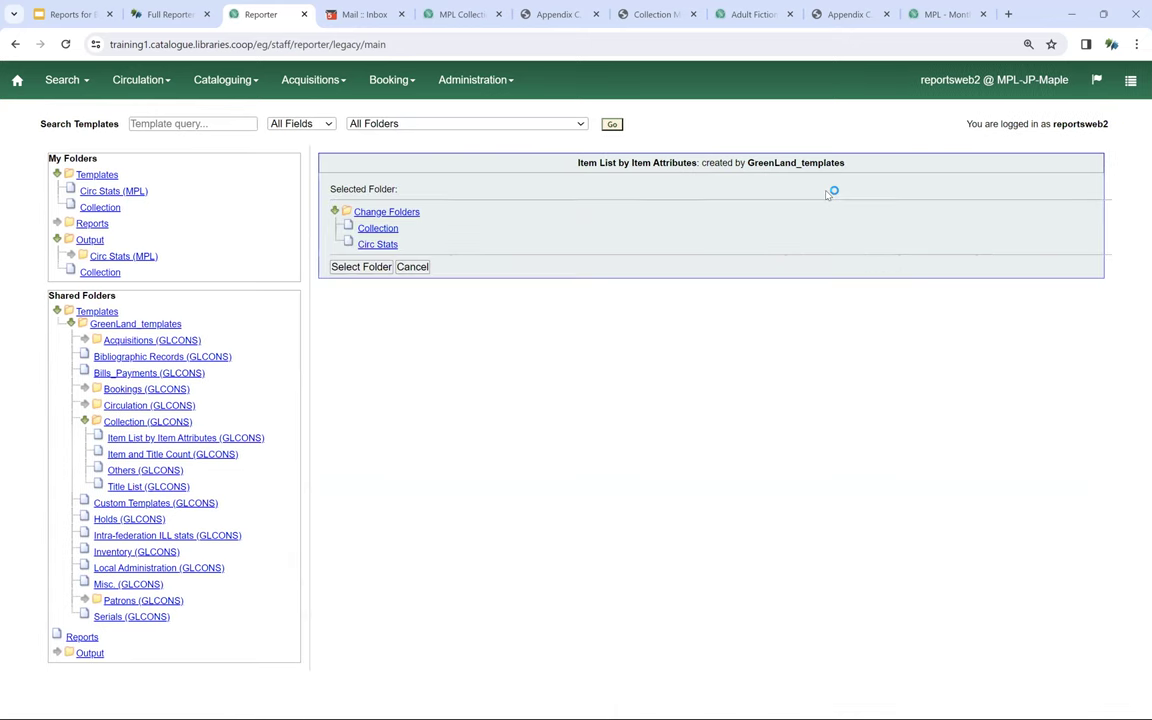
# Step: Choose the personal Collection folder for the cloned template and save it under its existing name
pyautogui.click(380, 229)
pyautogui.click(370, 267)
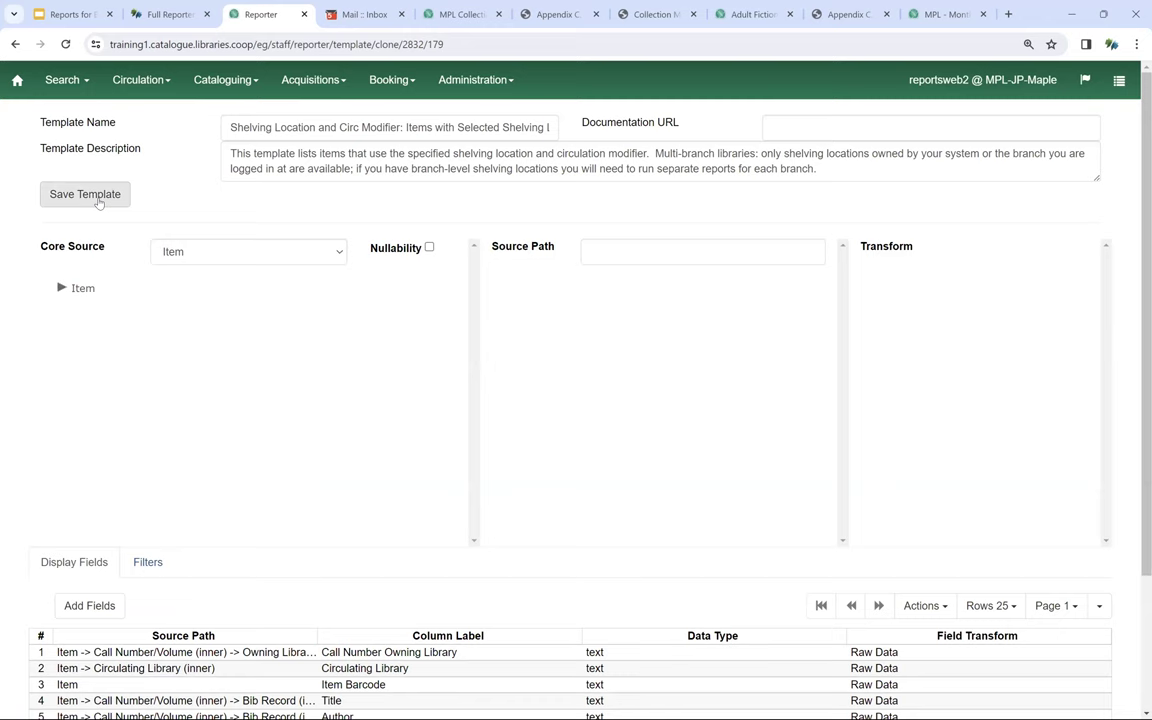
pyautogui.click(105, 194)
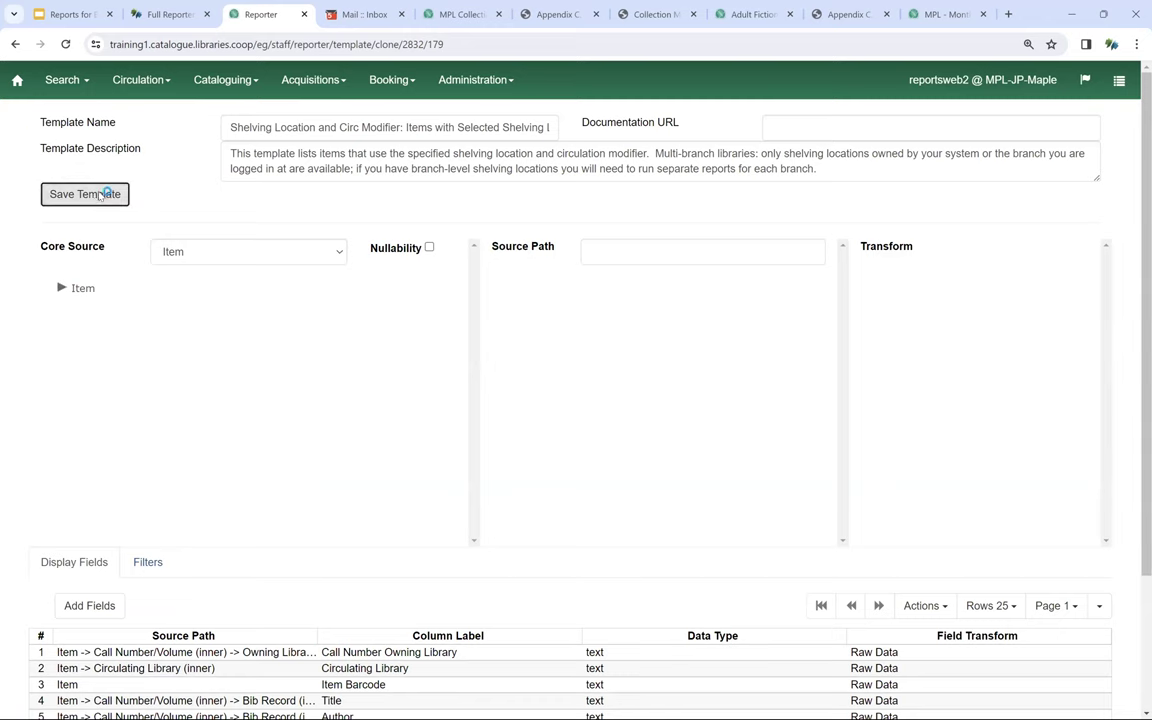
pyautogui.click(665, 236)
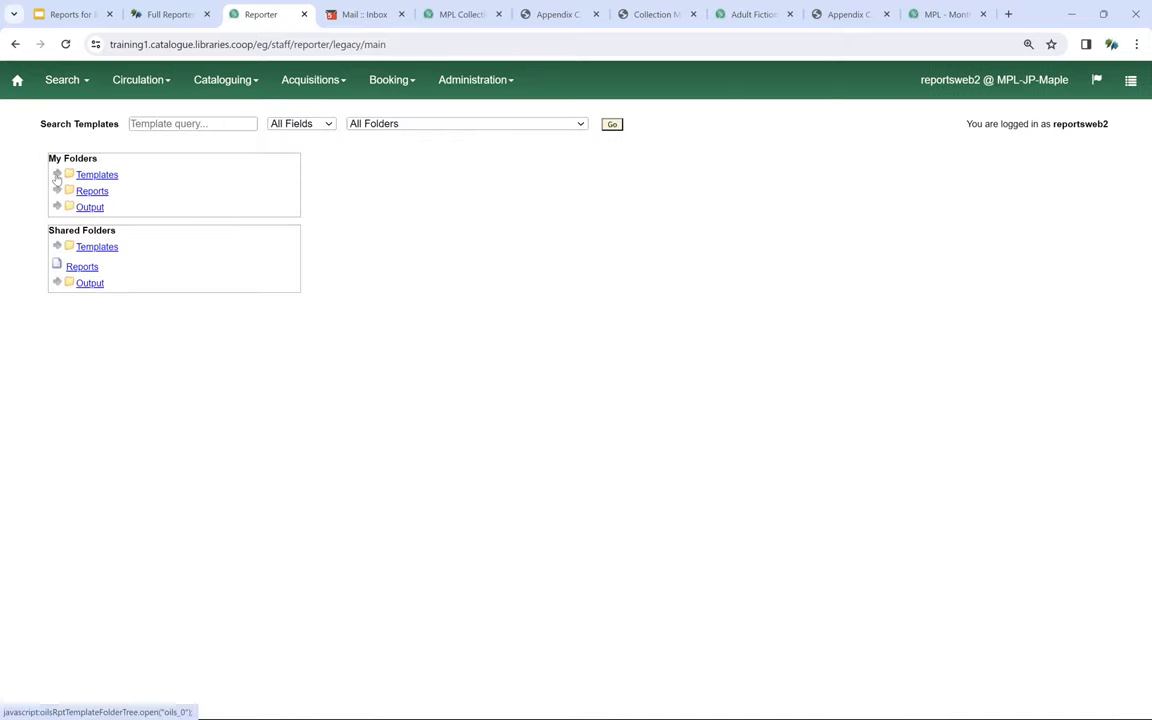
# Step: Create a new report from the cloned Shelving Location and Circ Modifier template in the personal Collection templates folder
pyautogui.click(57, 174)
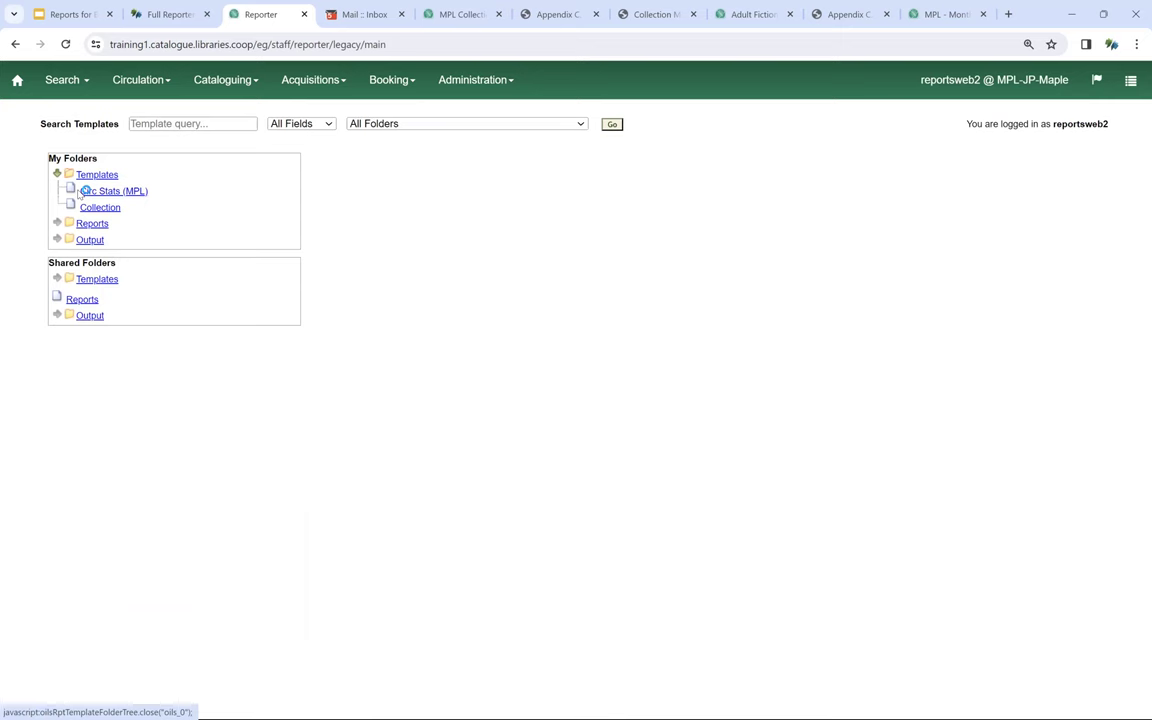
pyautogui.click(101, 208)
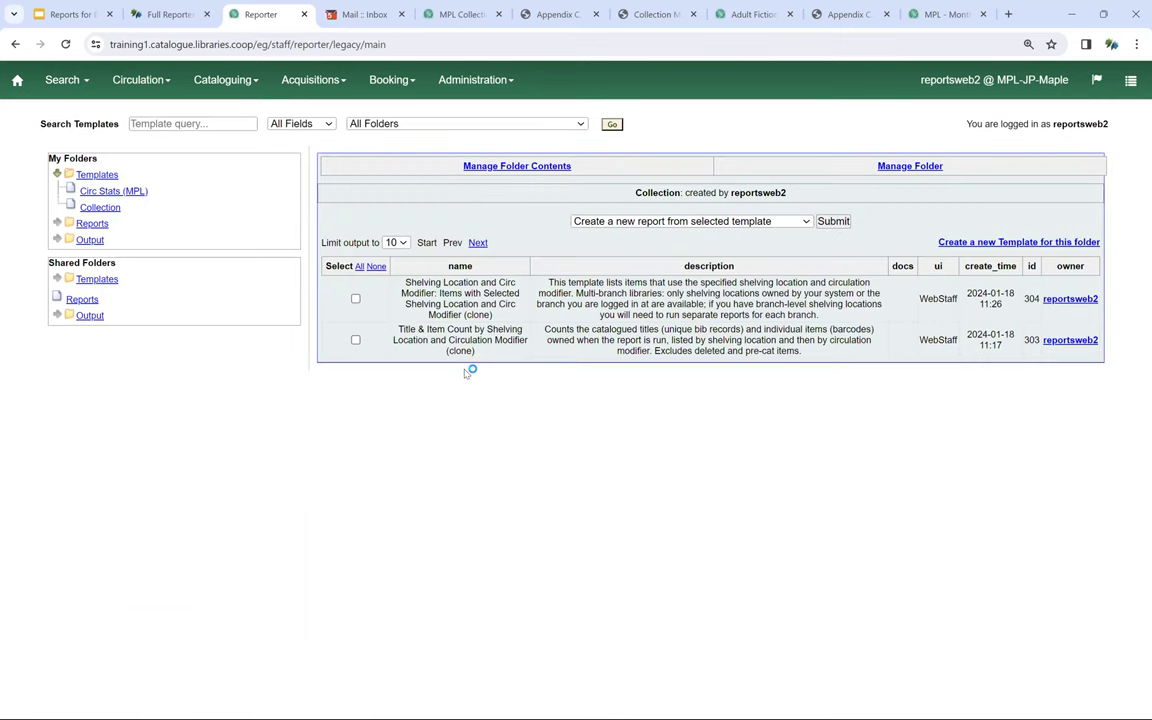
pyautogui.click(355, 298)
pyautogui.click(836, 221)
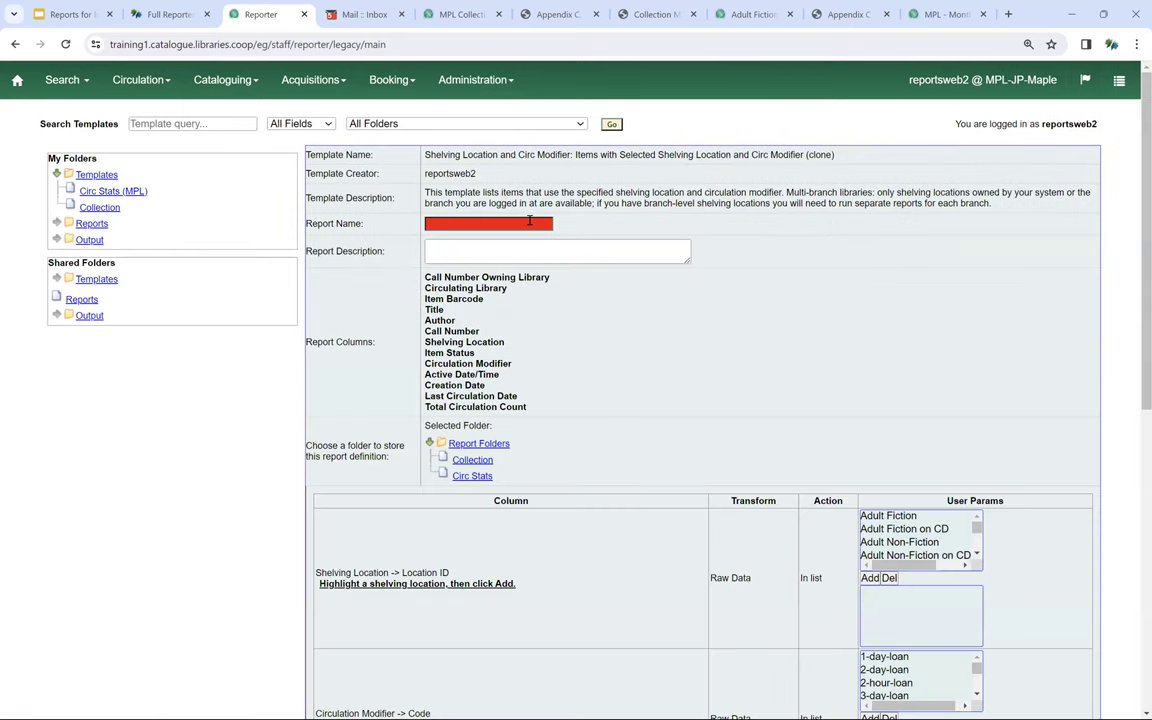
# Step: Name the report "Adult Fiction Using juvenile-collection" and store its definition in the Collection report folder
pyautogui.click(530, 222)
pyautogui.write('Adult Fiction Using juvenile-c')
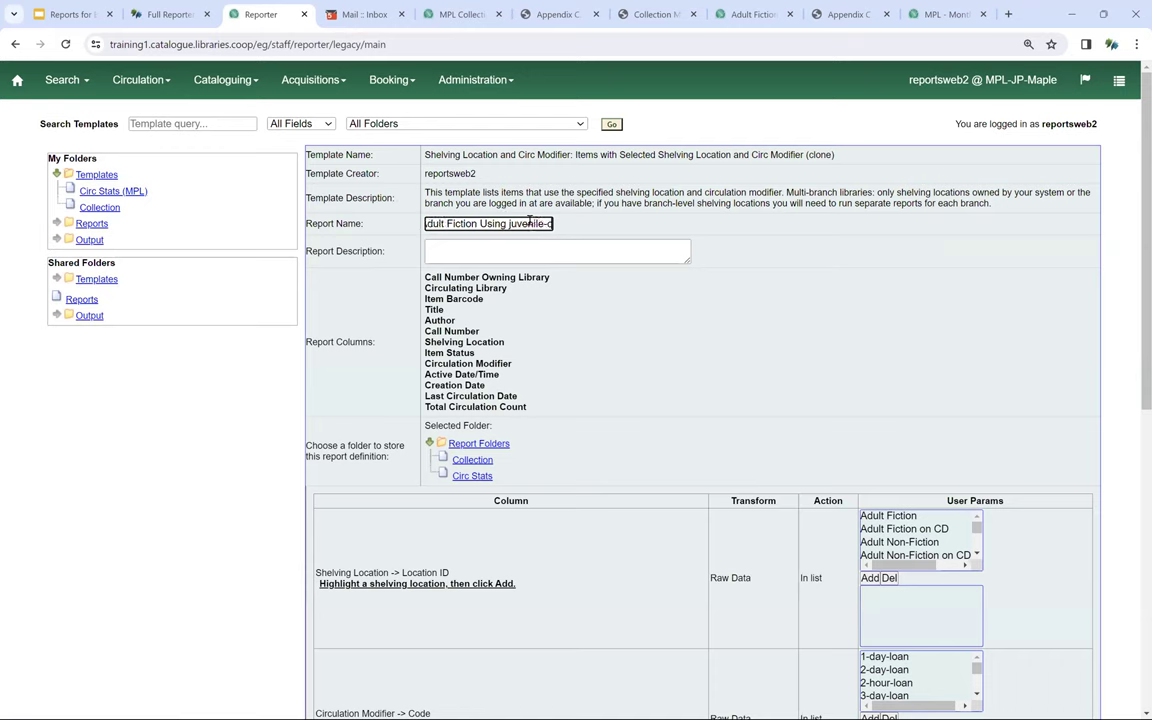
pyautogui.write('ollection')
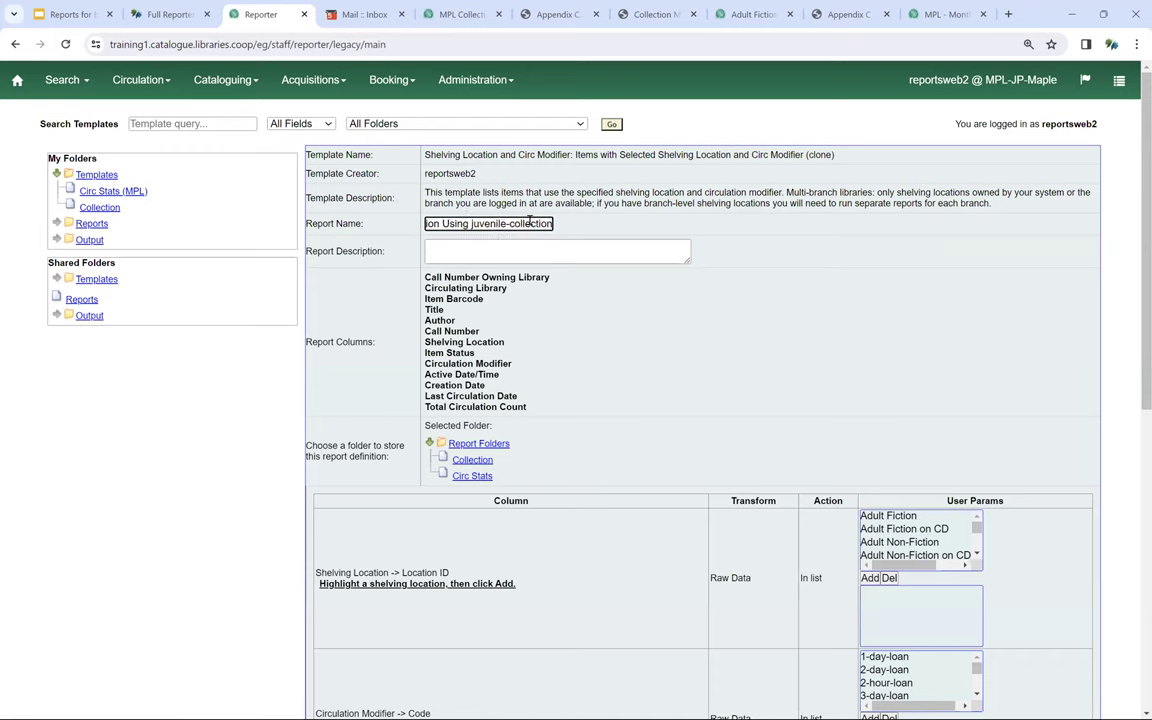
pyautogui.click(520, 253)
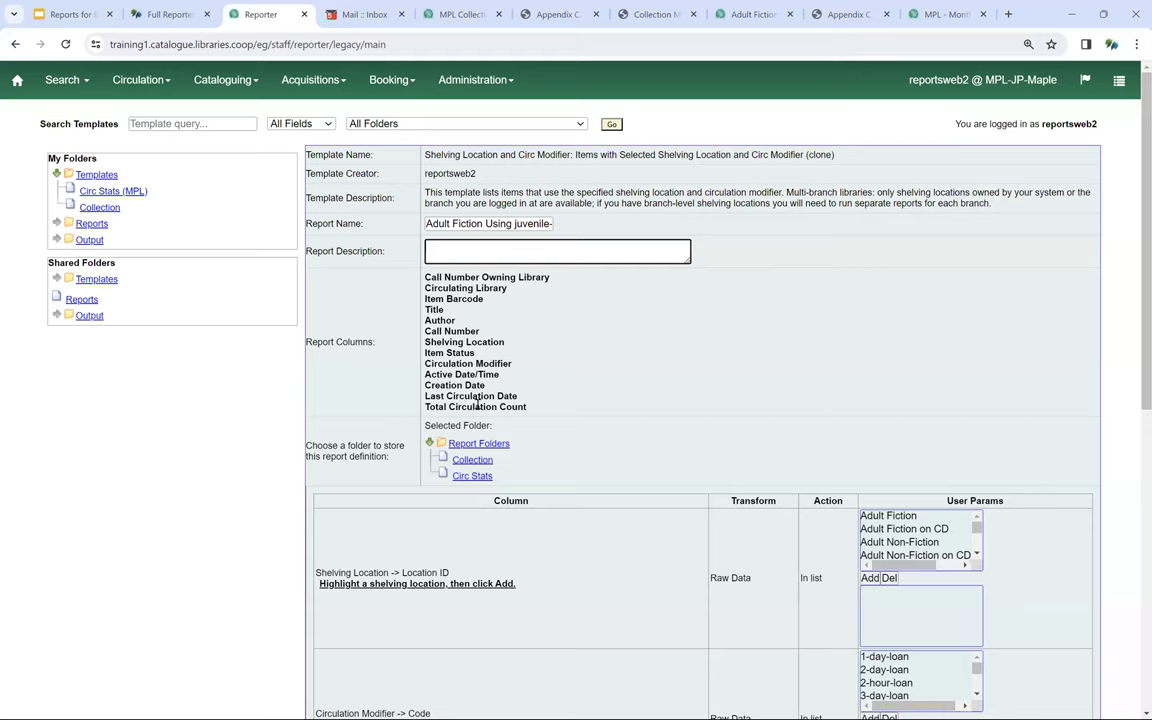
pyautogui.scroll(-3, 630, 319)
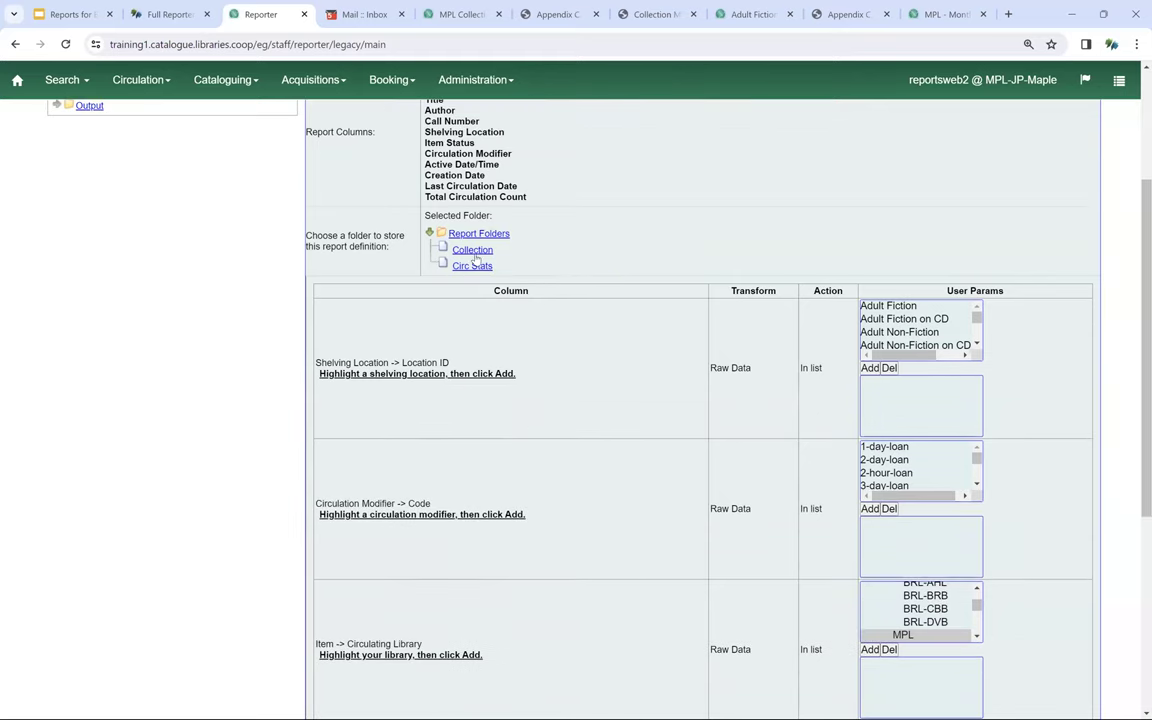
pyautogui.click(478, 254)
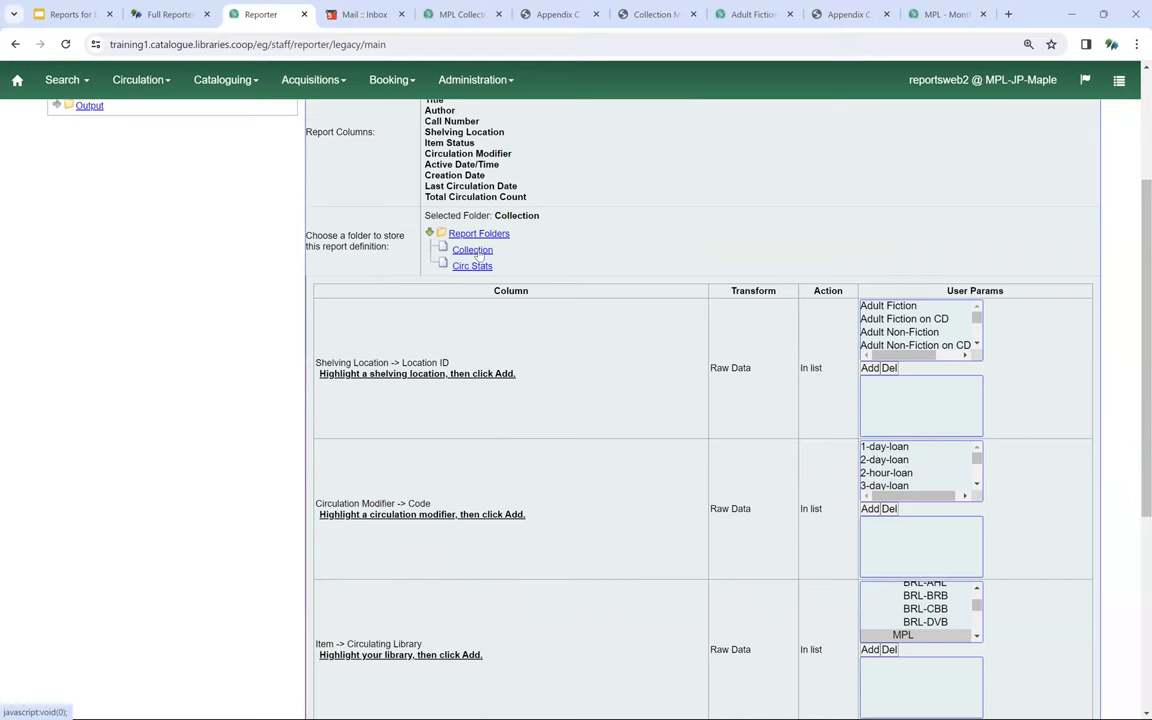
# Step: Add Adult Fiction to the report's Shelving Location filter list
pyautogui.scroll(-1, 800, 278)
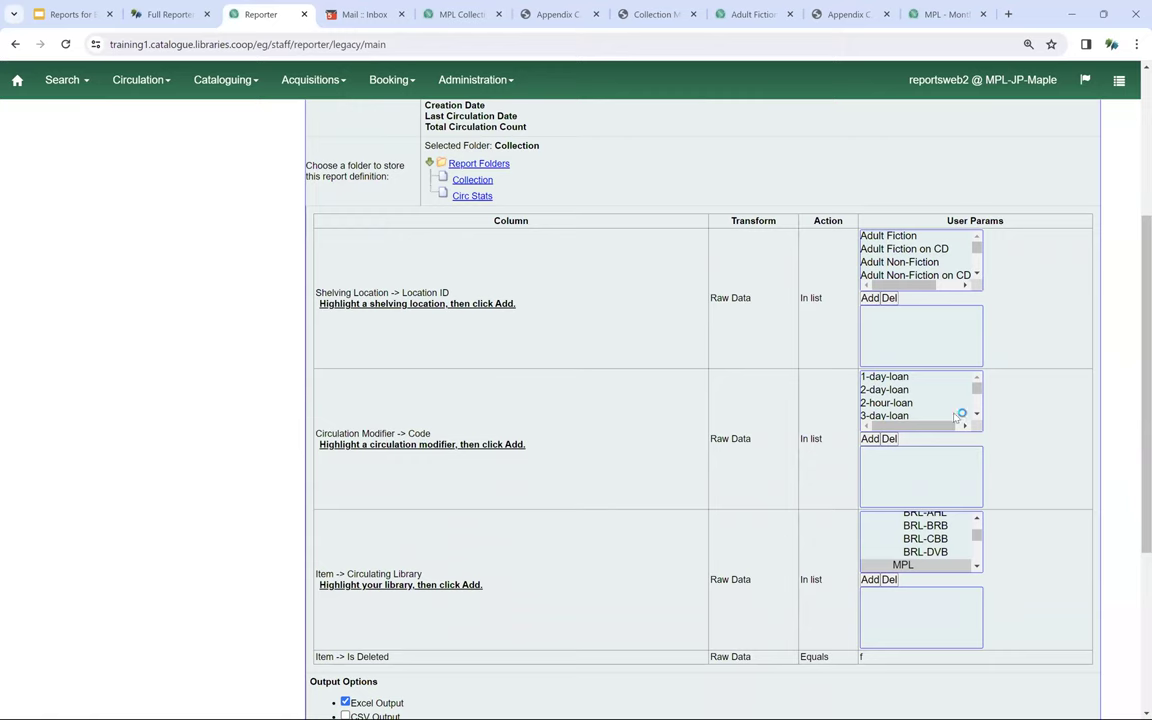
pyautogui.click(905, 236)
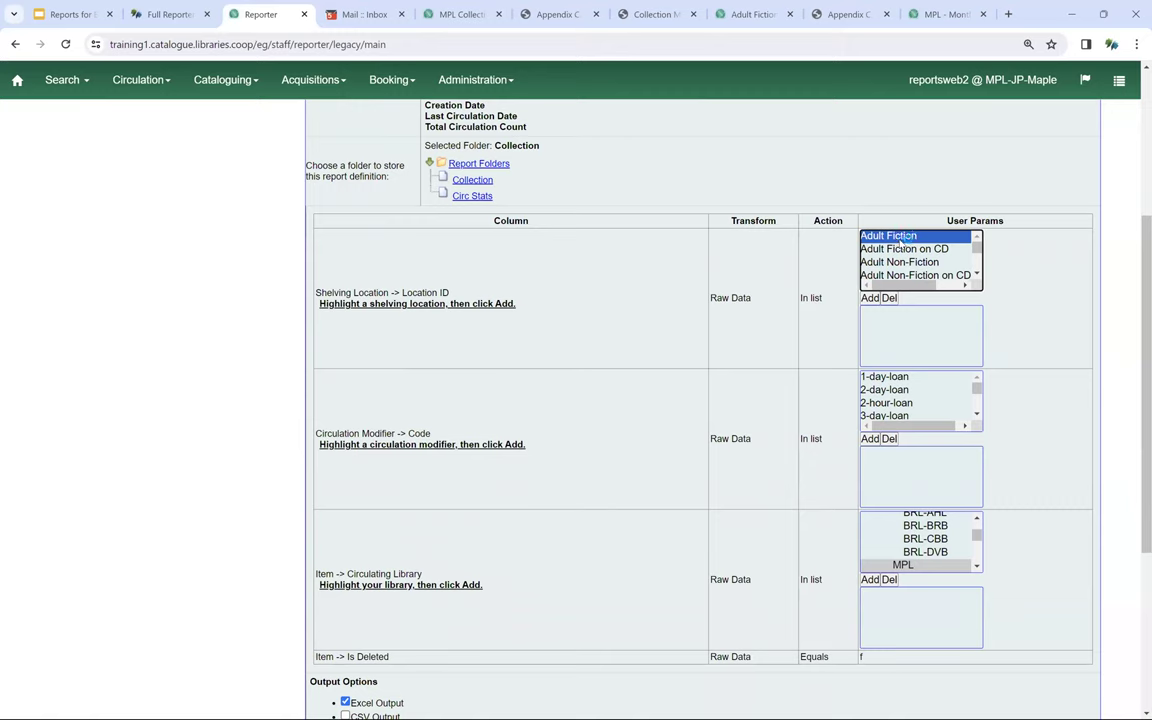
pyautogui.click(873, 298)
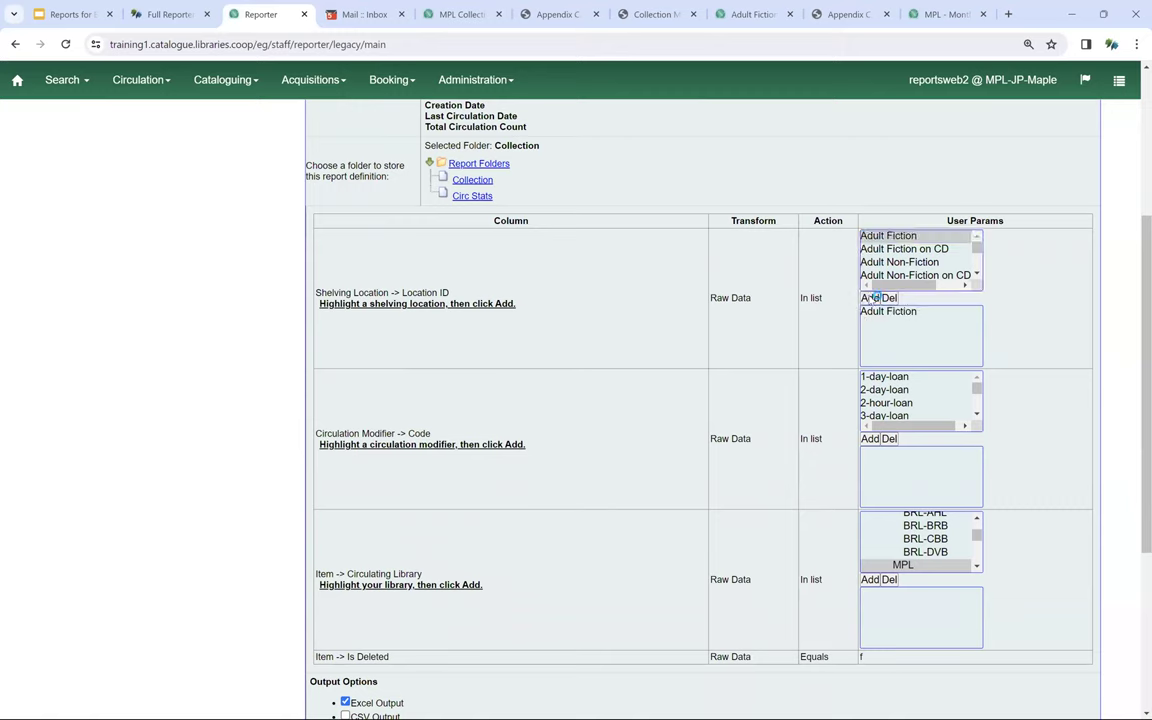
# Step: Add juvenile-collection to the report's Circulation Modifier filter list
pyautogui.click(901, 376)
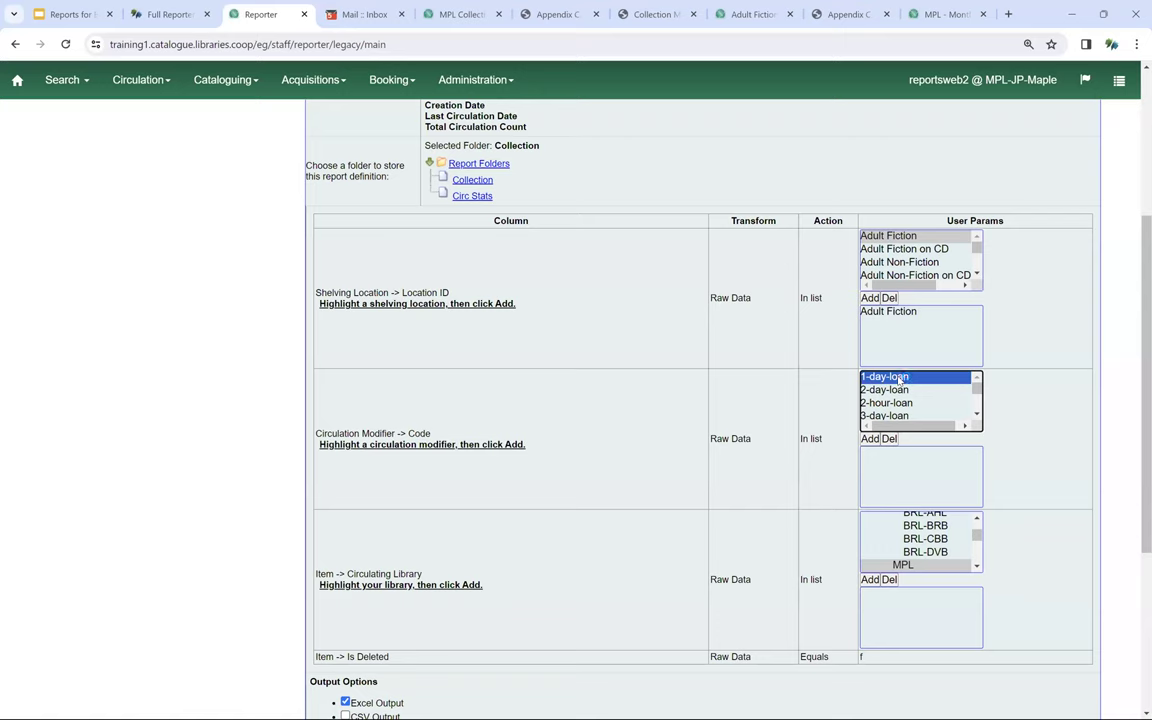
pyautogui.scroll(-1, 963, 405)
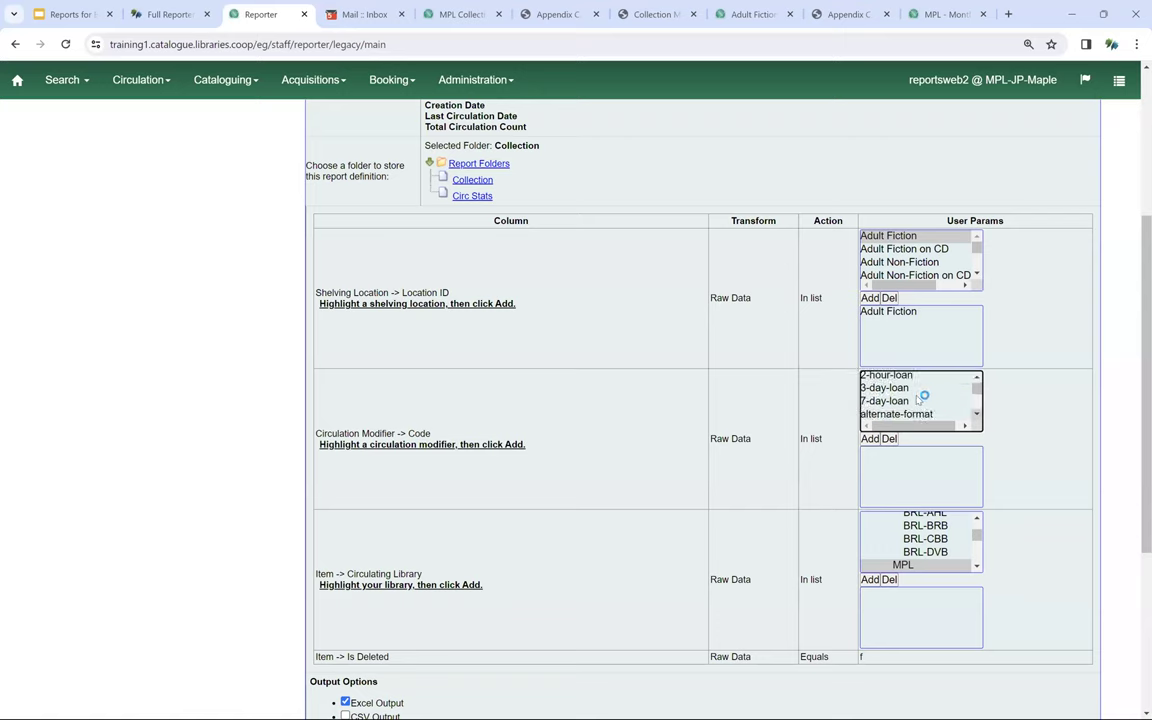
pyautogui.scroll(1, 929, 397)
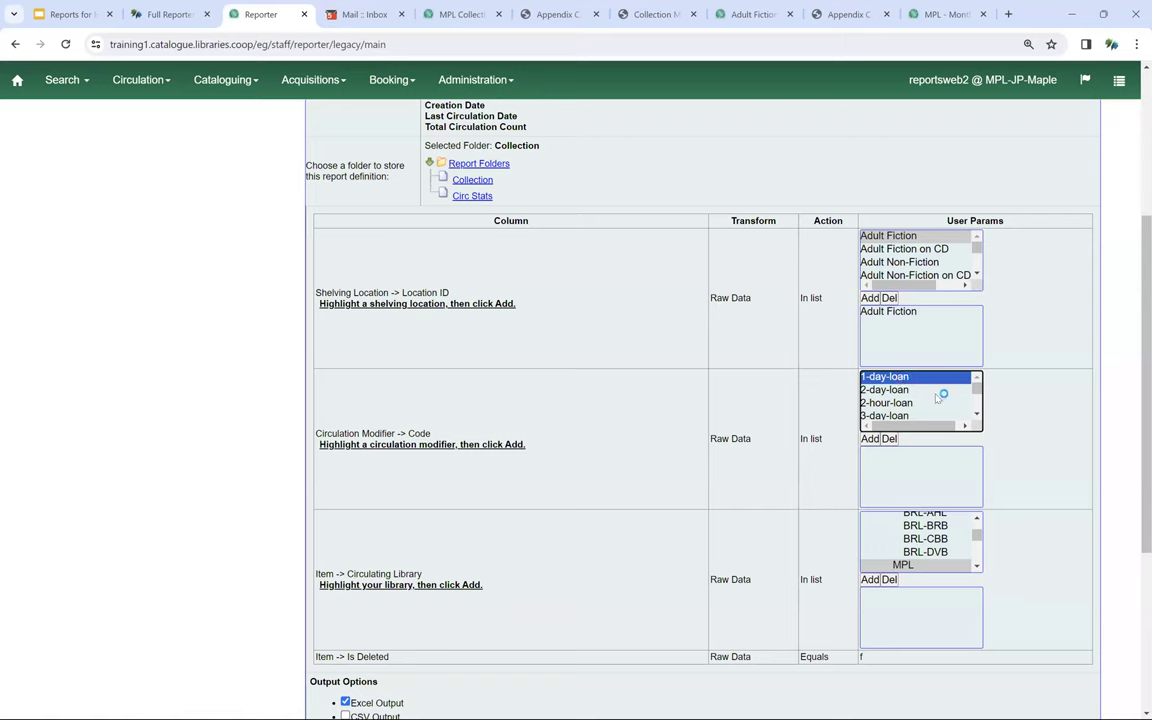
pyautogui.press('j')
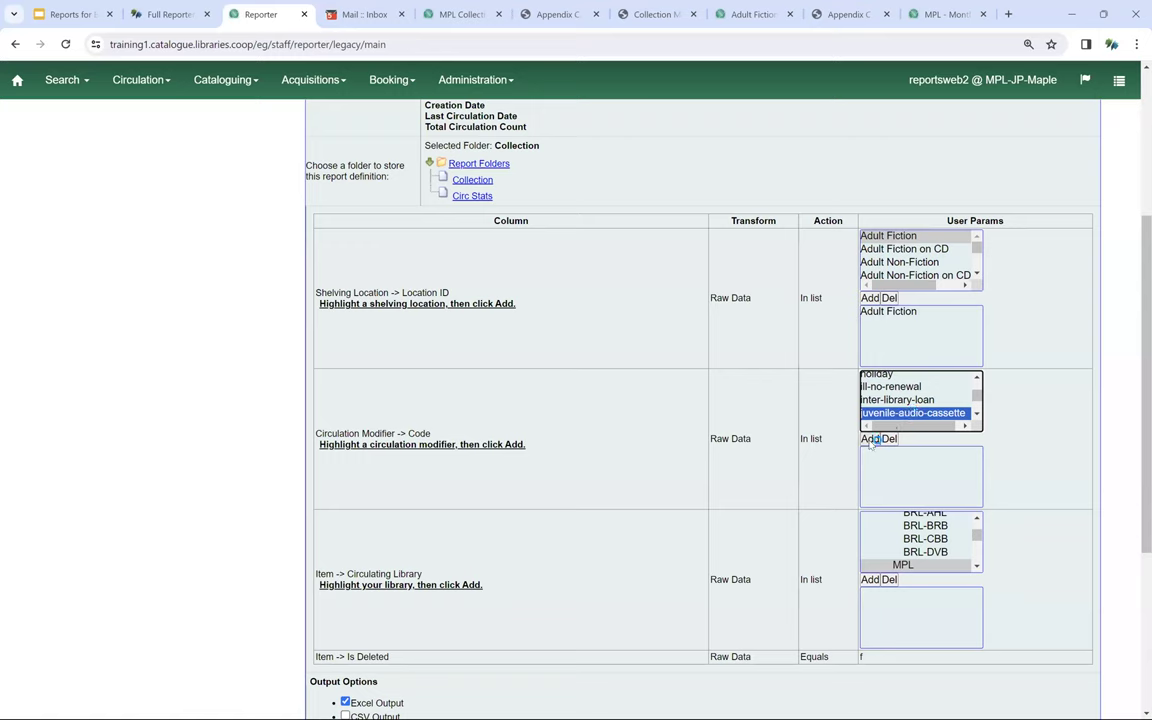
pyautogui.click(976, 413)
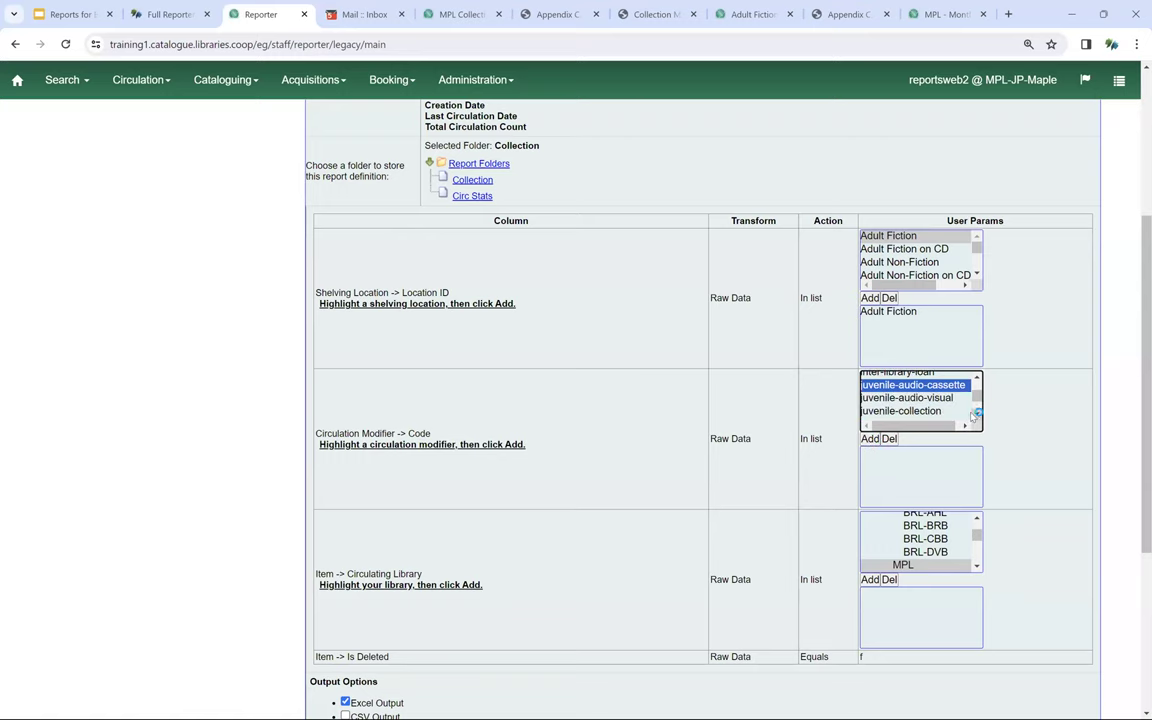
pyautogui.click(926, 412)
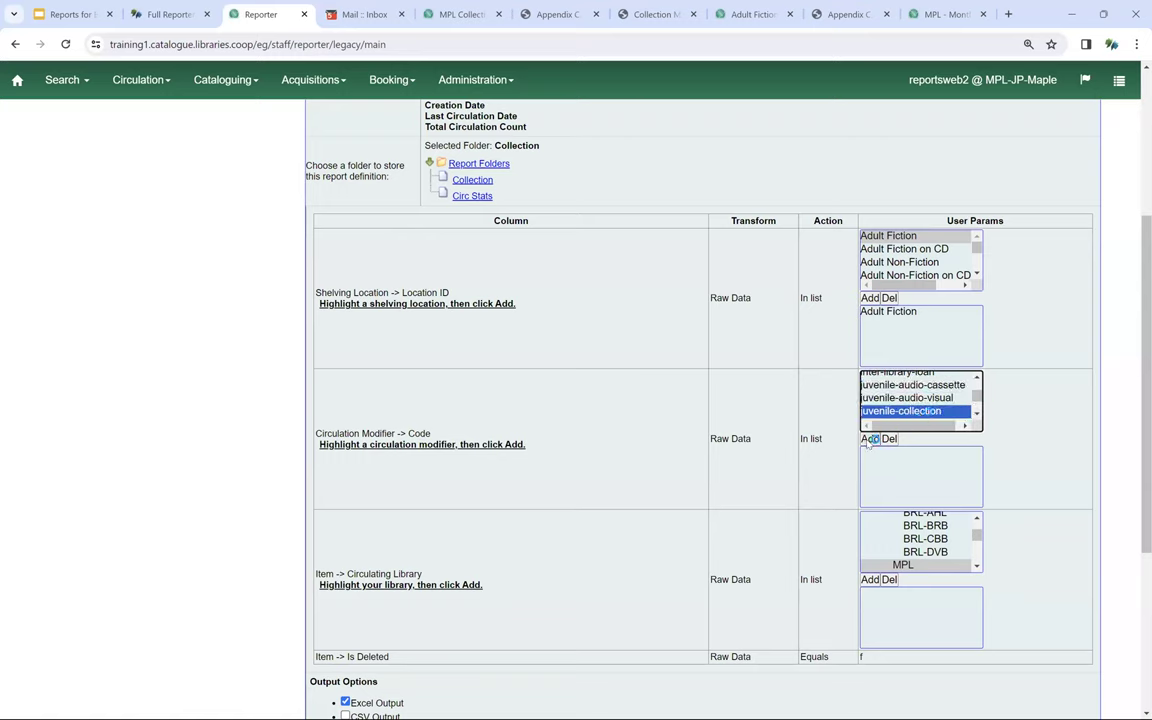
pyautogui.click(867, 439)
# Step: Add MPL to the report's Item Circulating Library filter list
pyautogui.scroll(-2, 760, 420)
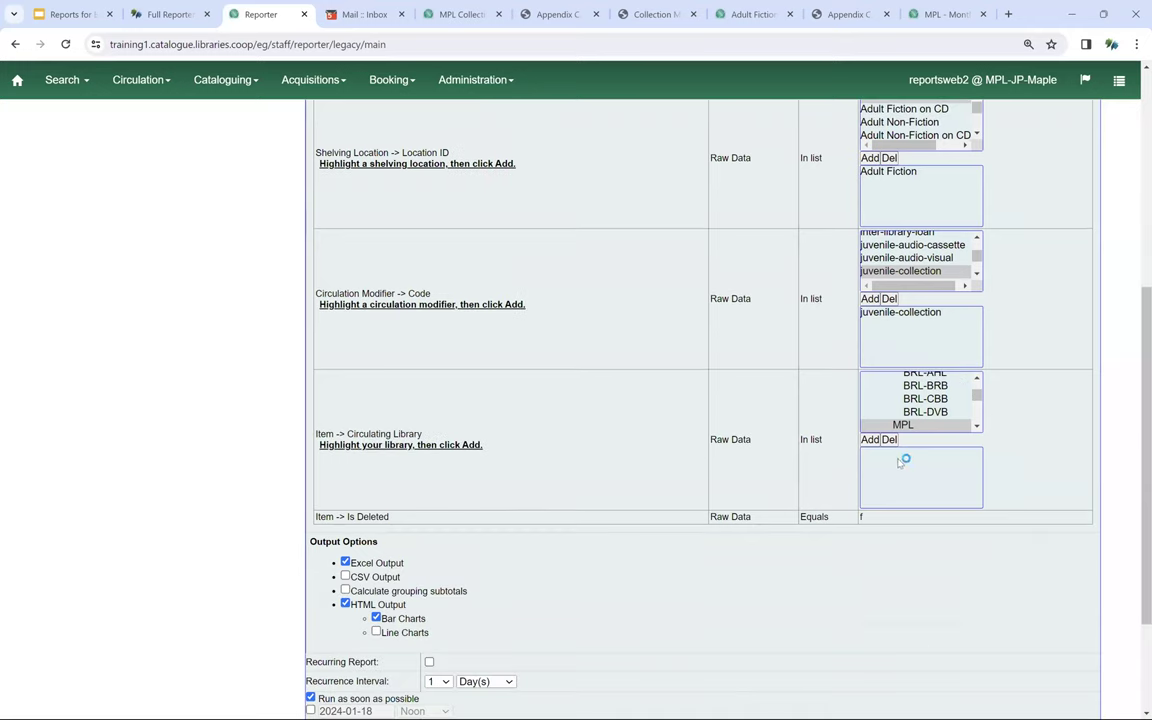
pyautogui.click(900, 425)
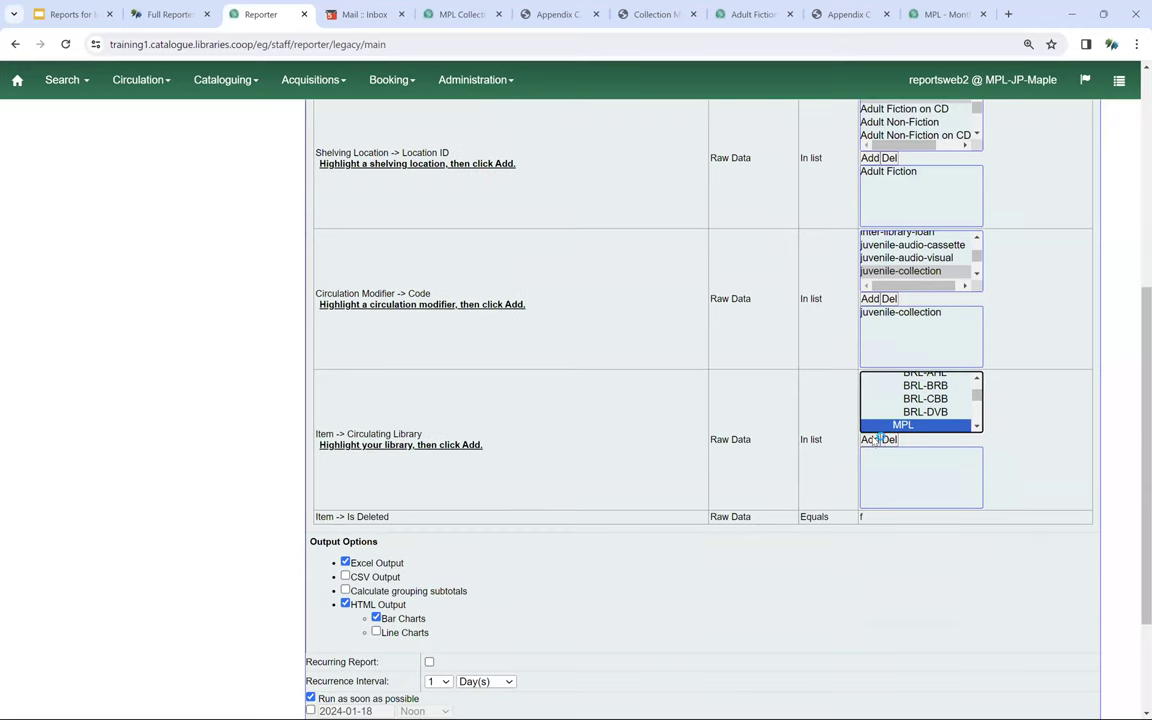
pyautogui.click(870, 439)
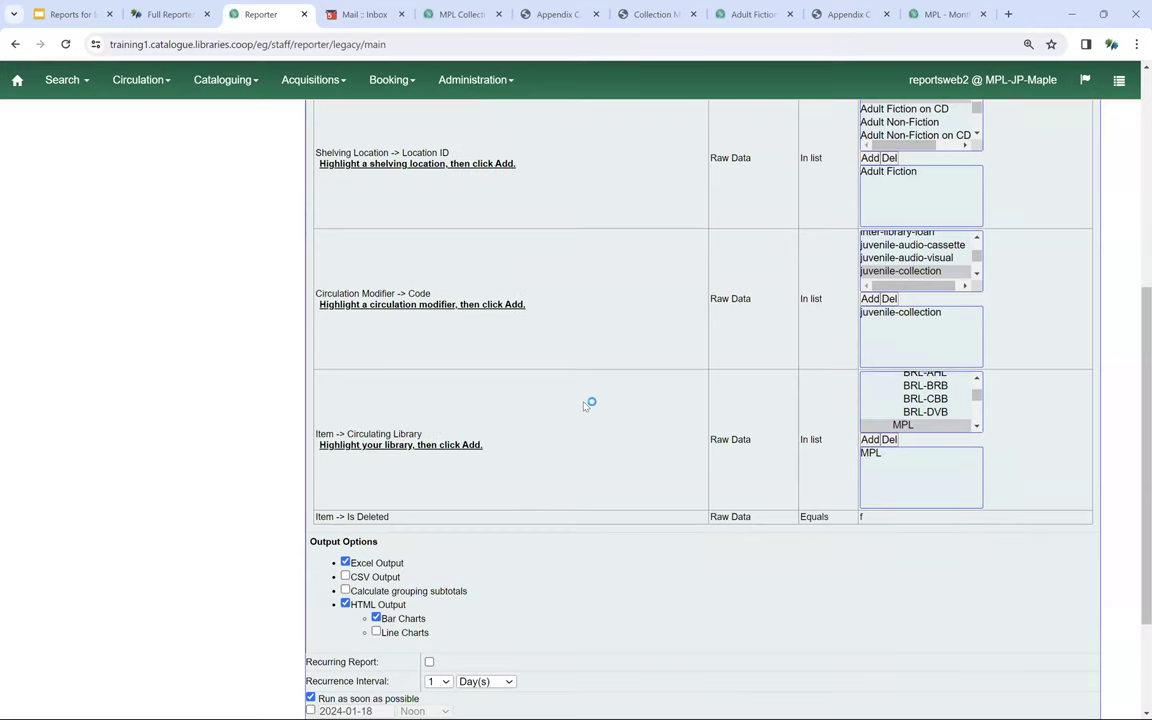
# Step: Choose the Collection folder for the report's output and save the report to run as soon as possible
pyautogui.scroll(-2, 588, 404)
pyautogui.scroll(-1, 588, 404)
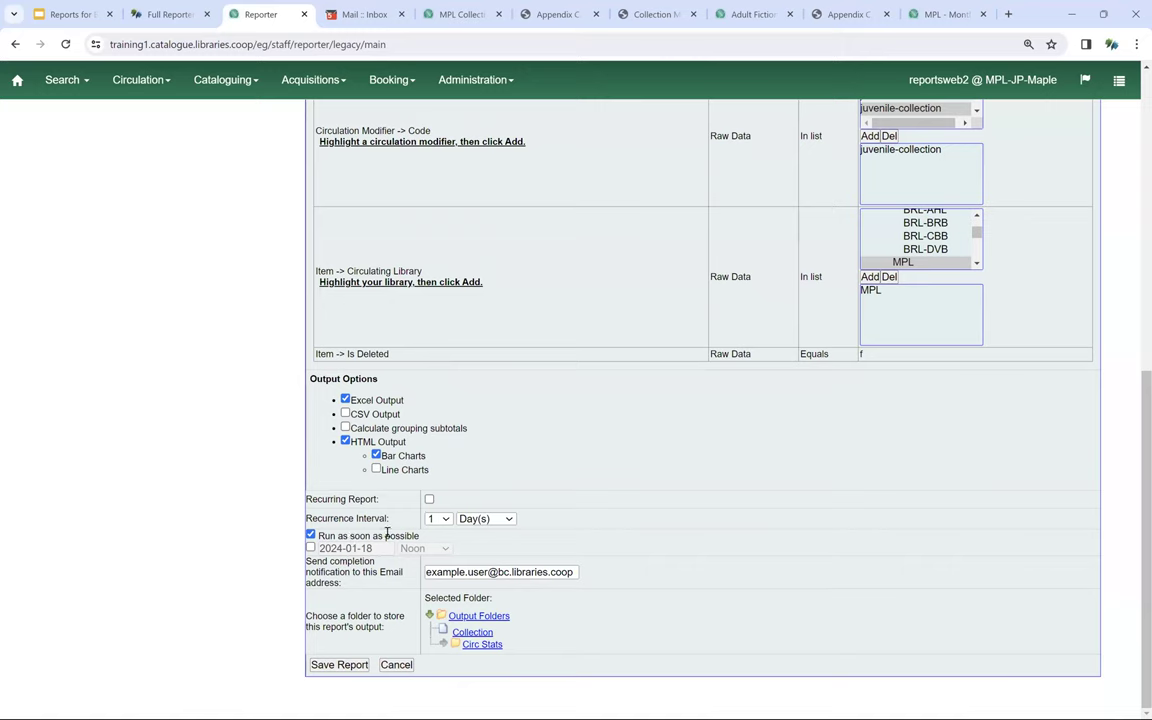
pyautogui.click(473, 633)
pyautogui.click(337, 665)
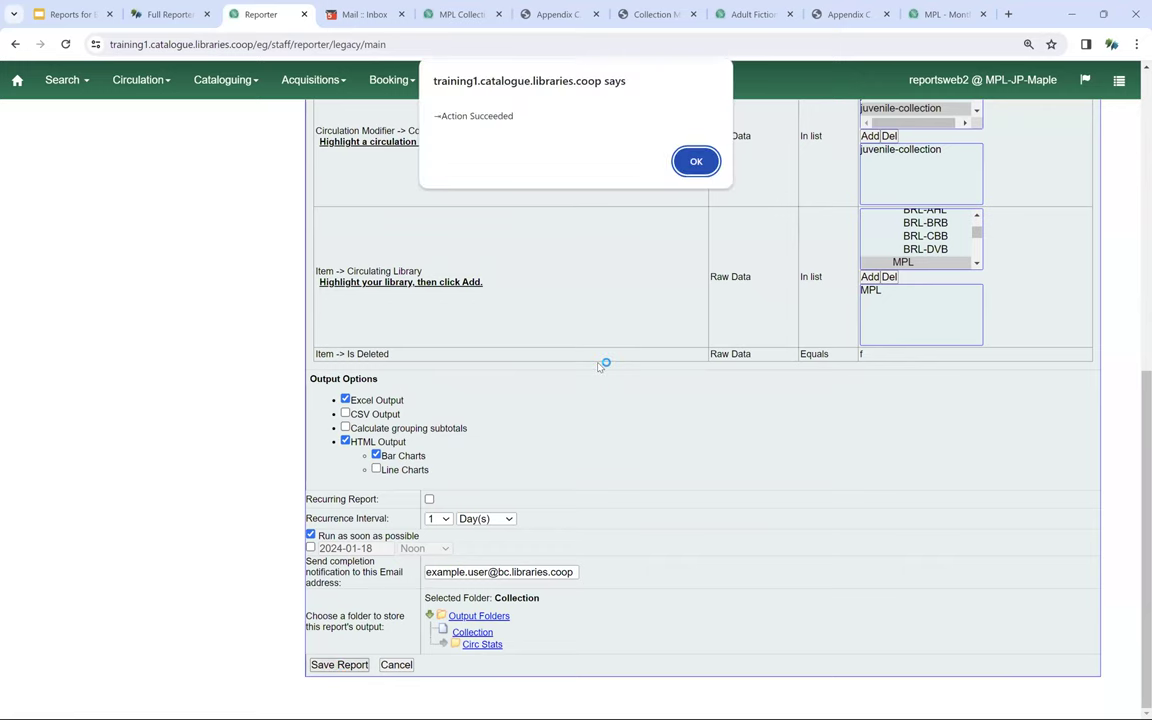
pyautogui.click(694, 162)
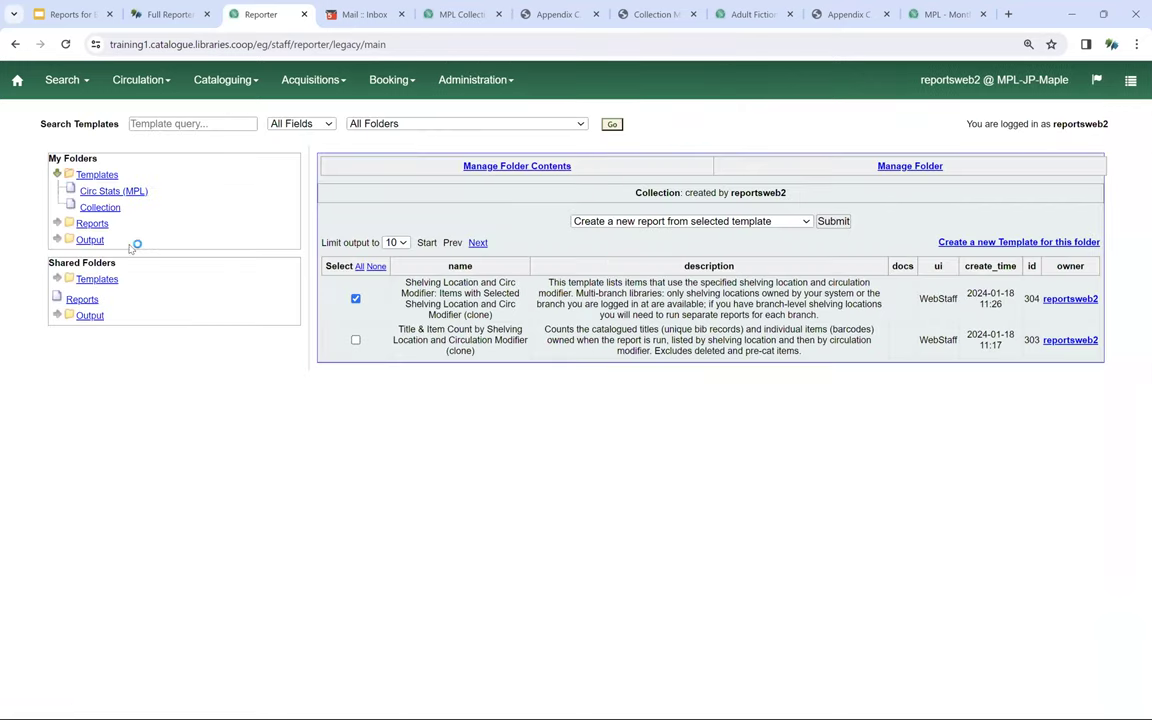
# Step: Open the personal Collection output folder and view the tabular output of the Adult Fiction Using juvenile-collection report
pyautogui.click(57, 239)
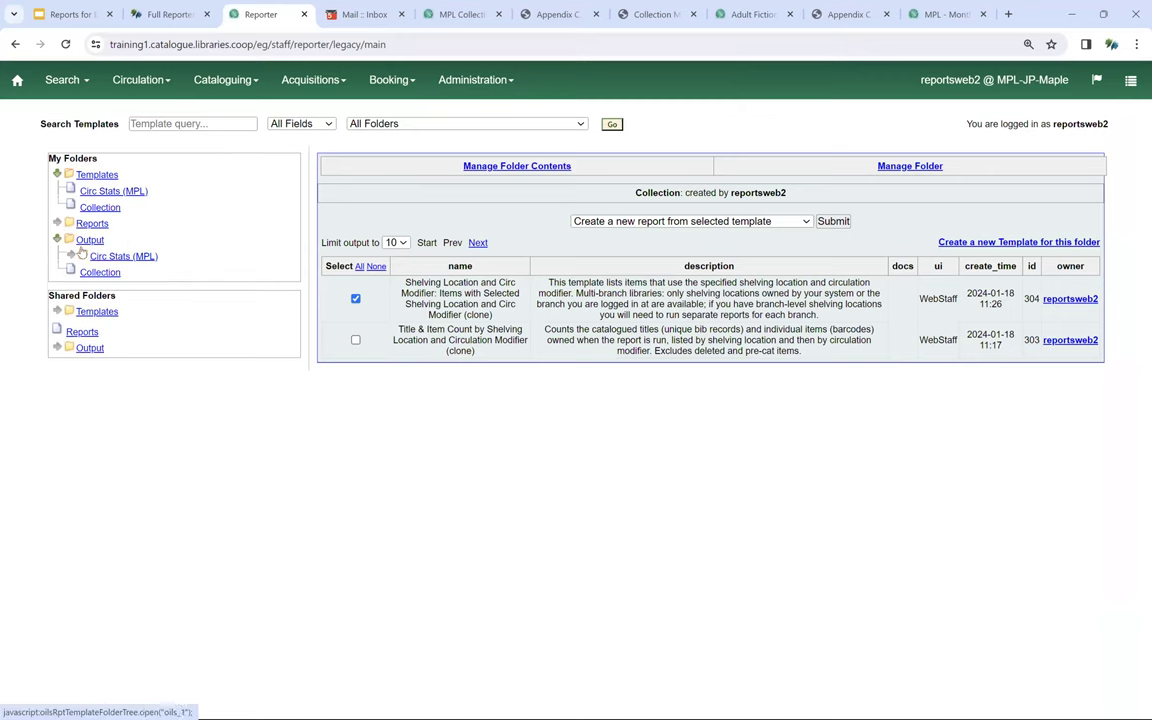
pyautogui.click(97, 271)
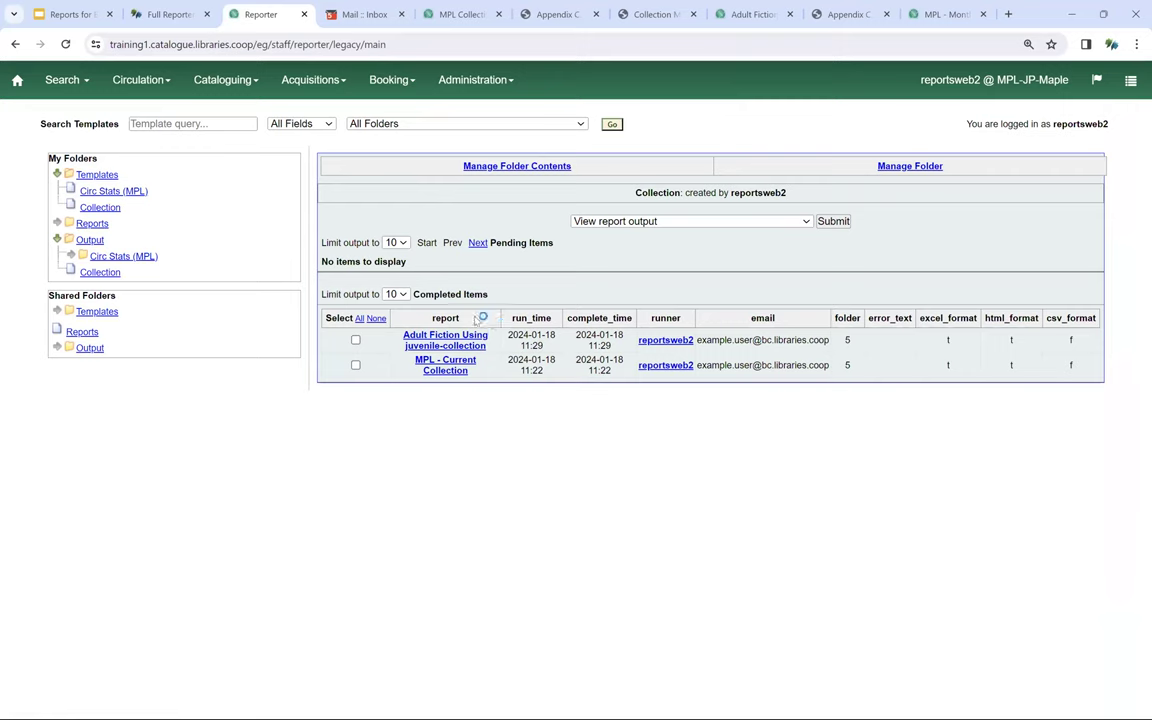
pyautogui.click(357, 341)
pyautogui.click(757, 15)
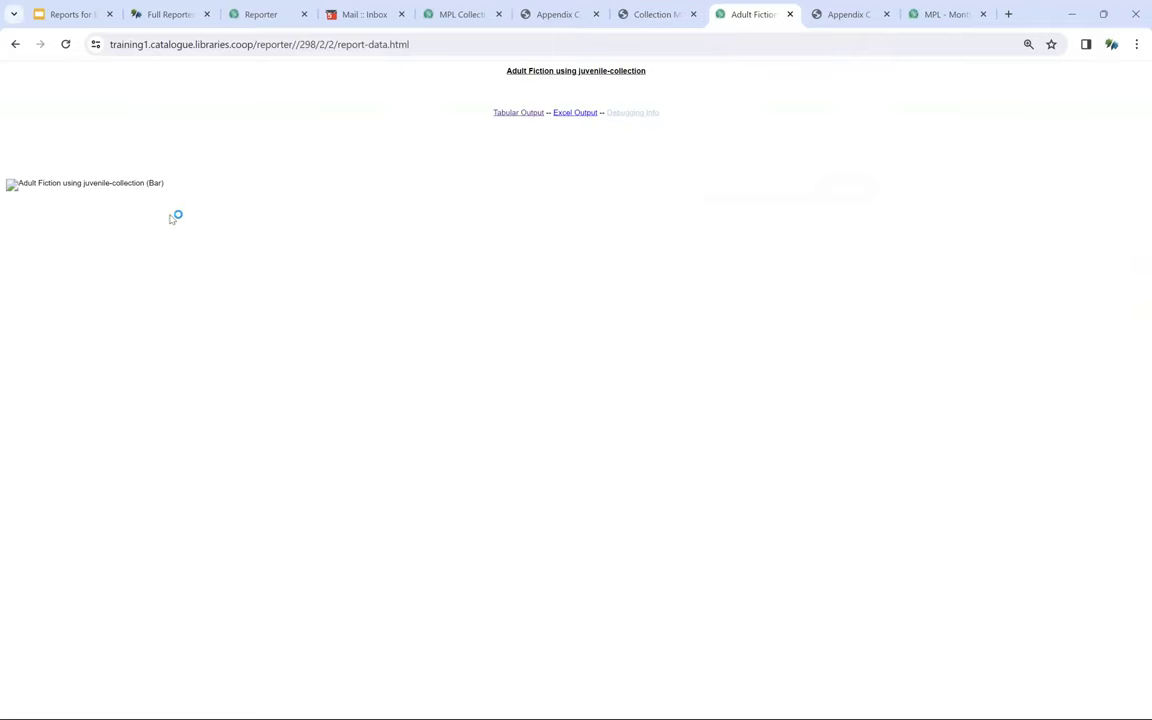
pyautogui.click(518, 116)
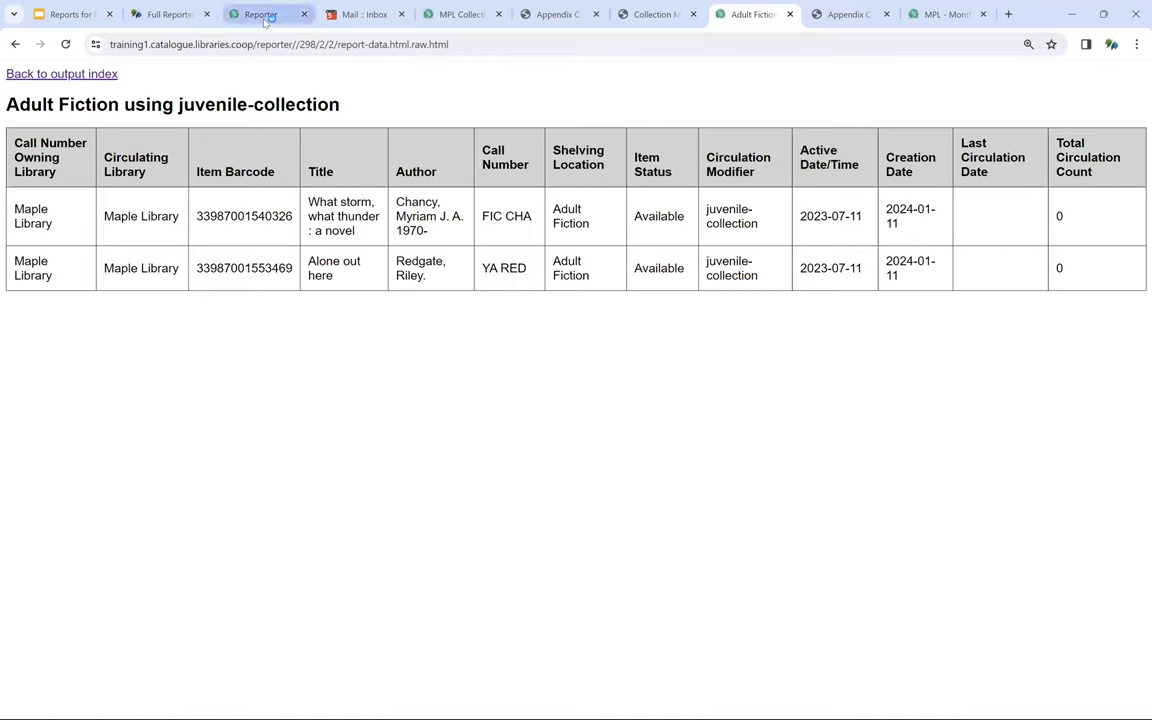
# Step: Return to the Reporter and list all templates in the shared GreenLand_templates Circulation subfolder Monthly Circulation Stats
pyautogui.moveTo(266, 20)
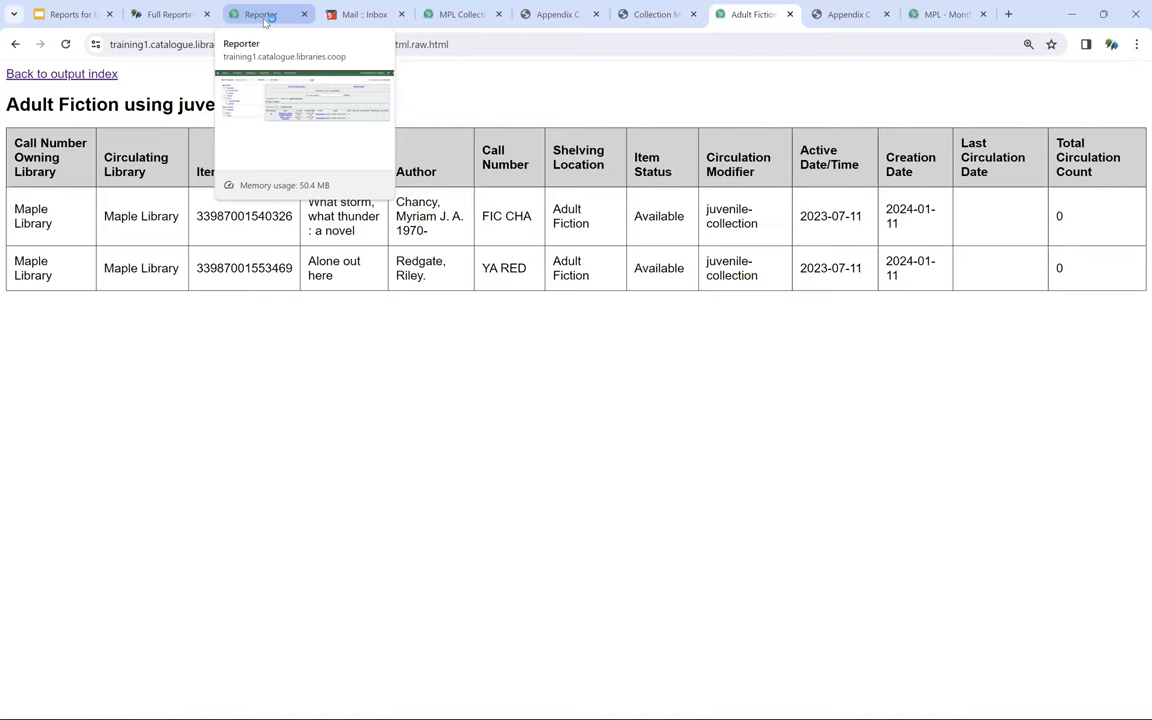
pyautogui.click(262, 15)
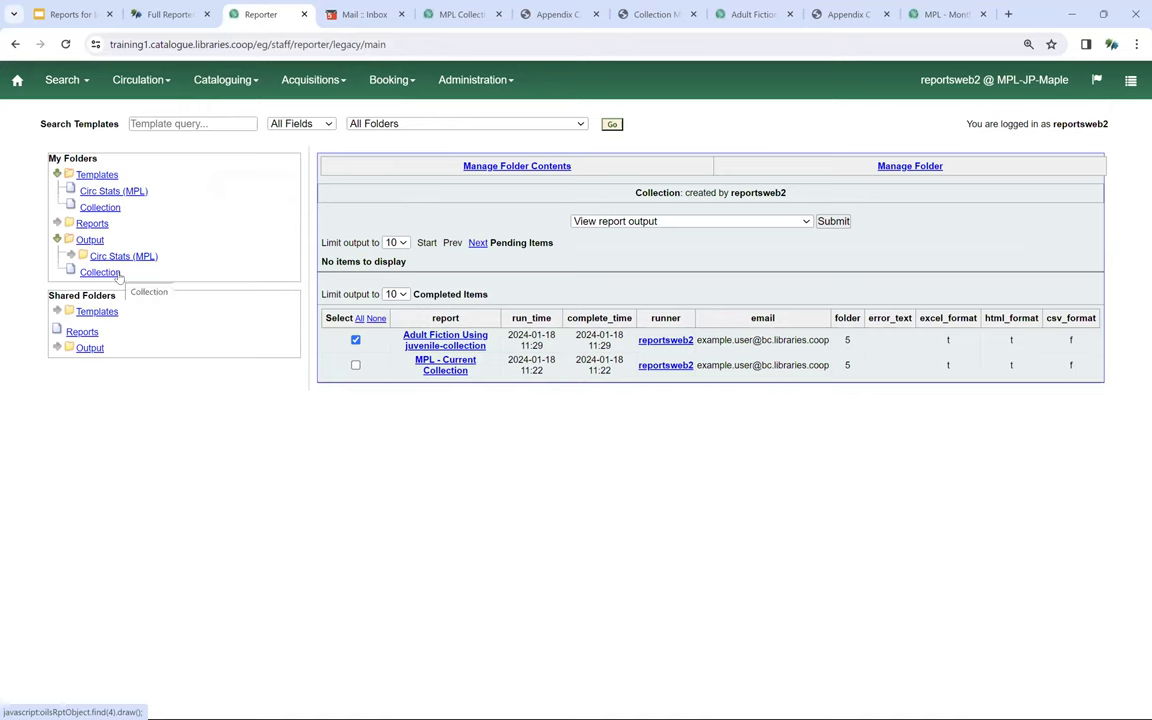
pyautogui.click(56, 312)
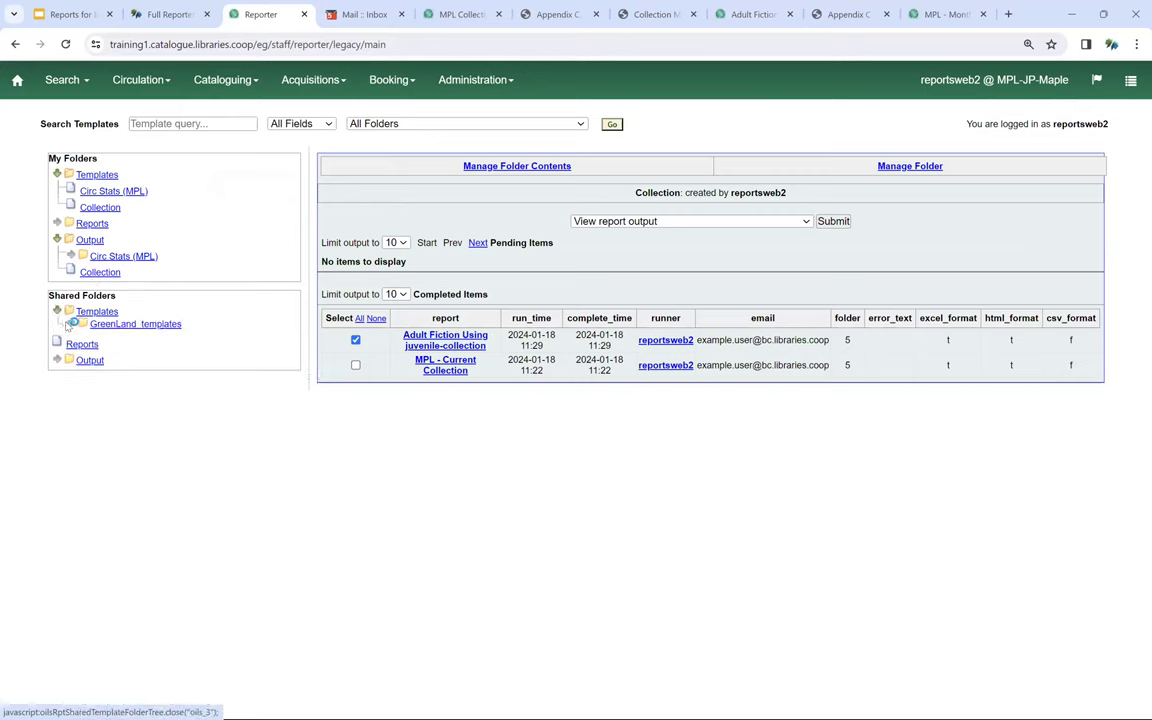
pyautogui.click(70, 324)
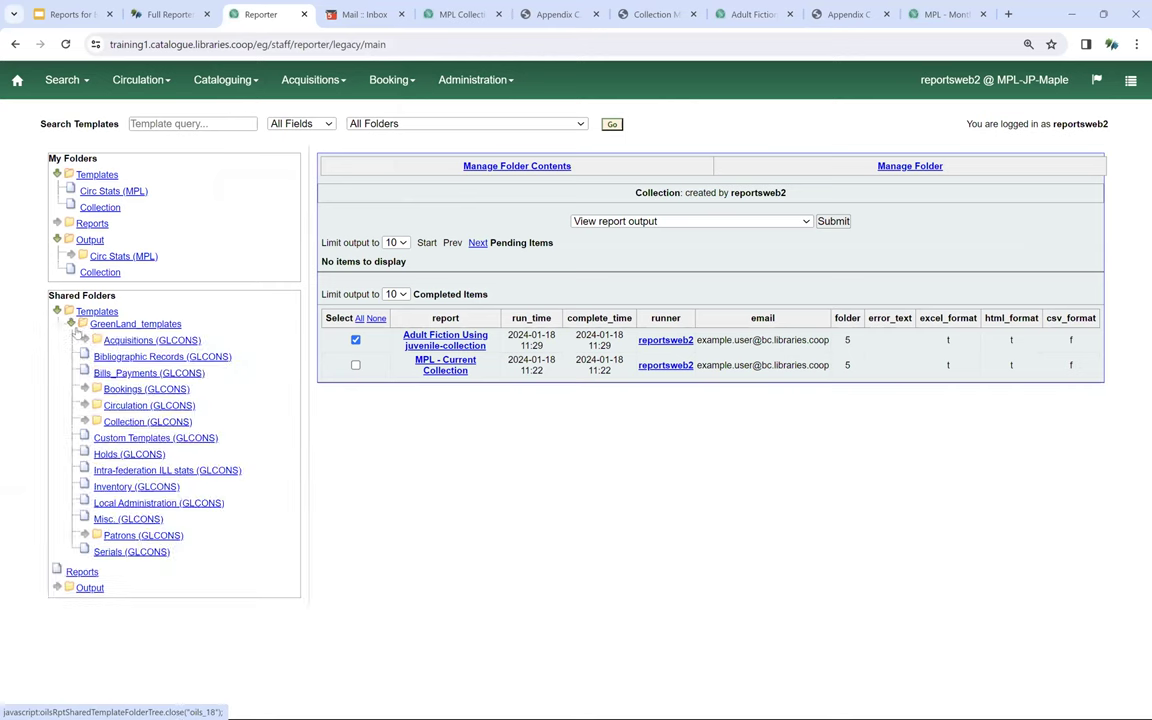
pyautogui.click(85, 406)
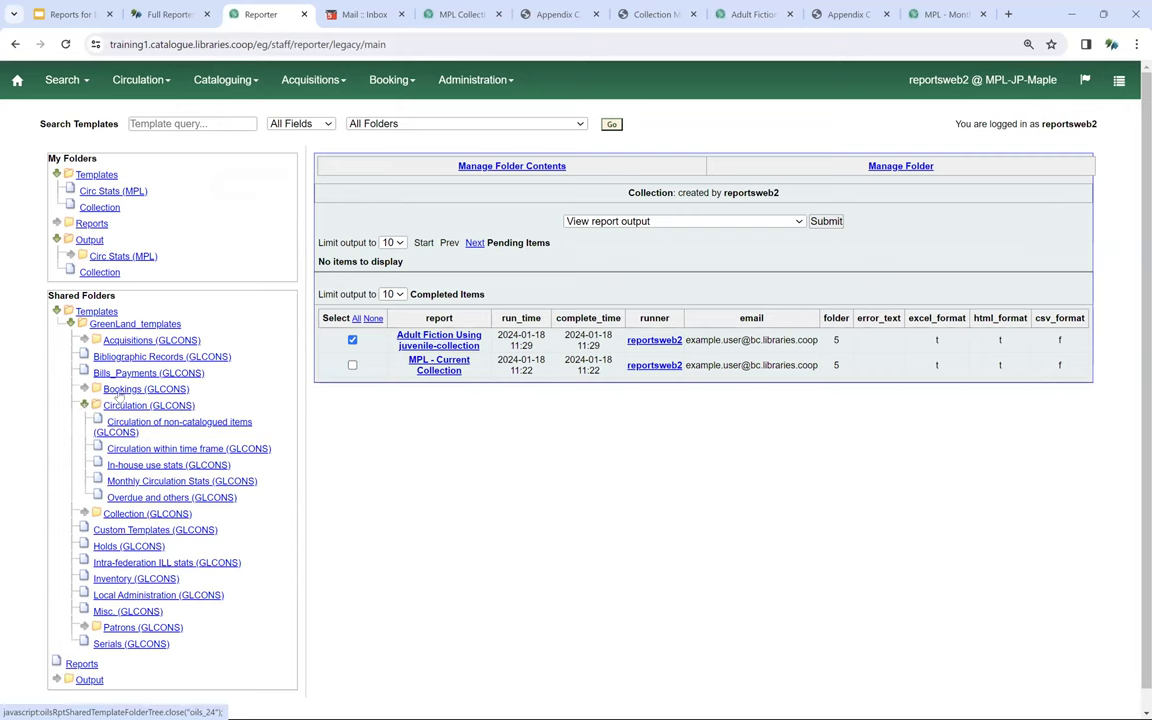
pyautogui.click(181, 484)
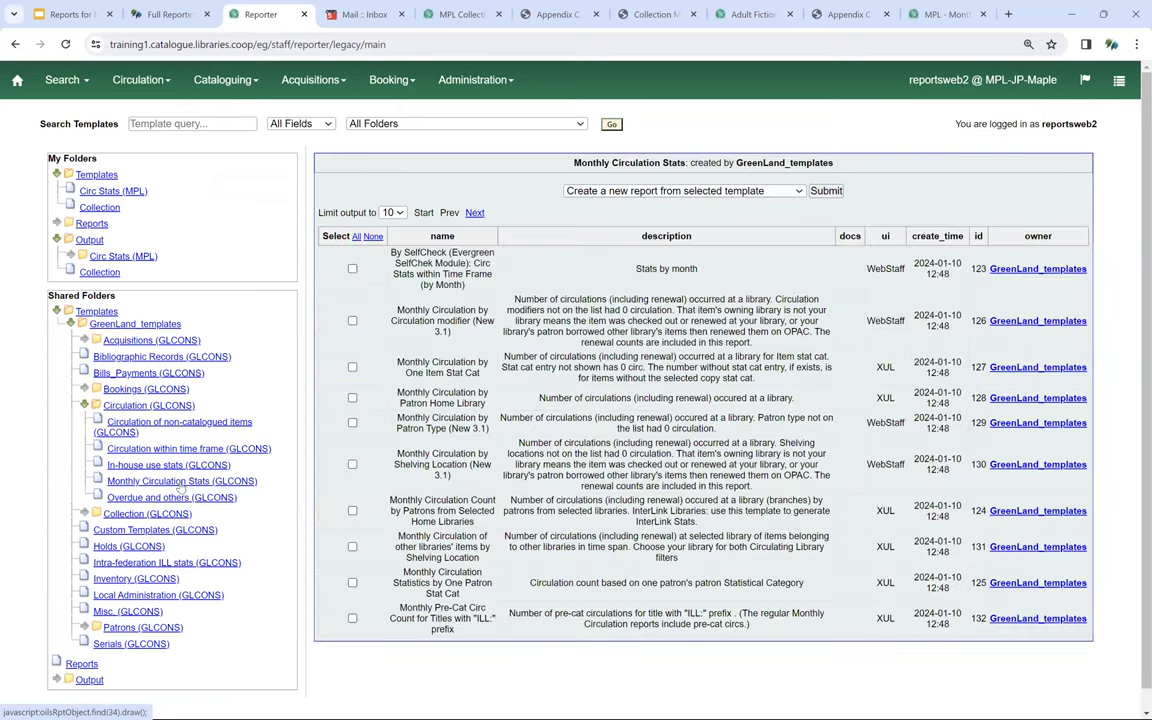
pyautogui.click(402, 274)
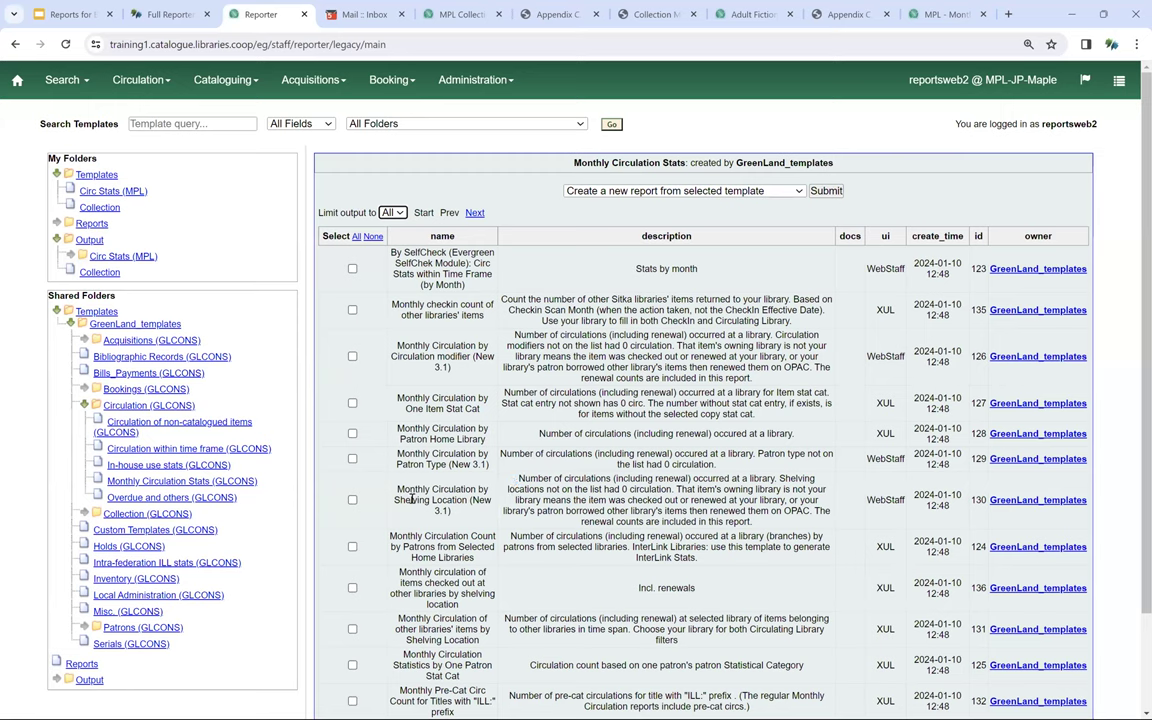
# Step: Clone the shared template Monthly Circulation by Shelving Location (New 3.1)
pyautogui.click(352, 499)
pyautogui.click(736, 192)
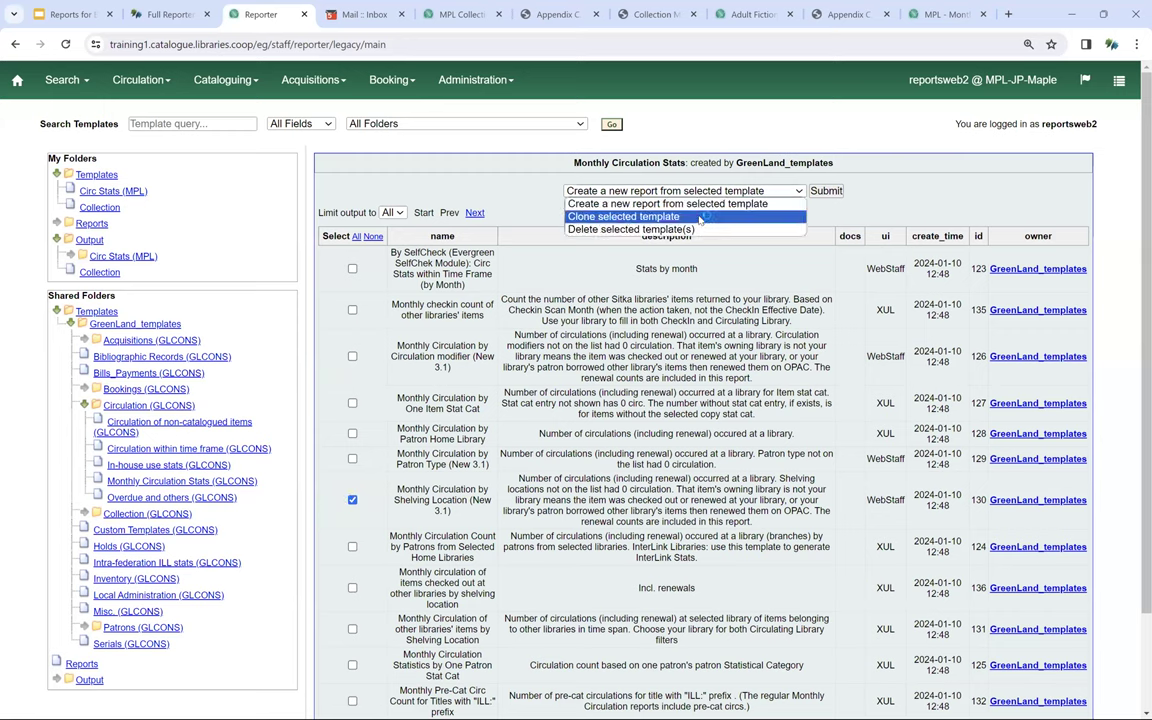
pyautogui.click(701, 217)
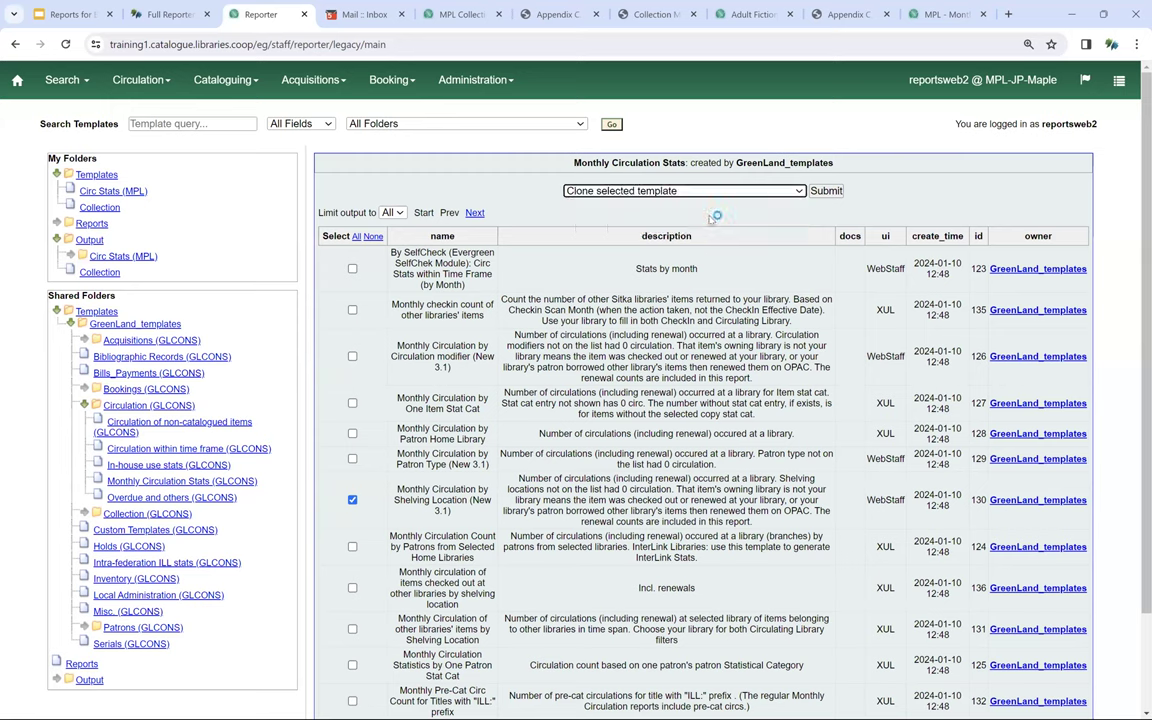
pyautogui.click(827, 191)
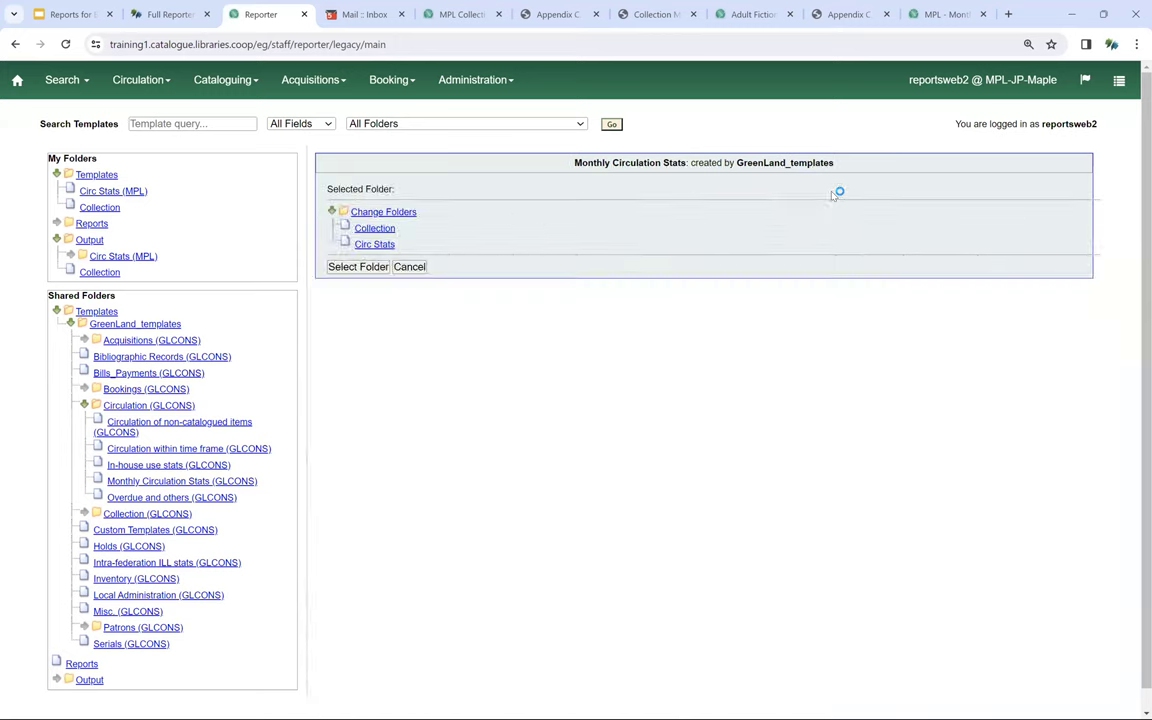
# Step: Choose the personal Circ Stats folder for the cloned template and save it under its existing name
pyautogui.click(379, 247)
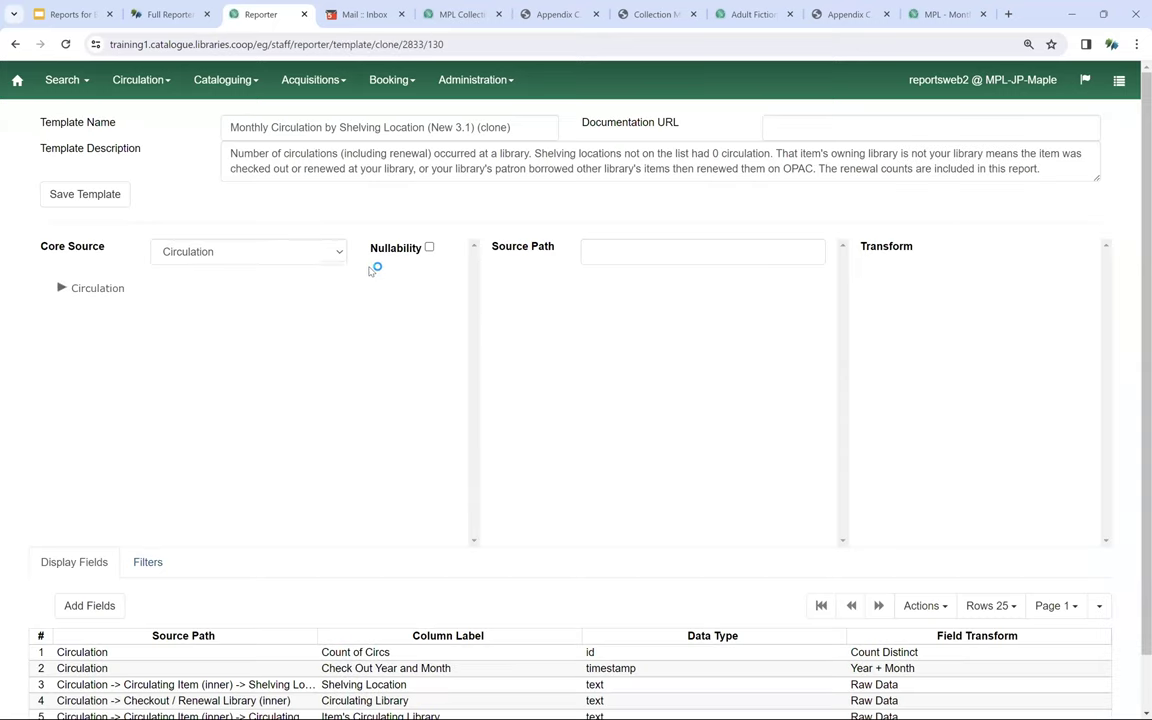
pyautogui.click(86, 195)
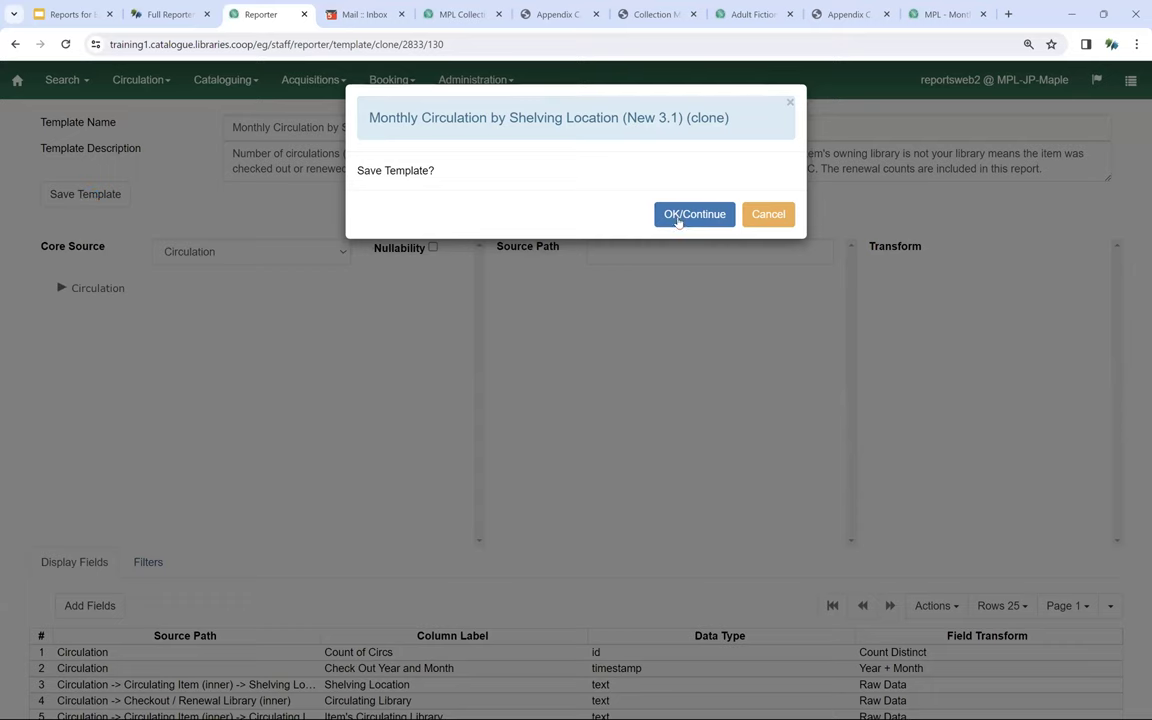
pyautogui.click(686, 216)
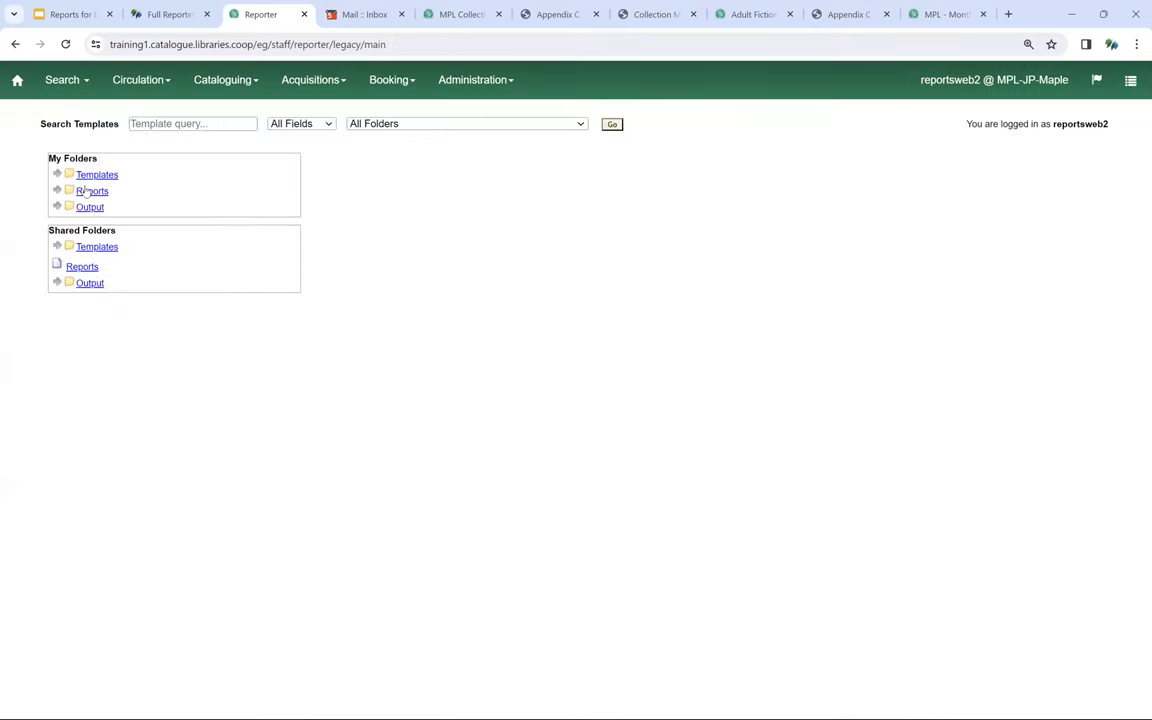
# Step: Create a new report from the cloned Monthly Circulation by Shelving Location template in the personal Circ Stats templates folder
pyautogui.click(57, 174)
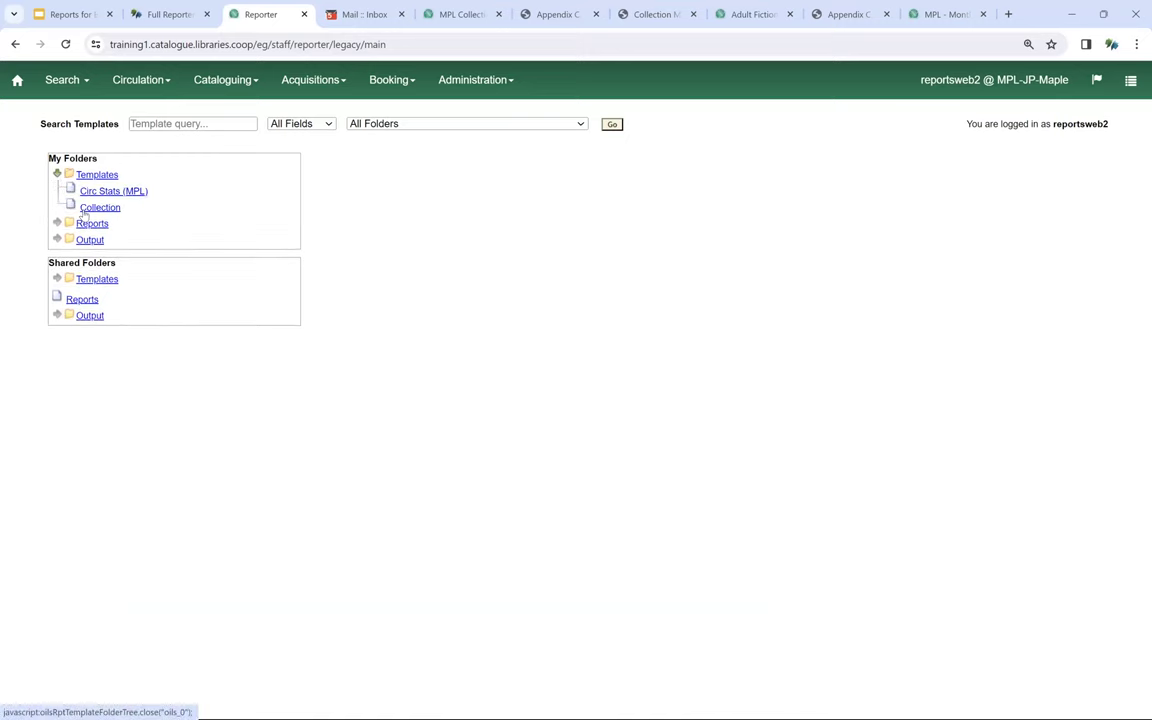
pyautogui.click(100, 190)
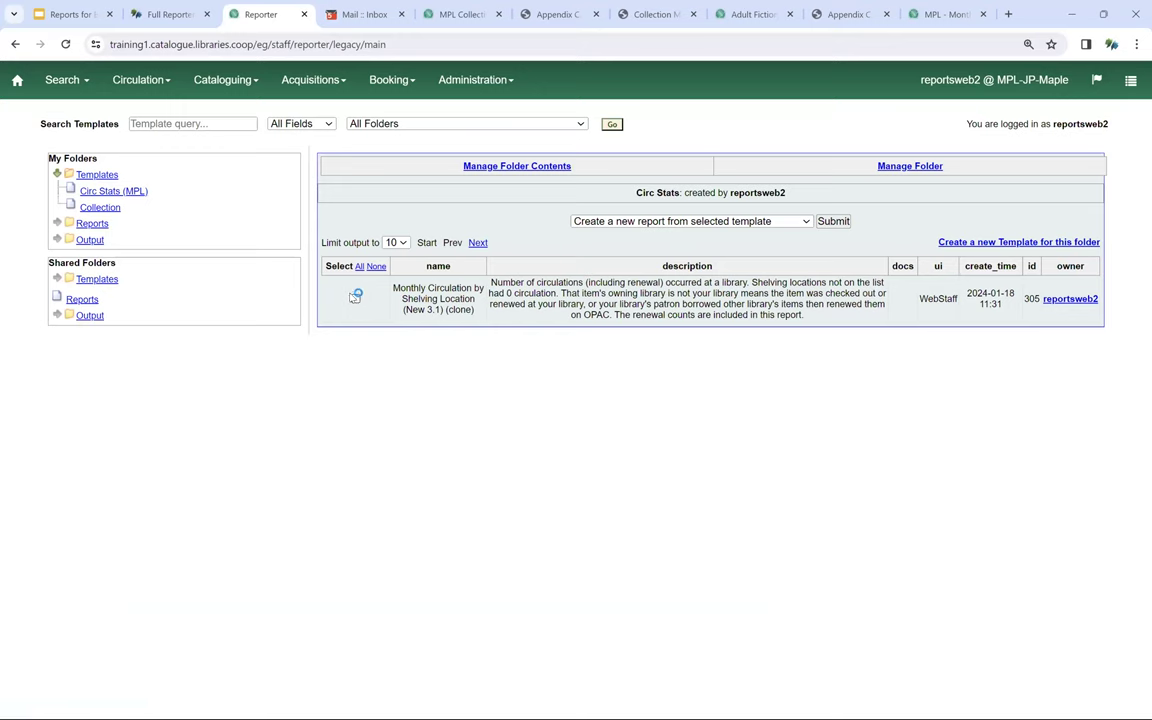
pyautogui.click(356, 299)
pyautogui.click(833, 221)
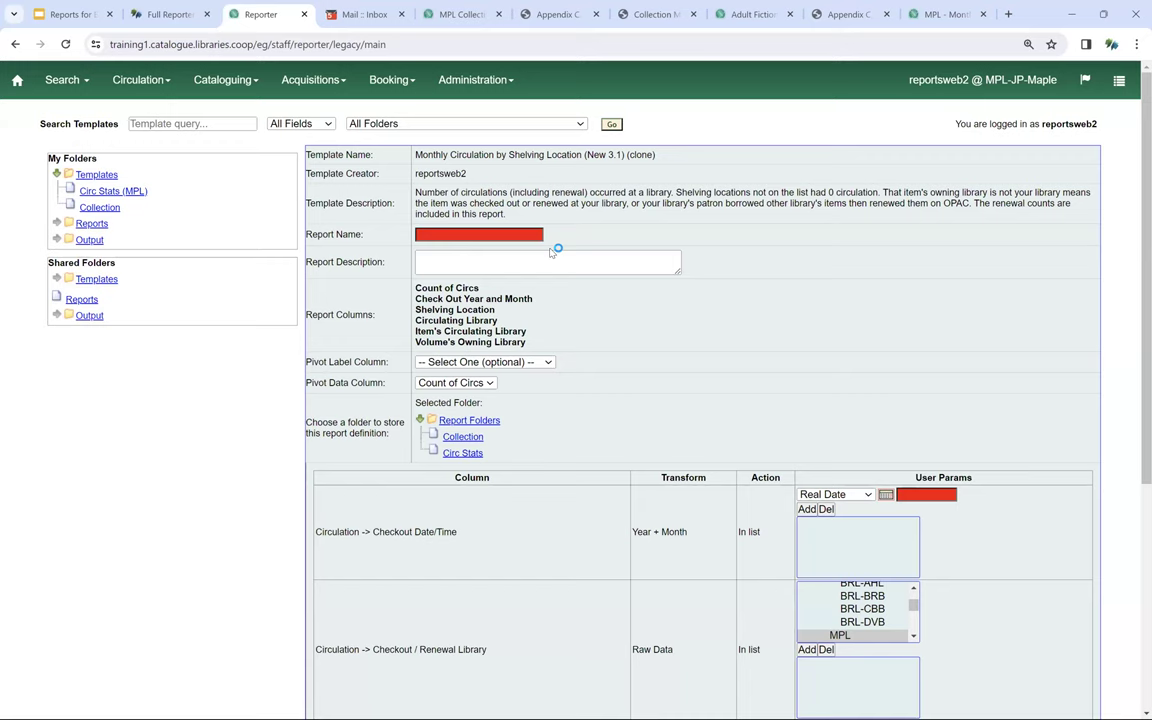
# Step: Name the report Monthly Circ by Shelving Location and store its definition in the Circ Stats report folder
pyautogui.click(509, 234)
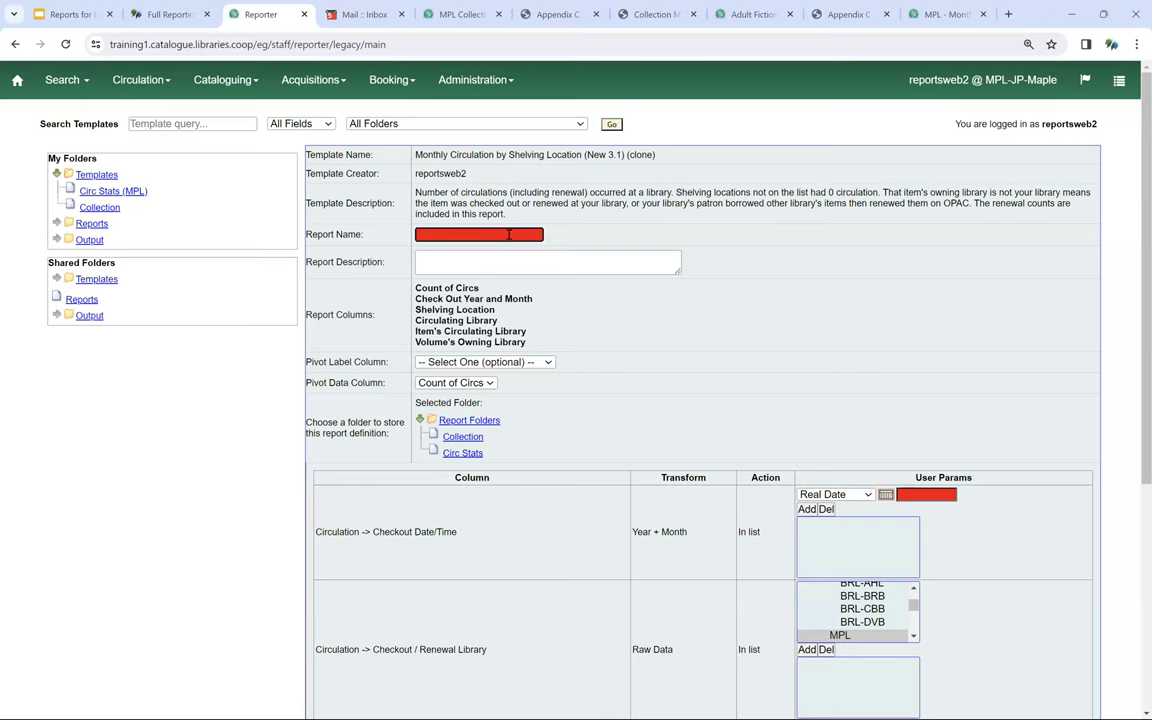
pyautogui.write('MPL Ci')
pyautogui.press('BackSpace')
pyautogui.press('BackSpace')
pyautogui.press('BackSpace')
pyautogui.press('BackSpace')
pyautogui.press('BackSpace')
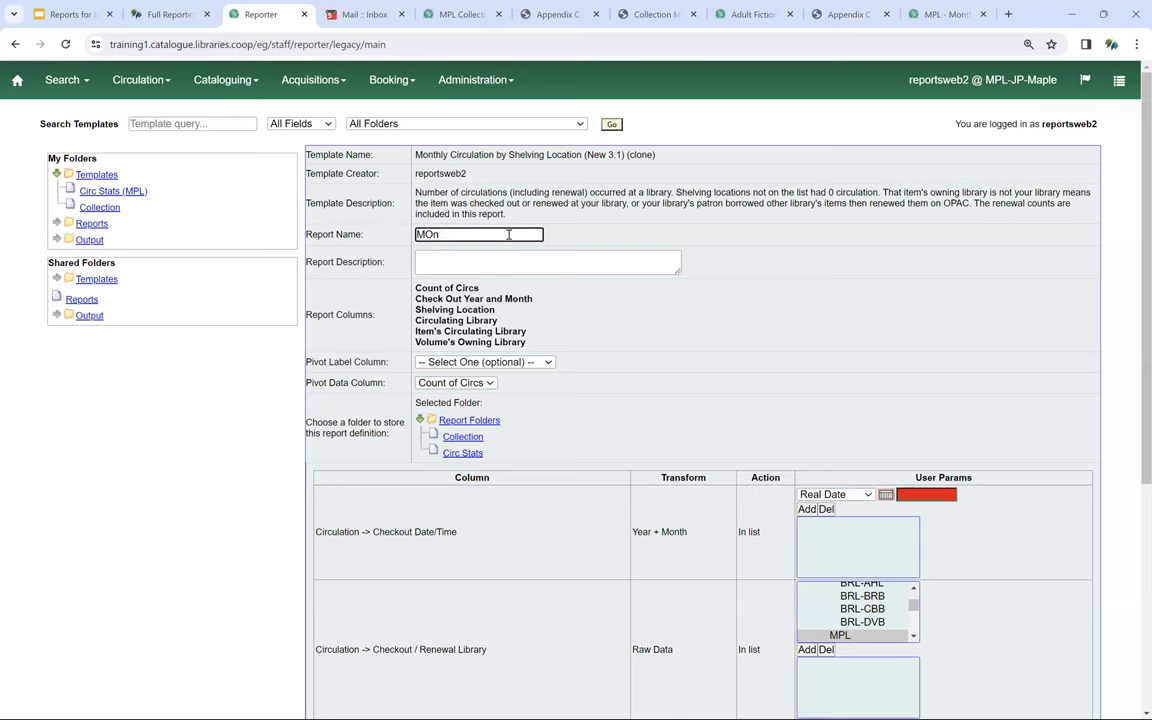
pyautogui.write('onthly Circ by Shelving ')
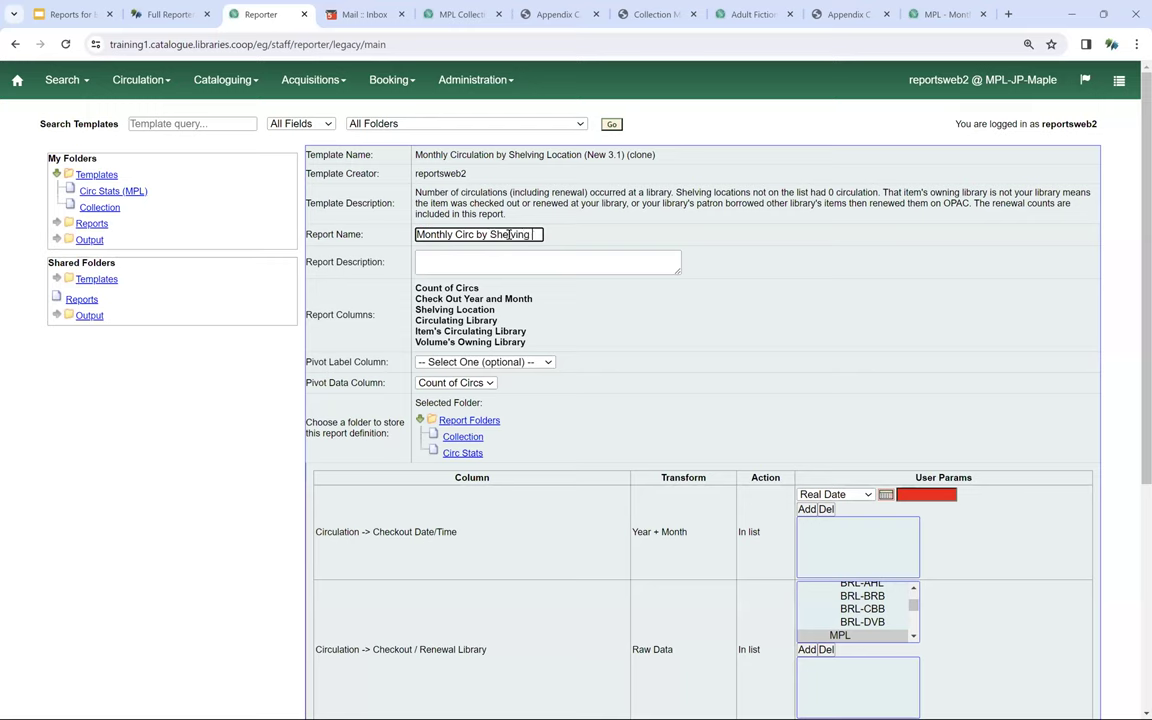
pyautogui.write('Location')
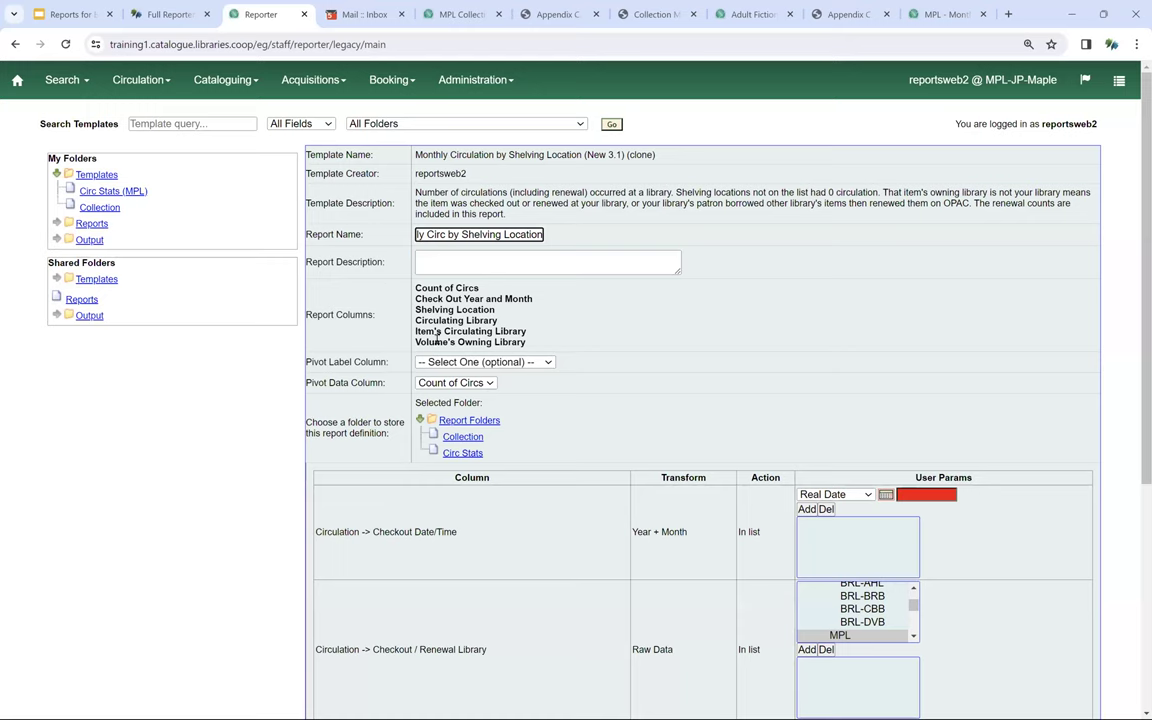
pyautogui.click(463, 453)
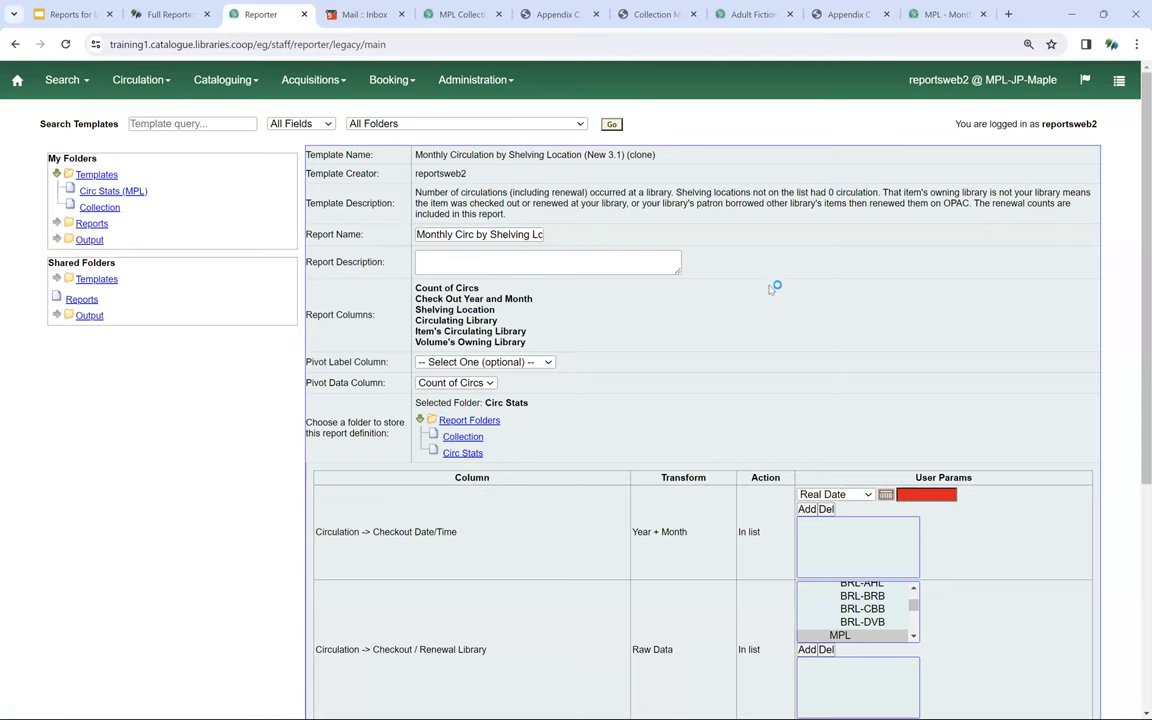
# Step: Try adding the real date 2024-01 to the Checkout Date/Time filter list and remove that entry again
pyautogui.scroll(-3, 860, 316)
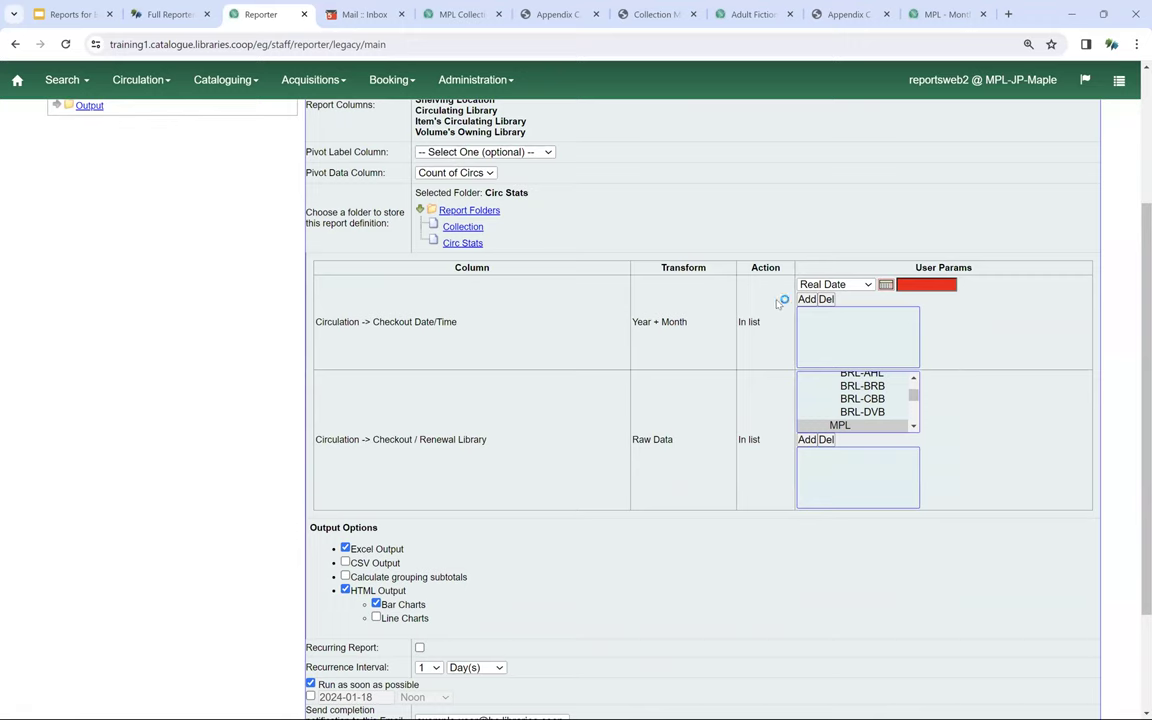
pyautogui.click(886, 286)
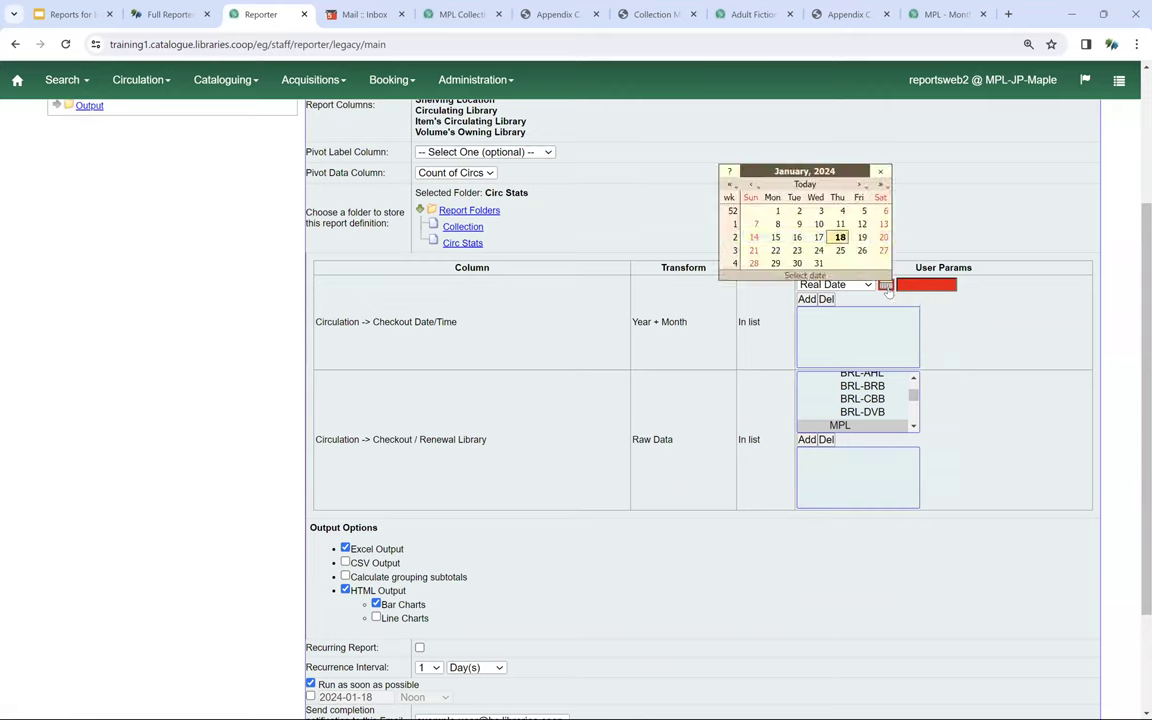
pyautogui.click(820, 238)
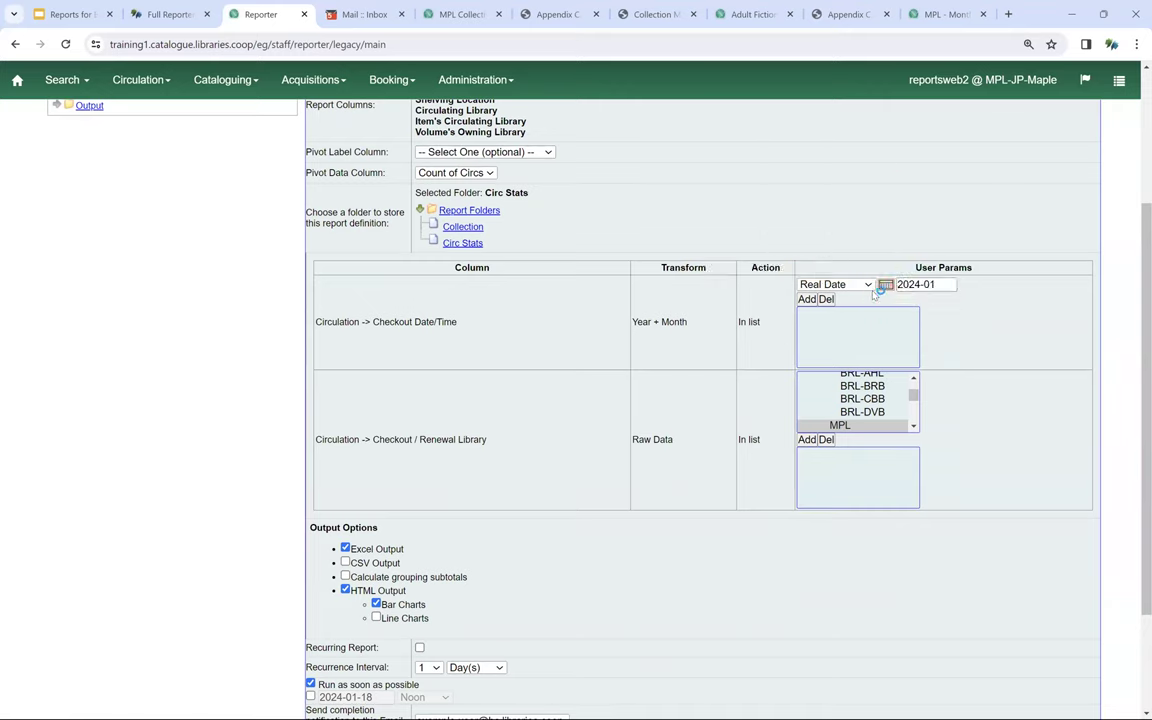
pyautogui.click(806, 299)
pyautogui.click(826, 312)
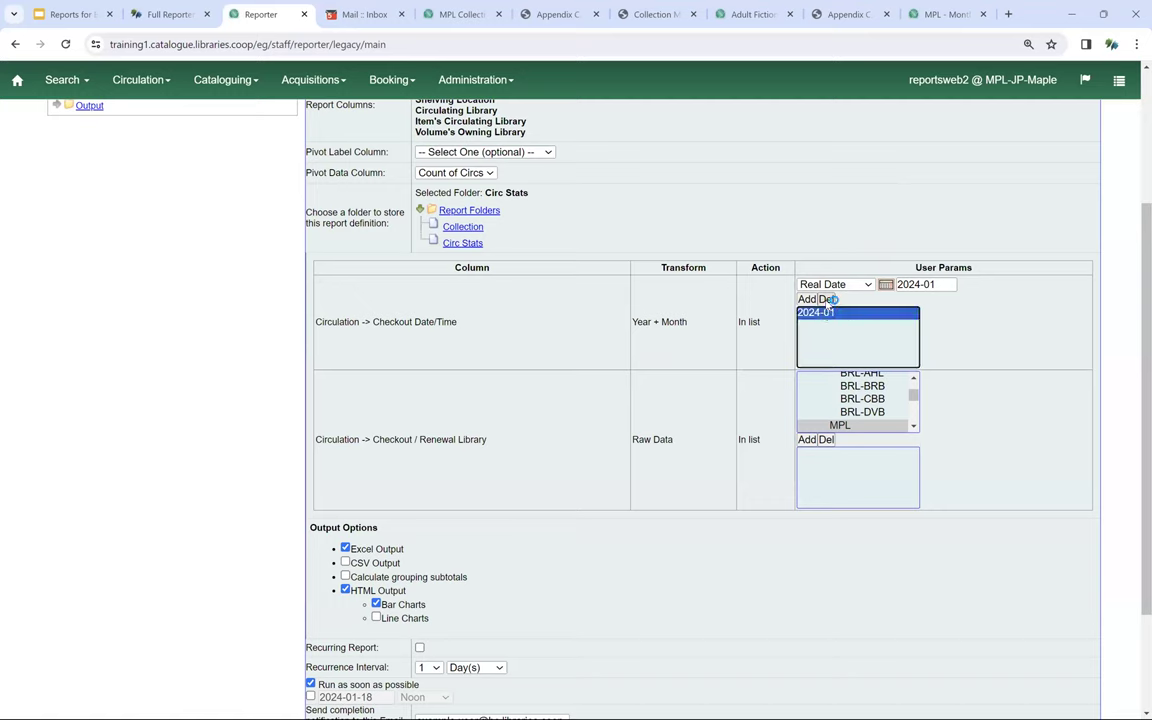
pyautogui.click(827, 299)
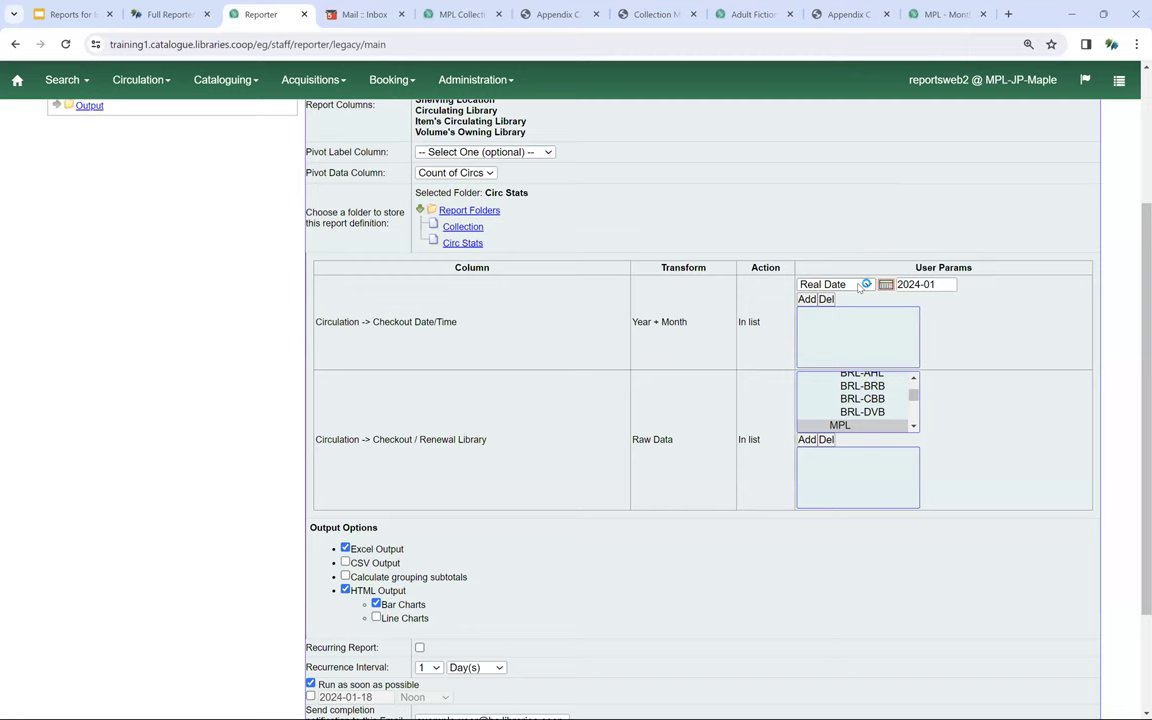
# Step: Filter Checkout Date/Time by the relative date 1 Month(s) ago and add MPL as the Checkout / Renewal Library
pyautogui.click(858, 286)
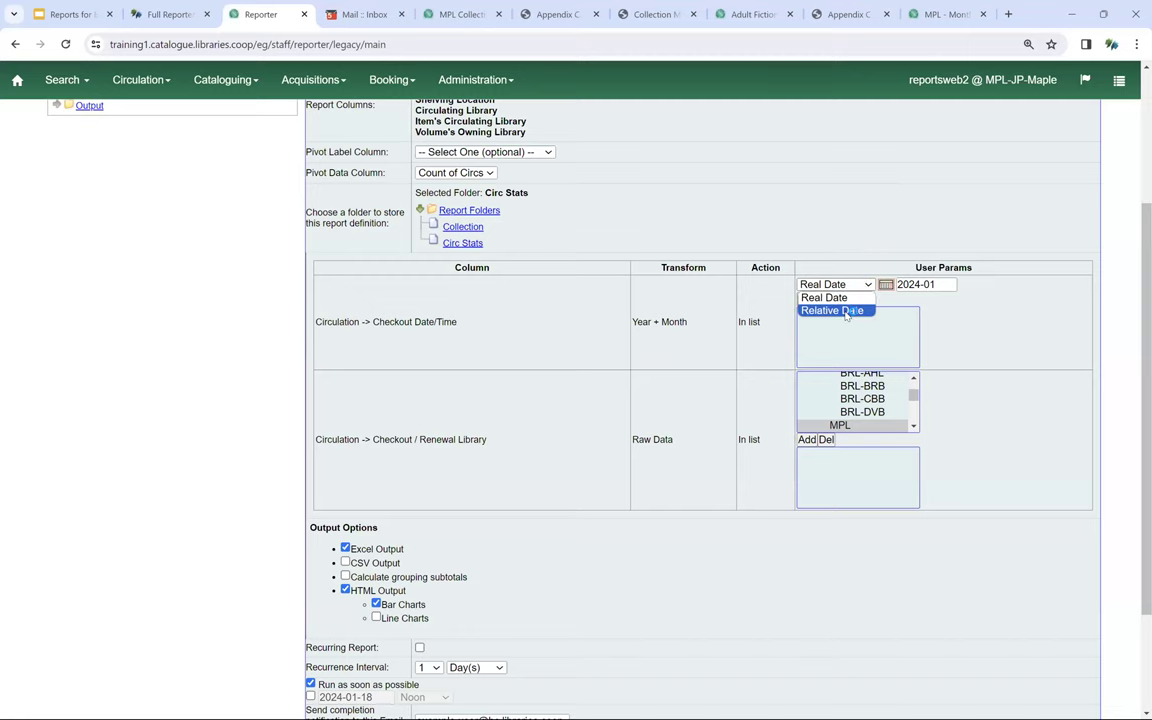
pyautogui.click(846, 311)
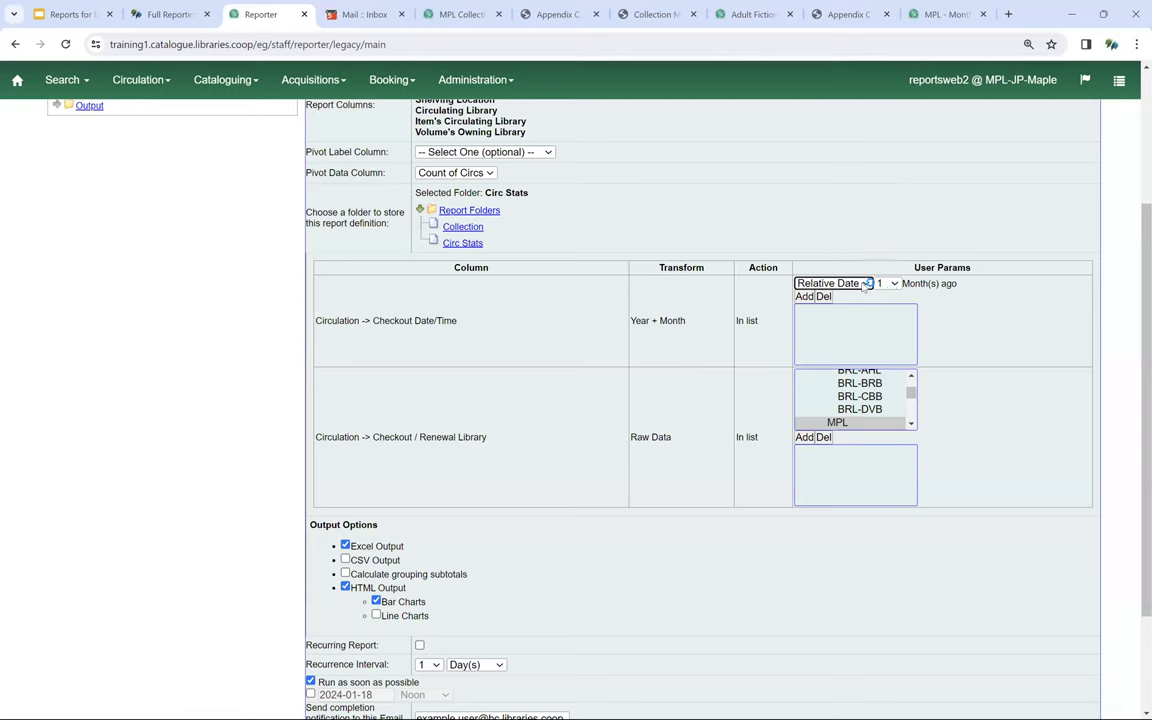
pyautogui.click(804, 296)
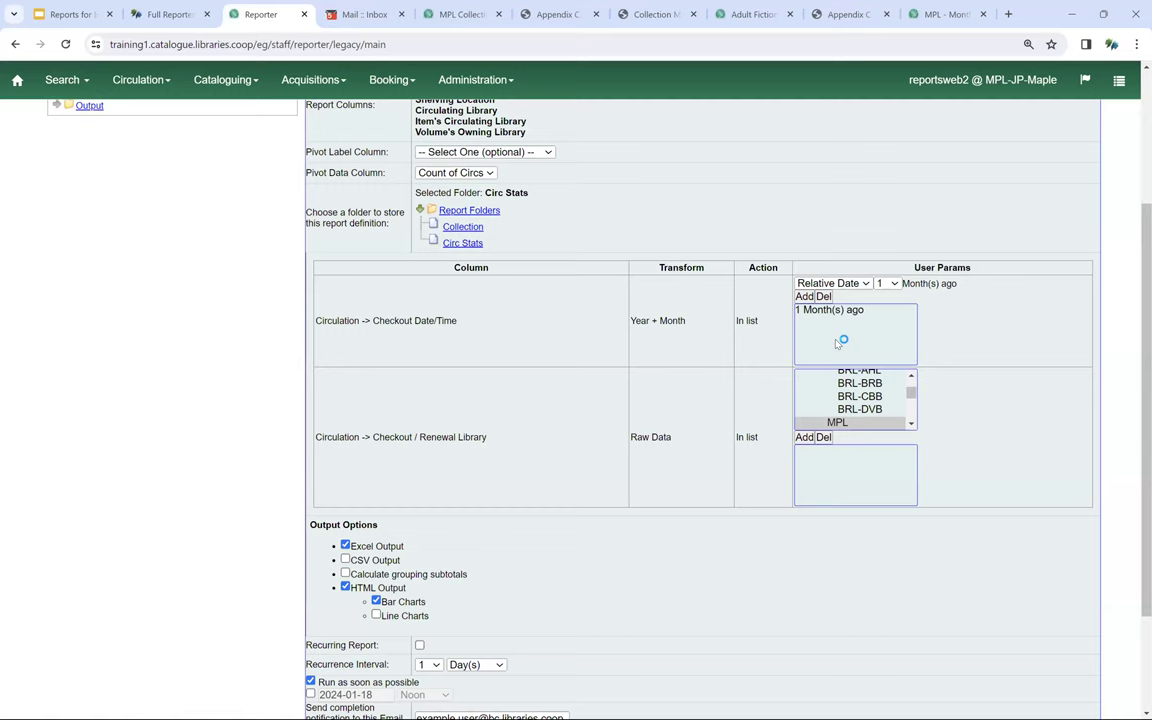
pyautogui.click(830, 423)
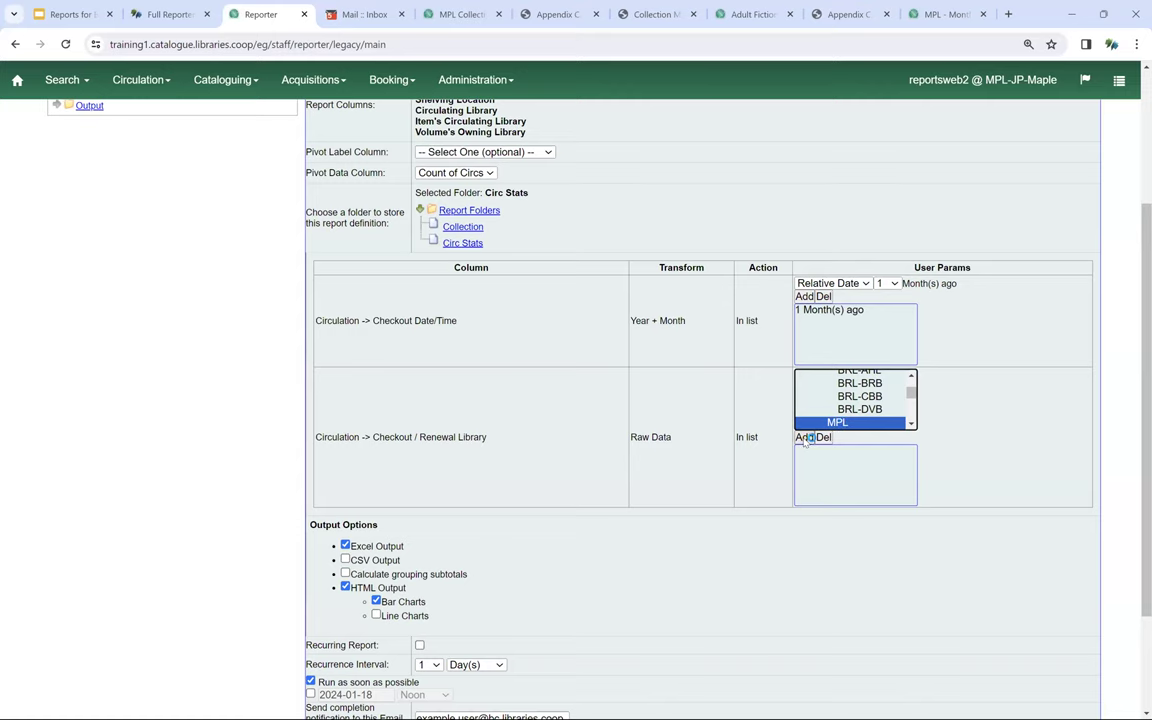
pyautogui.click(805, 438)
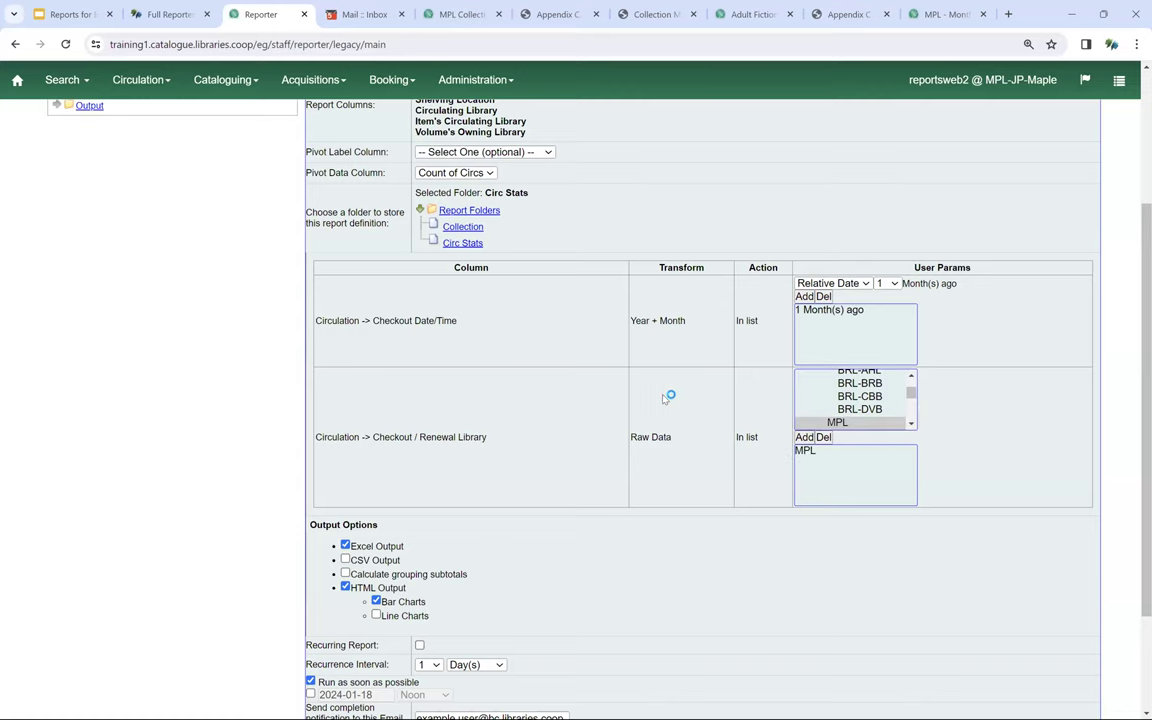
# Step: Make the report recurring with a recurrence interval of 1 Month(s)
pyautogui.scroll(-2, 663, 398)
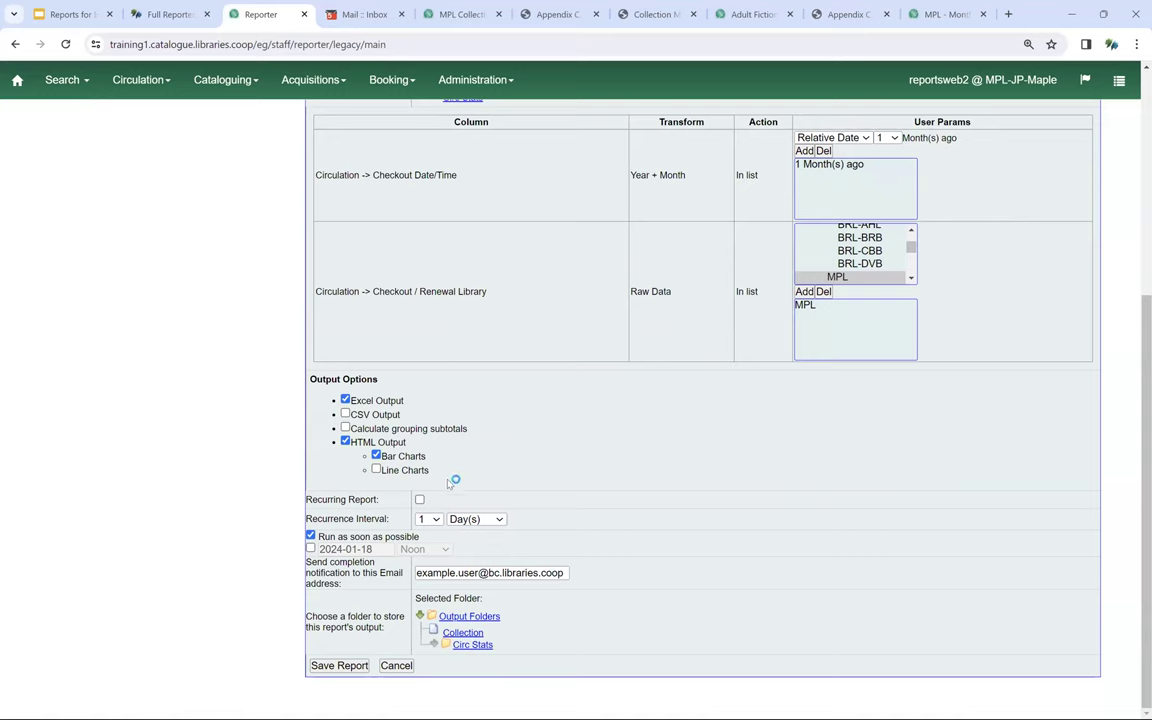
pyautogui.click(420, 499)
pyautogui.click(428, 519)
pyautogui.click(502, 522)
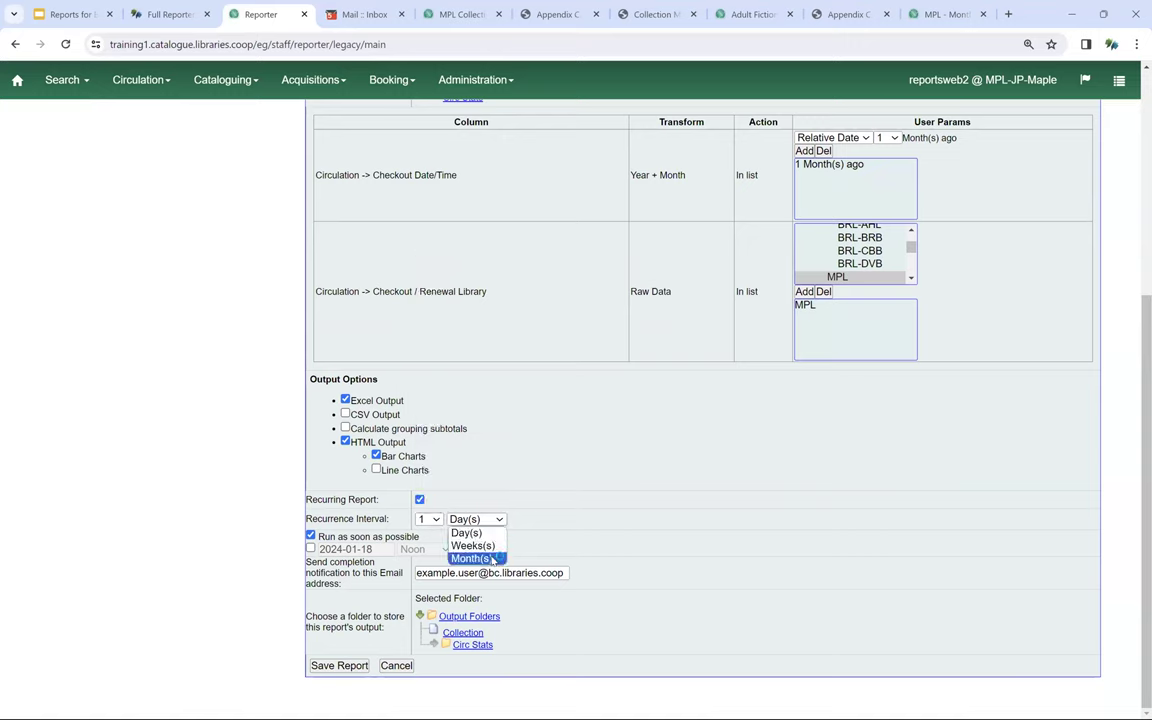
pyautogui.click(492, 558)
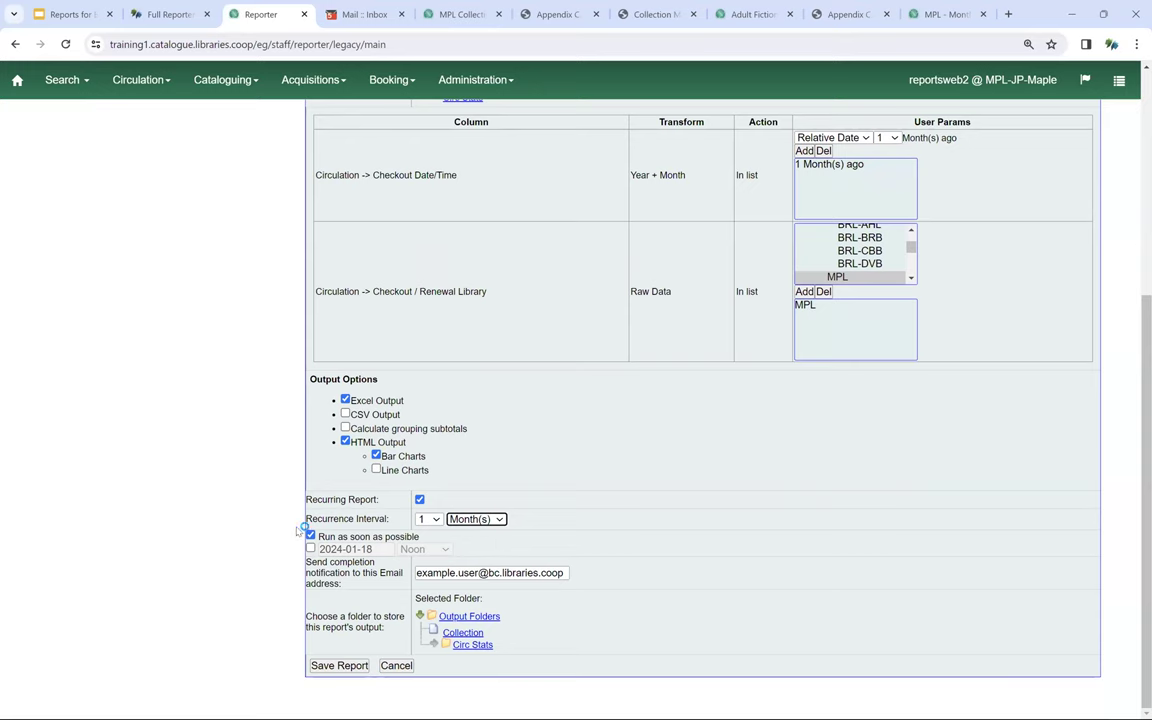
# Step: Schedule the report's first run for 2024-02-01 at 3 AM instead of as soon as possible
pyautogui.click(310, 548)
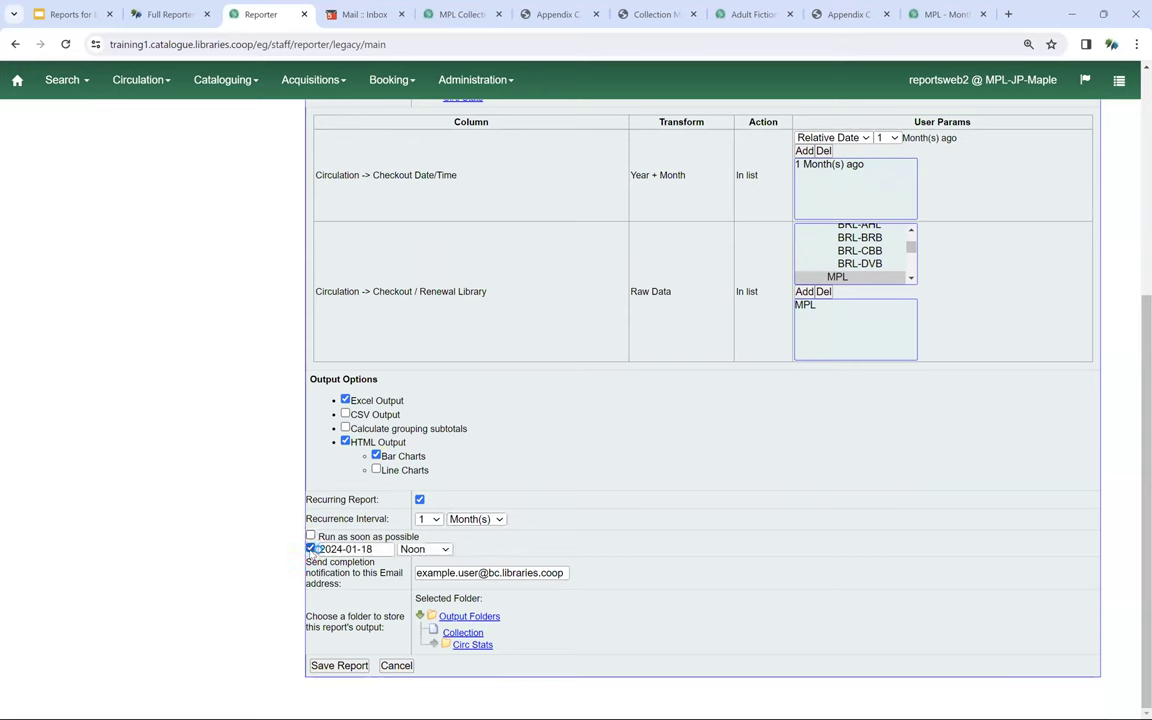
pyautogui.click(386, 548)
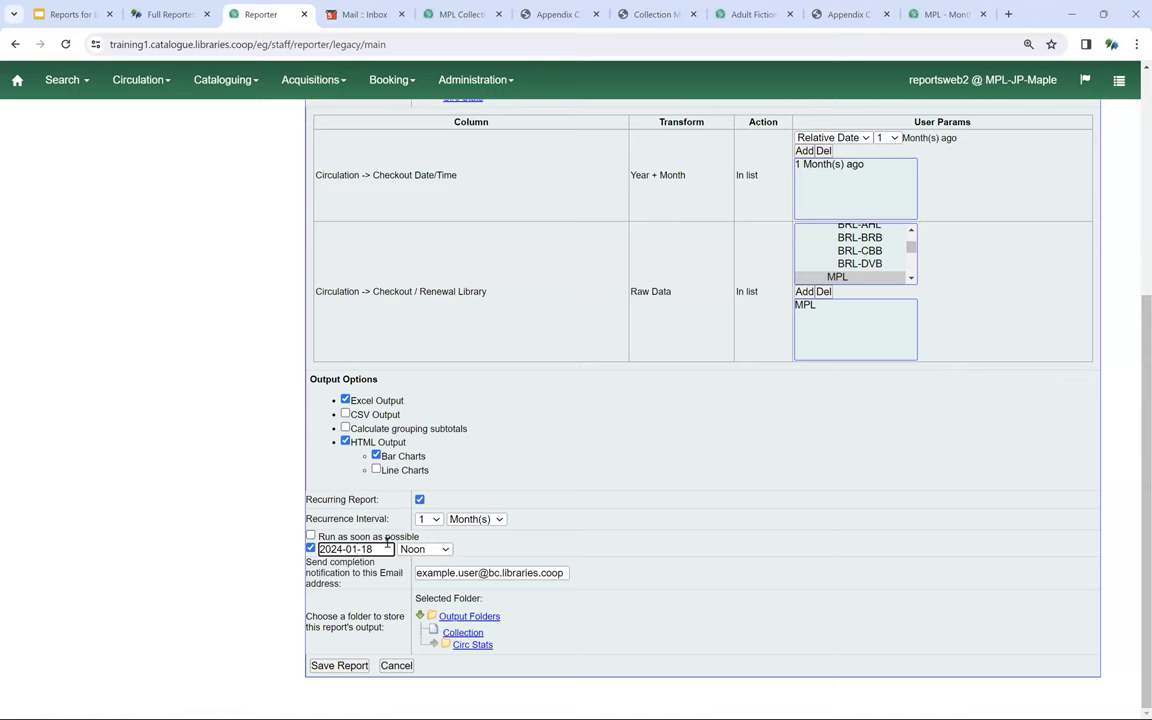
pyautogui.press('BackSpace')
pyautogui.write('2')
pyautogui.press('End')
pyautogui.press('BackSpace')
pyautogui.press('BackSpace')
pyautogui.write('01')
pyautogui.click(440, 549)
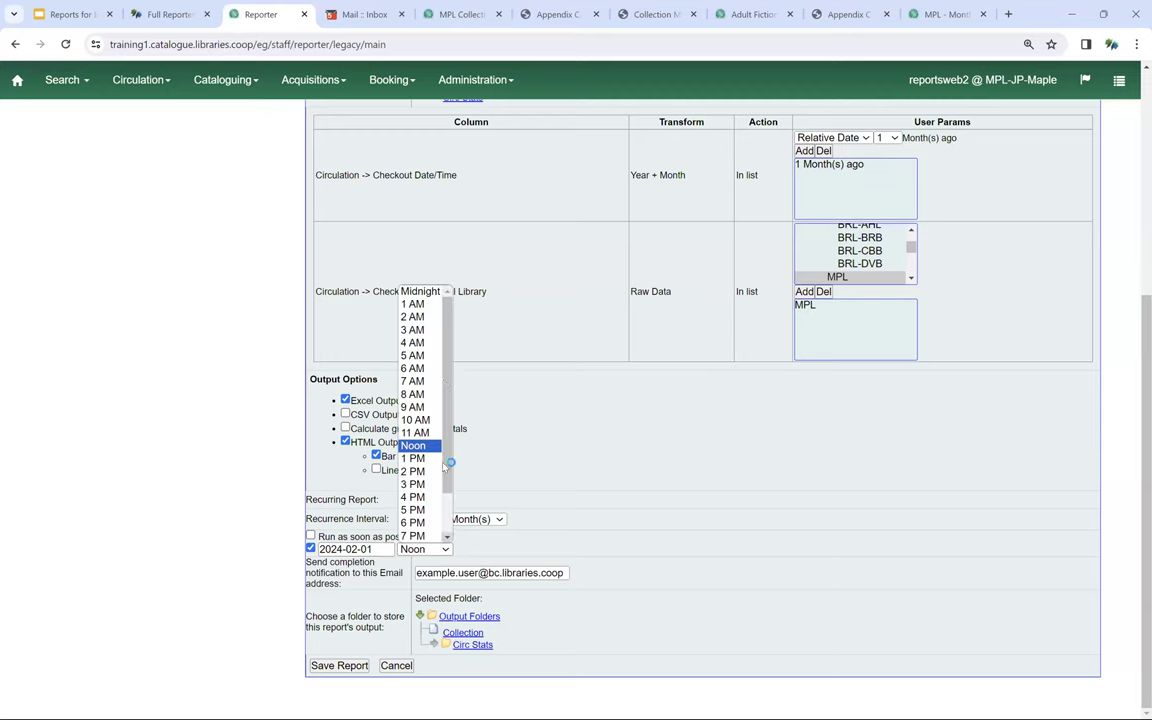
pyautogui.click(428, 333)
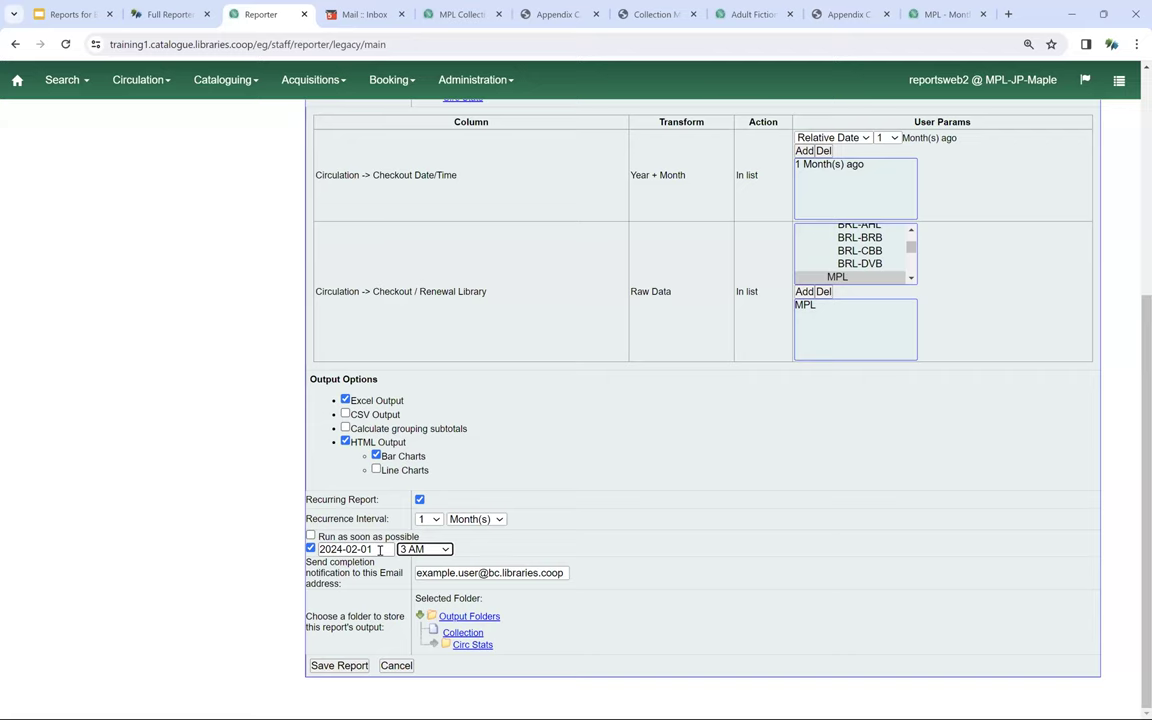
# Step: Choose the Monthly subfolder of Circ Stats for the report's output and save the report
pyautogui.click(410, 587)
pyautogui.click(479, 645)
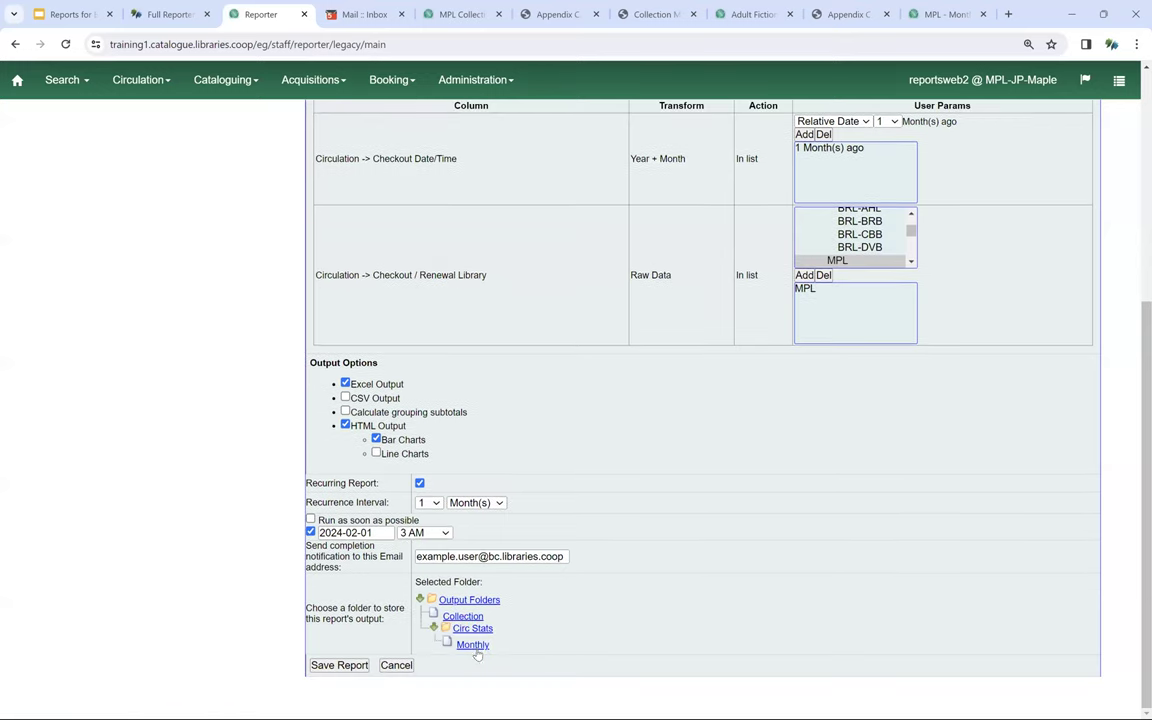
pyautogui.click(486, 645)
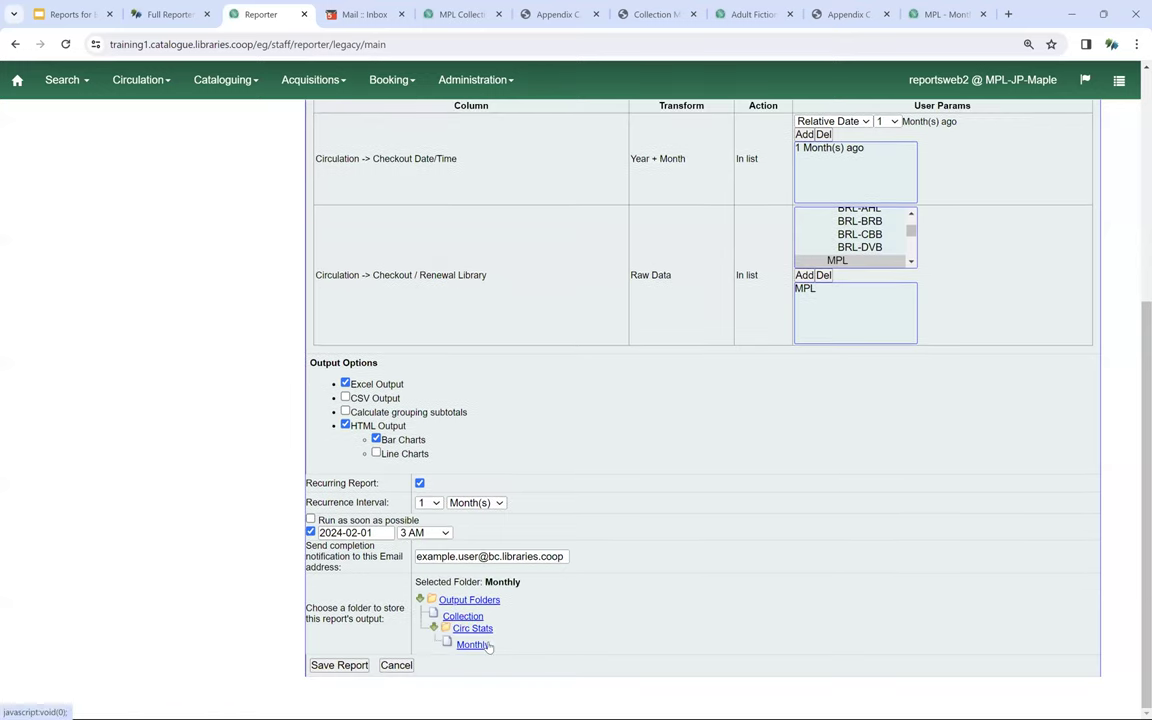
pyautogui.click(345, 665)
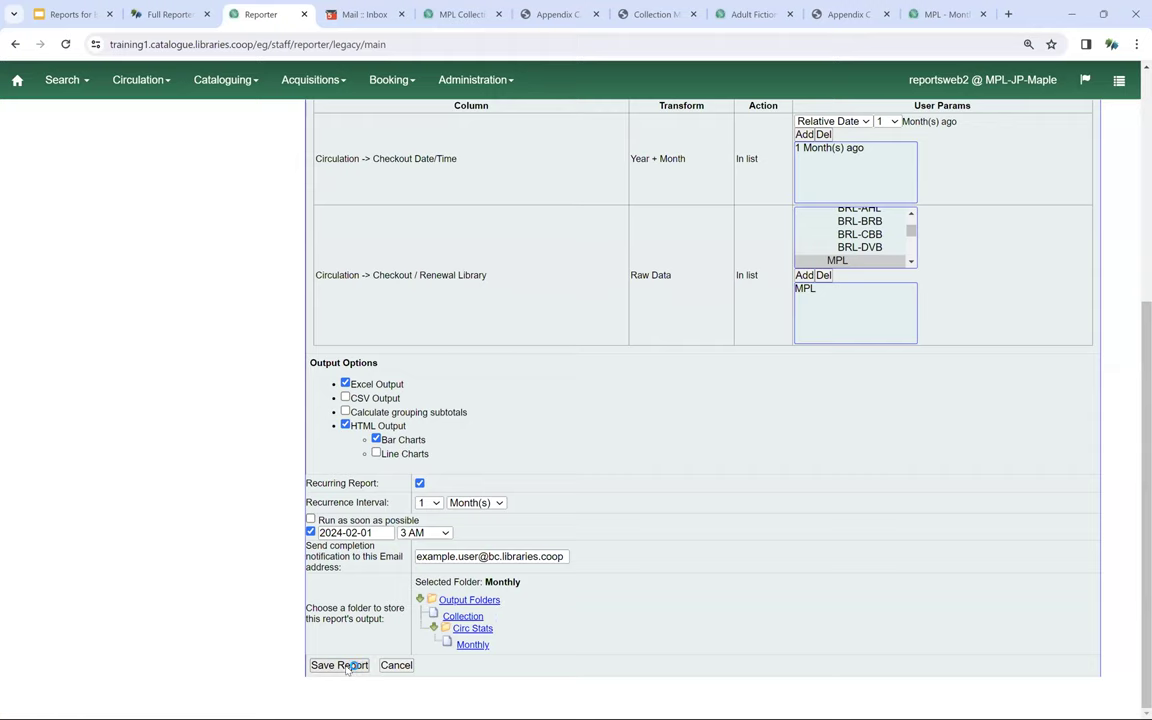
pyautogui.click(697, 162)
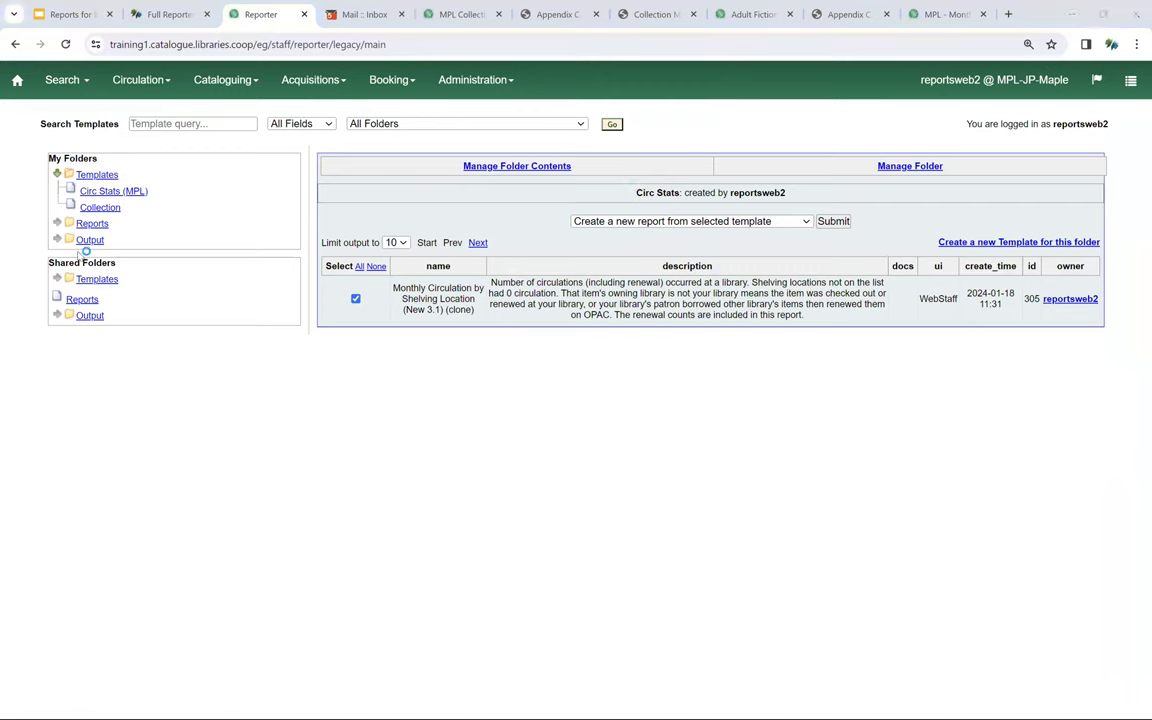
# Step: View the pending items in the personal output folder Monthly under Circ Stats
pyautogui.click(57, 240)
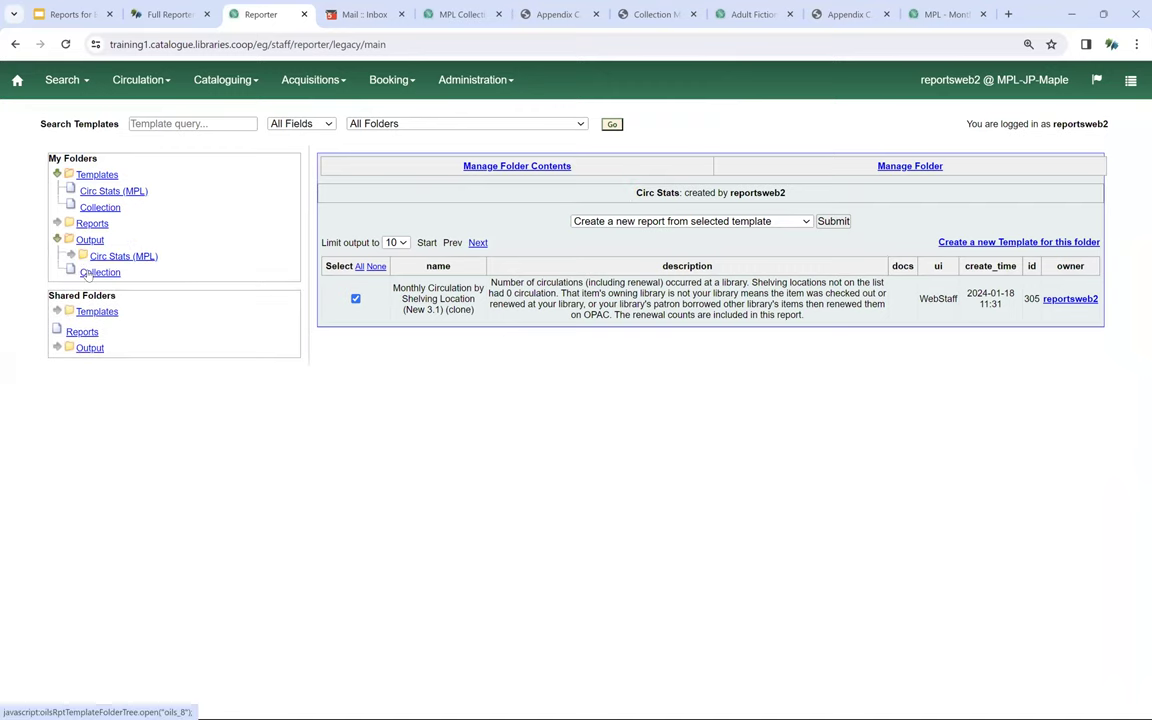
pyautogui.click(72, 256)
pyautogui.click(118, 272)
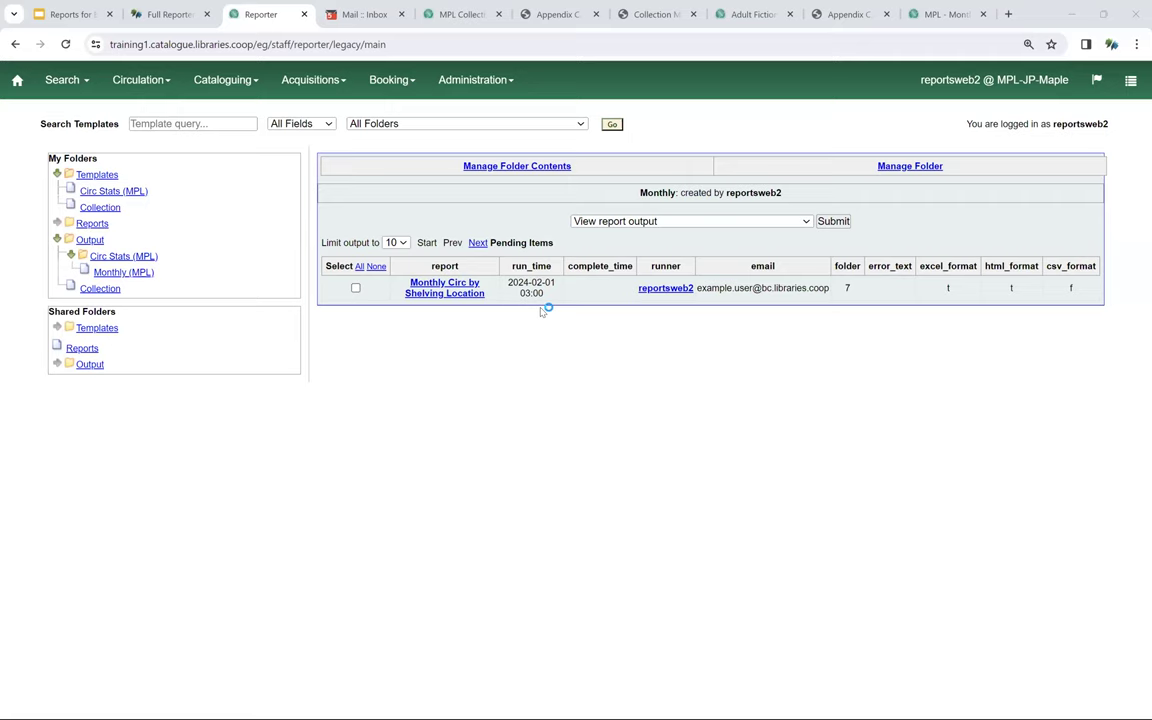
# Step: Open the personal Circ Stats reports folder and select the report Monthly Circ by Shelving Location
pyautogui.click(91, 224)
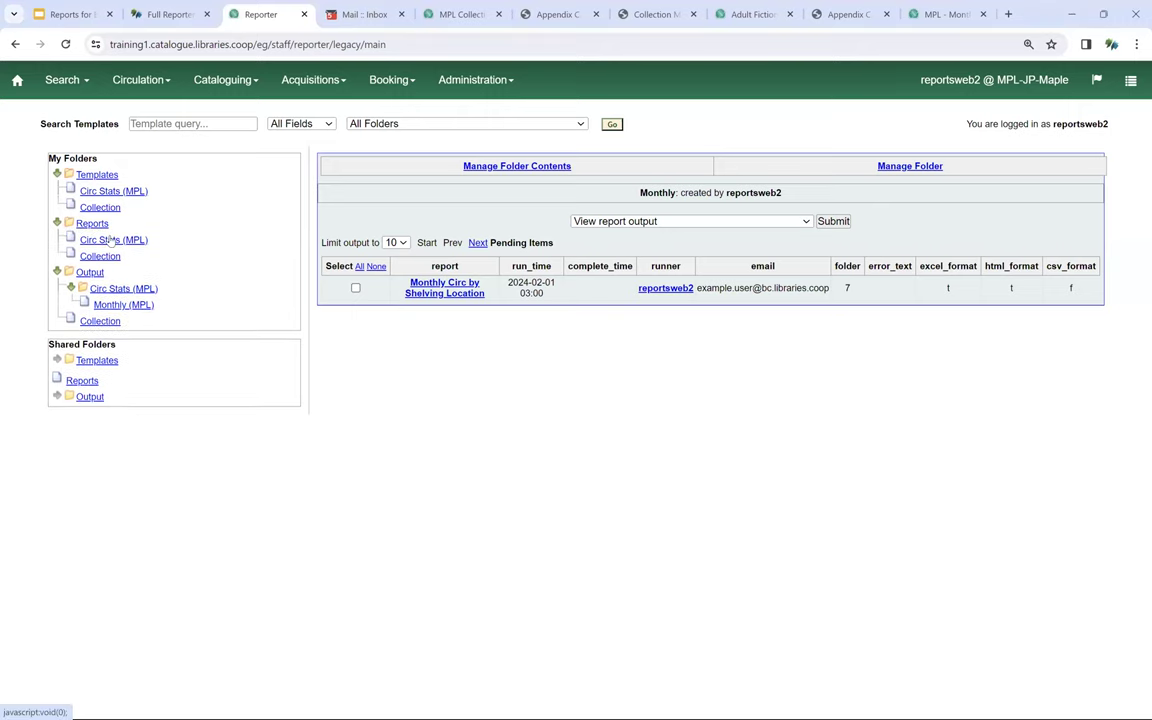
pyautogui.click(114, 241)
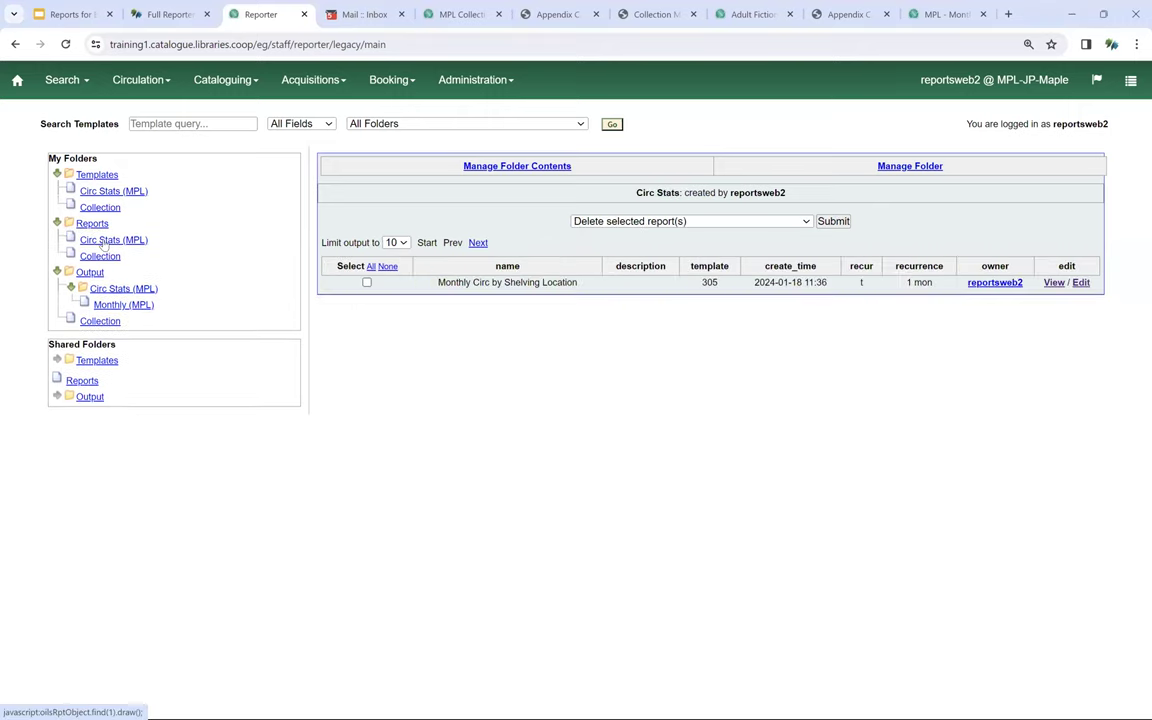
pyautogui.click(367, 282)
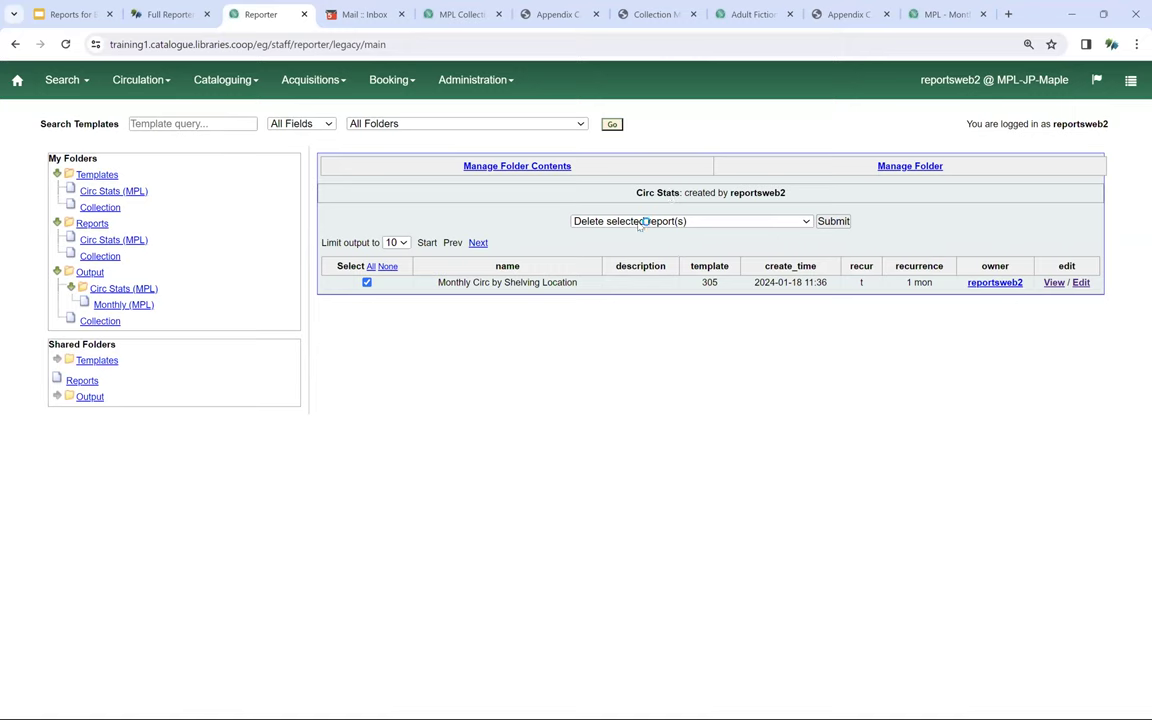
# Step: Switch to the finished MPL - Monthly Circ by Shelving Location output and view it as a table
pyautogui.click(954, 15)
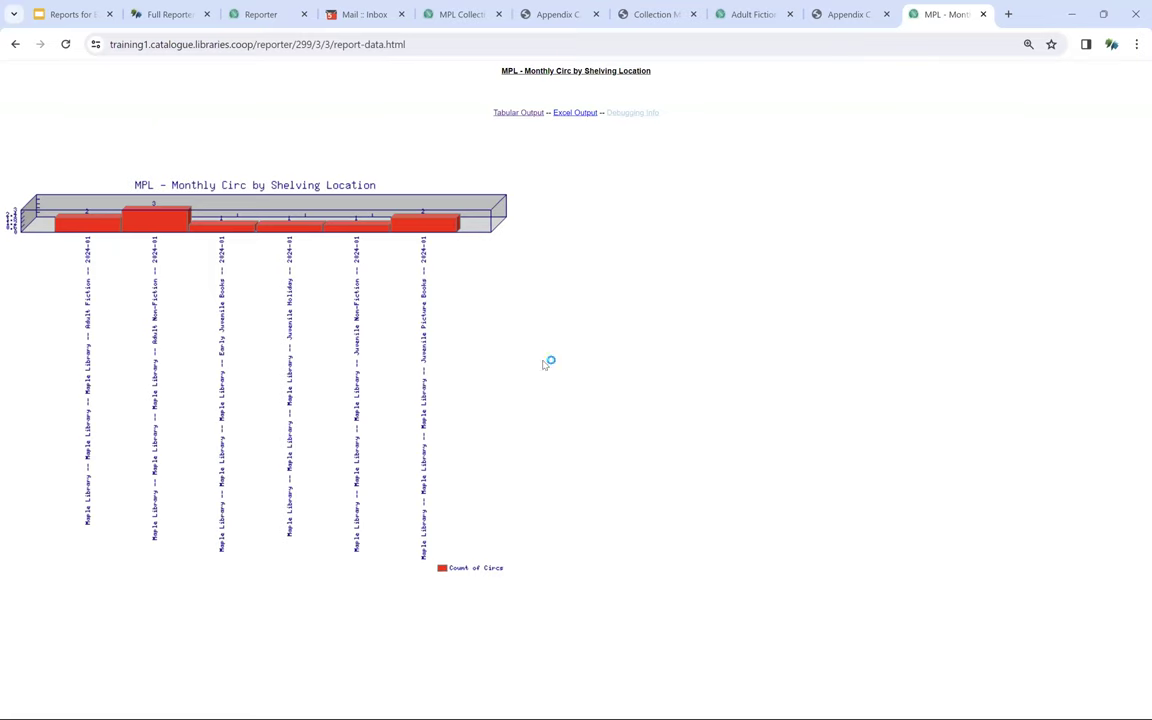
pyautogui.click(503, 113)
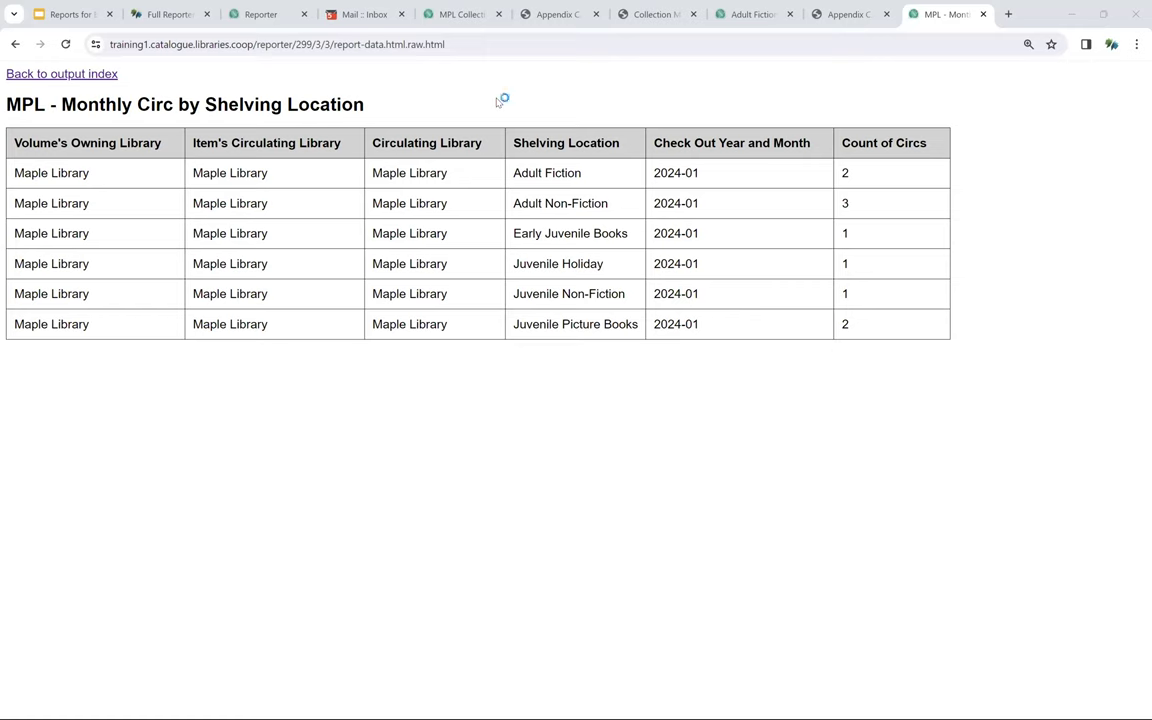
# Step: Review the Monthly Circulation by Shelving Location instructions in the Appendix C Report Definition Examples documentation
pyautogui.click(567, 14)
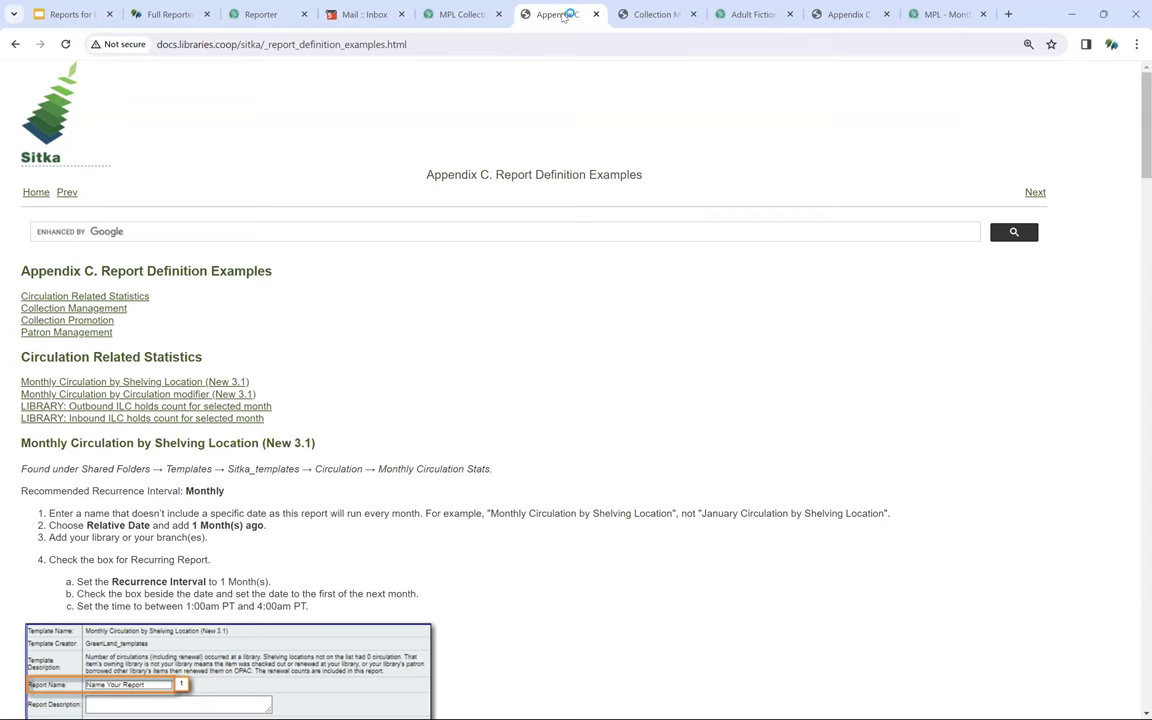
pyautogui.scroll(-2, 400, 400)
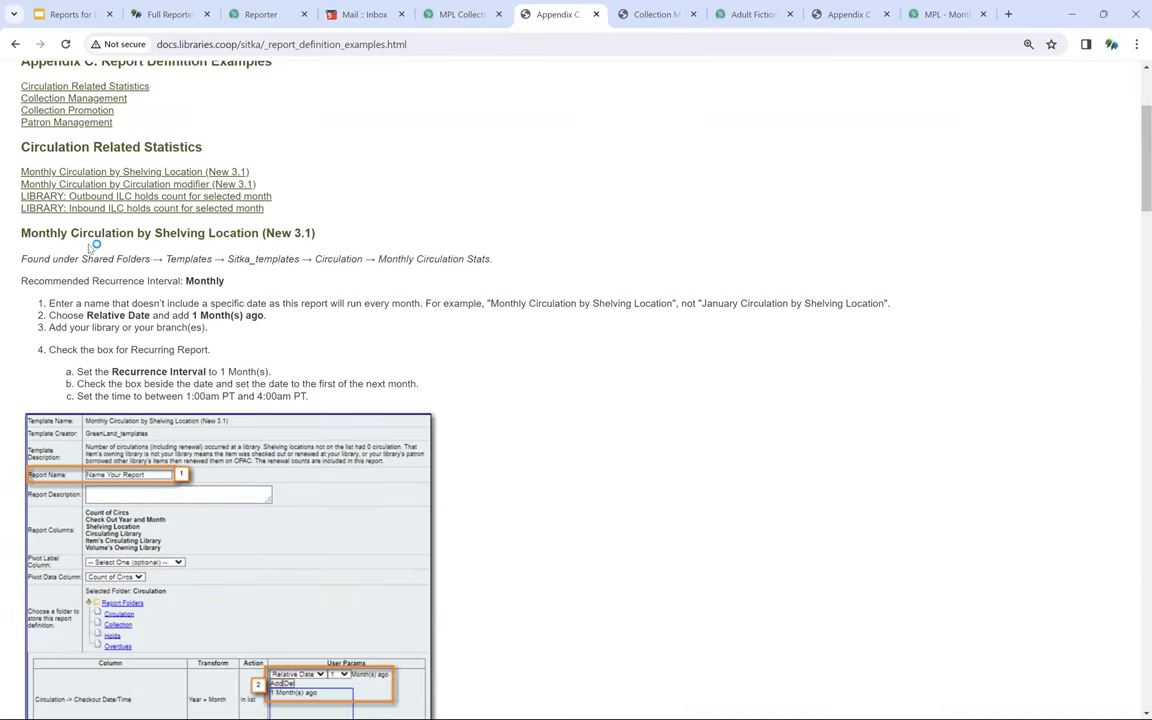
# Step: Enlarge the documentation page to 110% and examine the example definition for Monthly Circulation by Shelving Location, including its recurrence settings
pyautogui.click(1136, 44)
pyautogui.click(1099, 316)
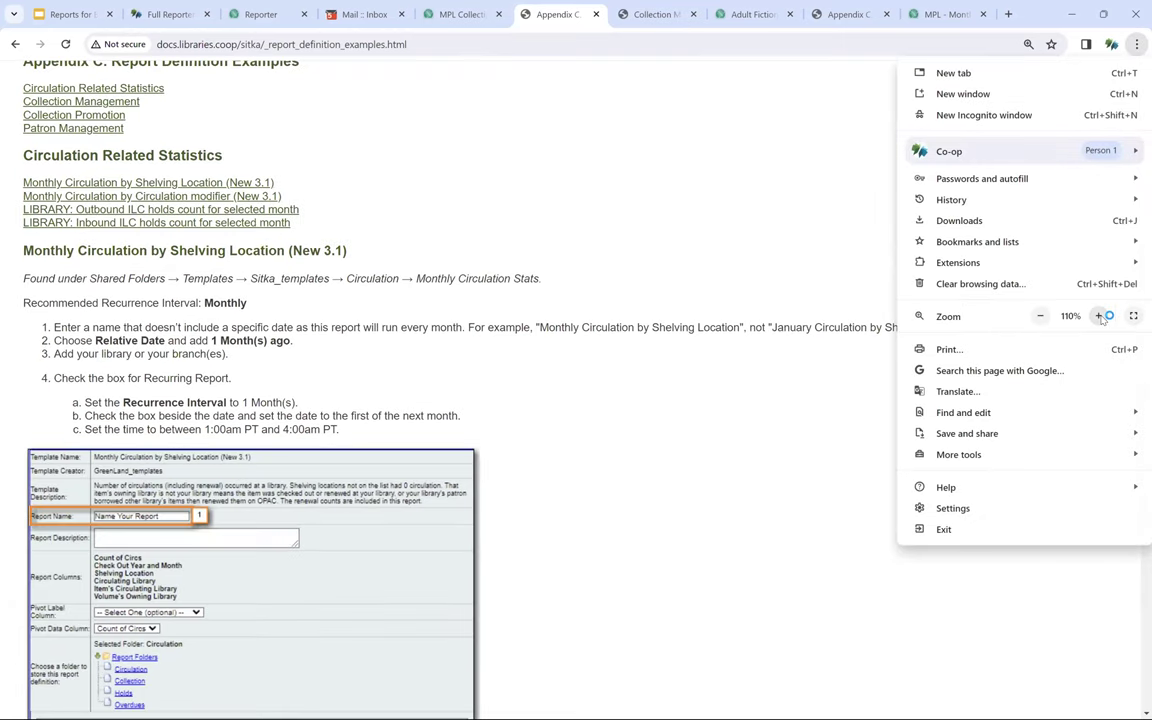
pyautogui.click(528, 290)
pyautogui.scroll(-2, 550, 240)
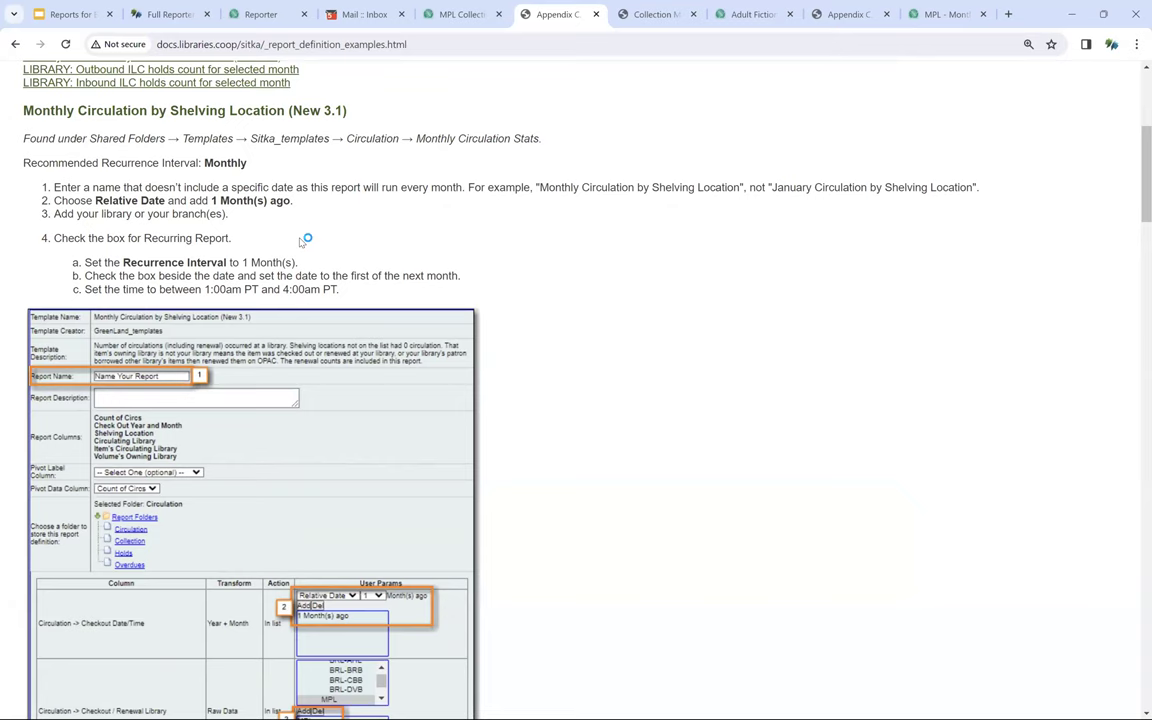
pyautogui.scroll(-1, 586, 318)
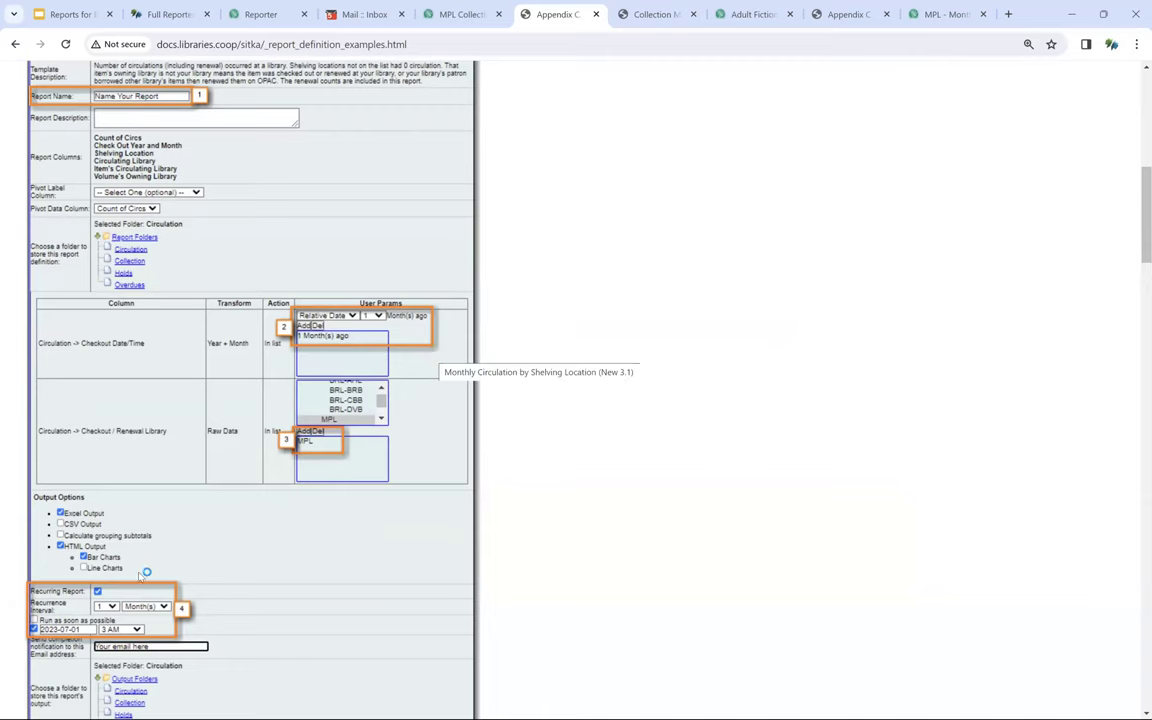
pyautogui.scroll(-1, 110, 515)
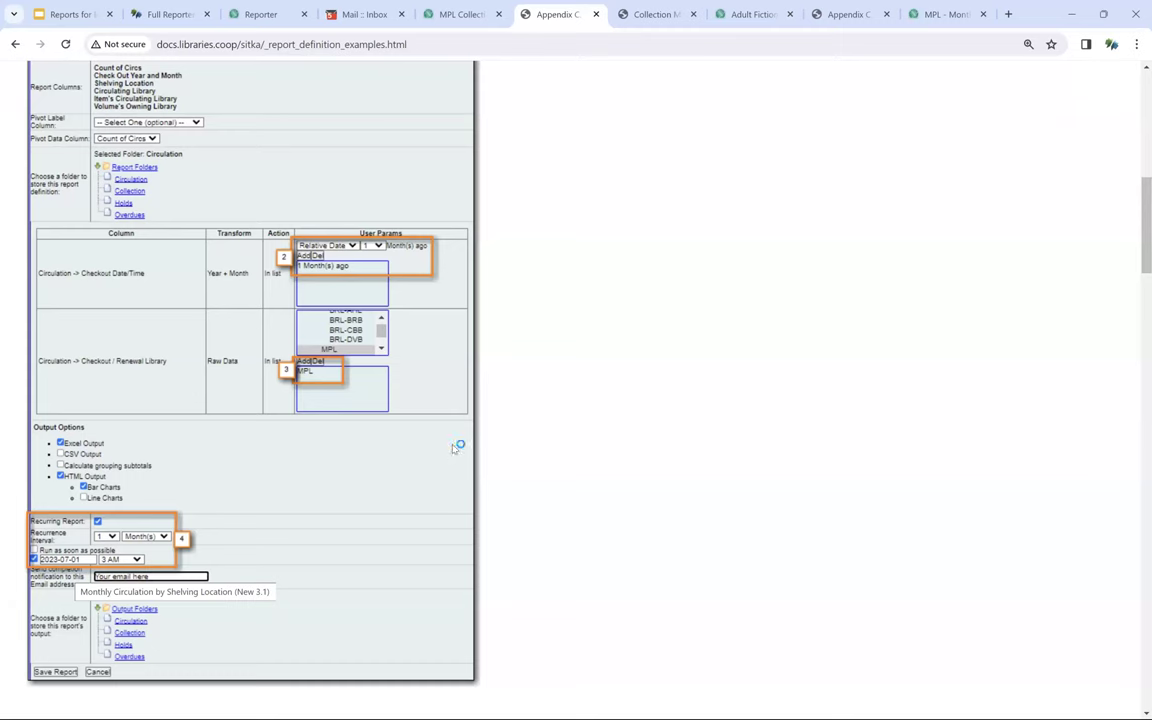
pyautogui.scroll(-3, 455, 447)
pyautogui.scroll(3, 455, 447)
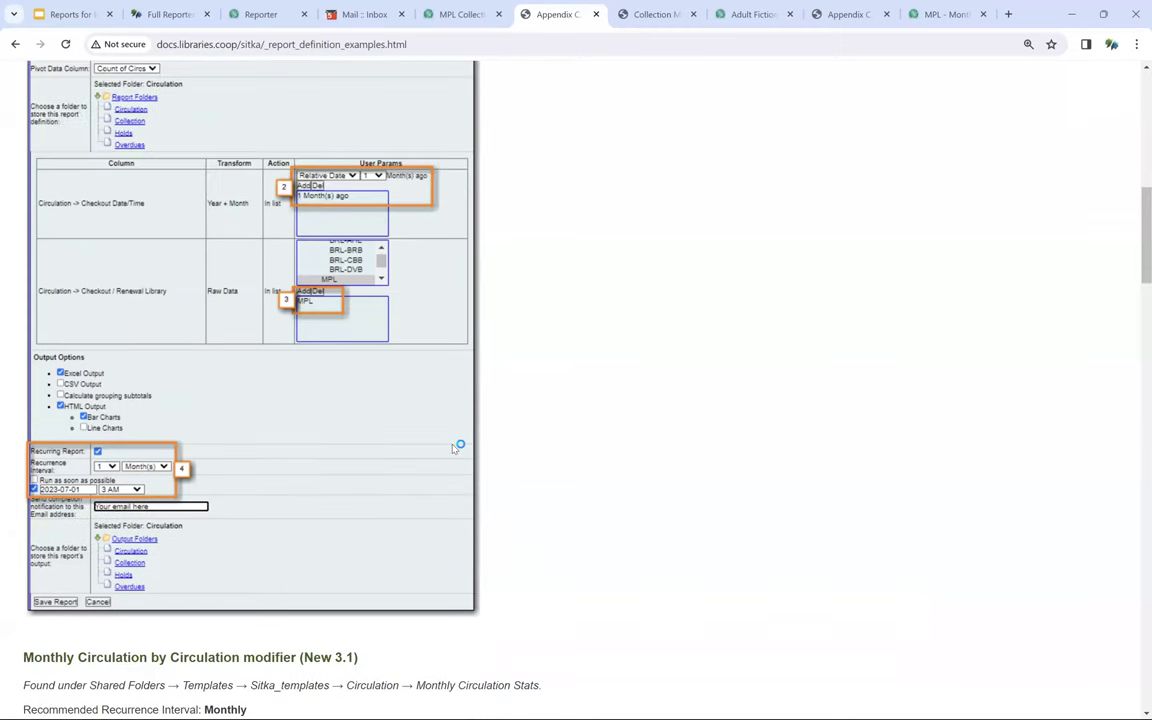
pyautogui.scroll(-1, 455, 447)
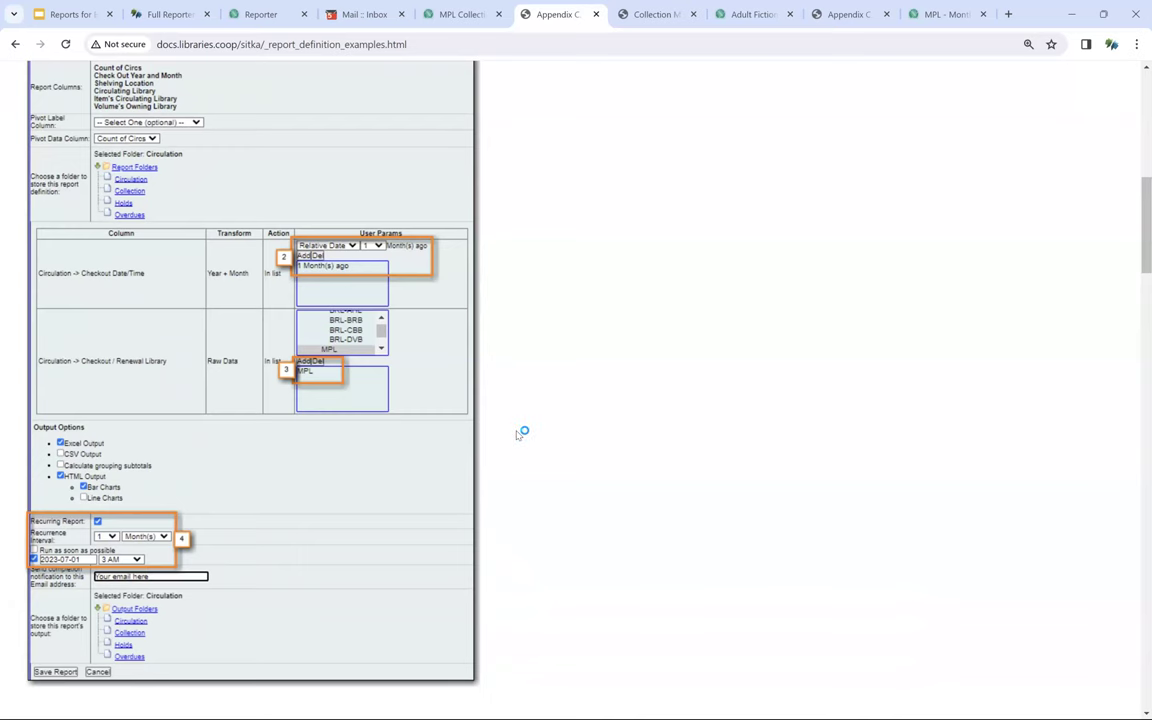
pyautogui.scroll(7, 519, 434)
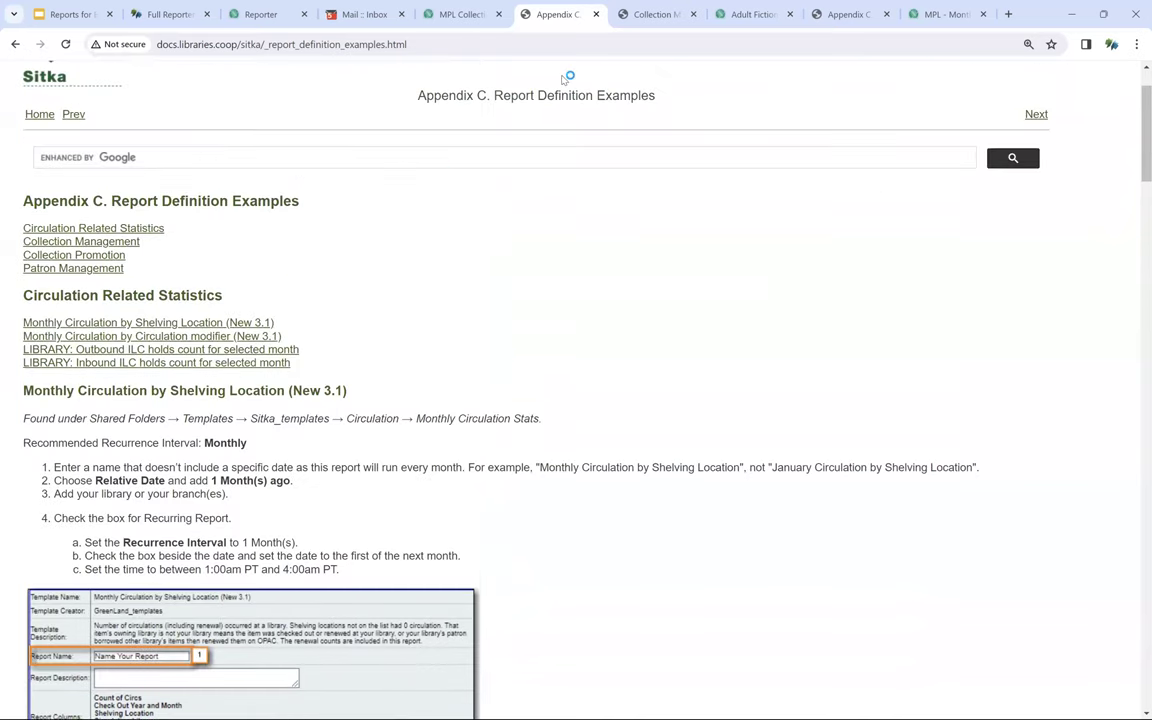
# Step: Review the Title & Item Count by Shelving Location and Circulation Modifier example and the example list on the Collection Management documentation page
pyautogui.click(655, 14)
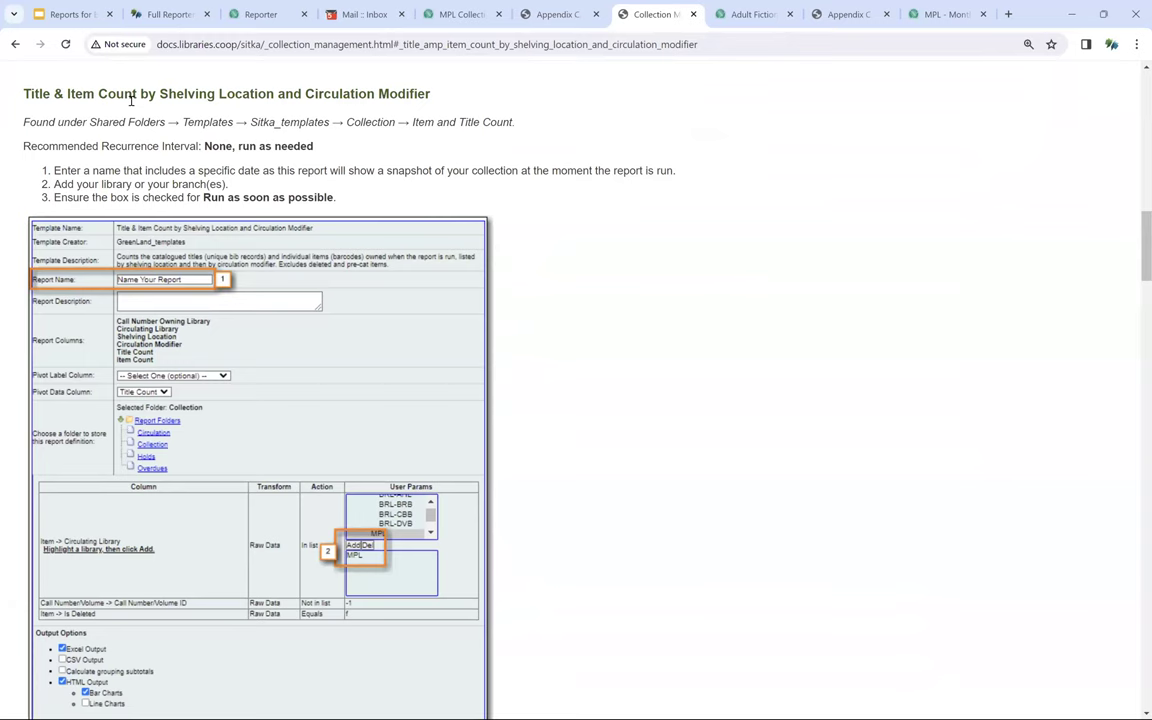
pyautogui.scroll(-1, 522, 273)
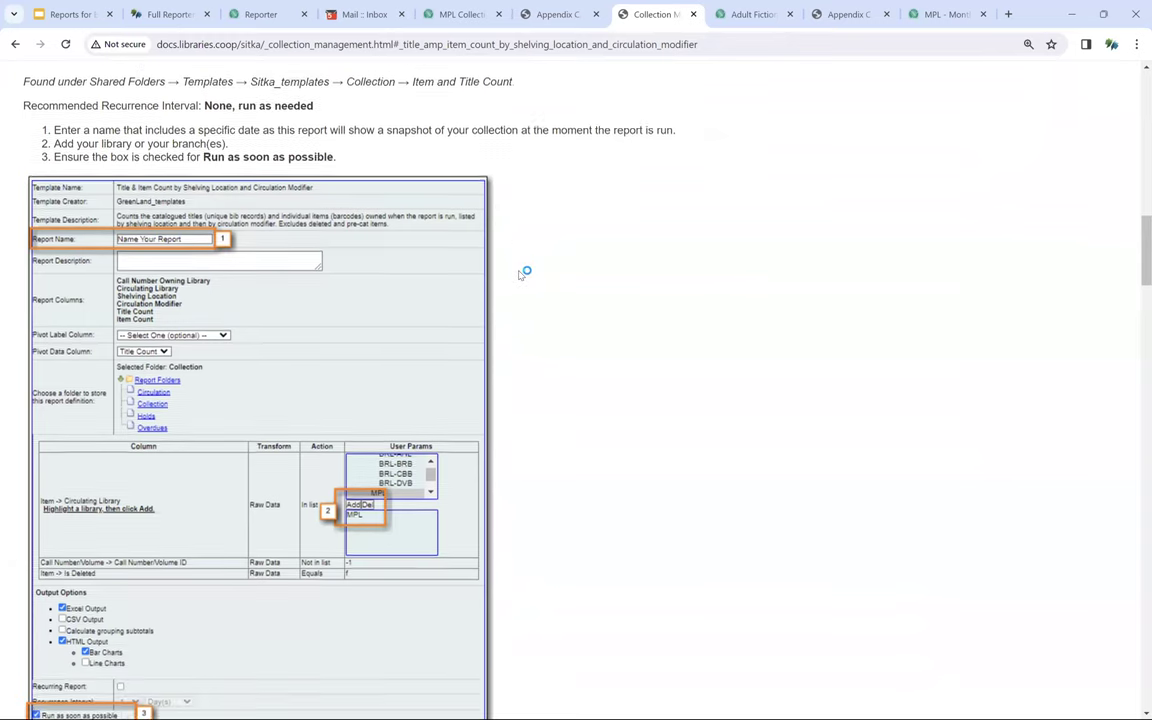
pyautogui.scroll(-1, 522, 273)
pyautogui.scroll(3, 520, 273)
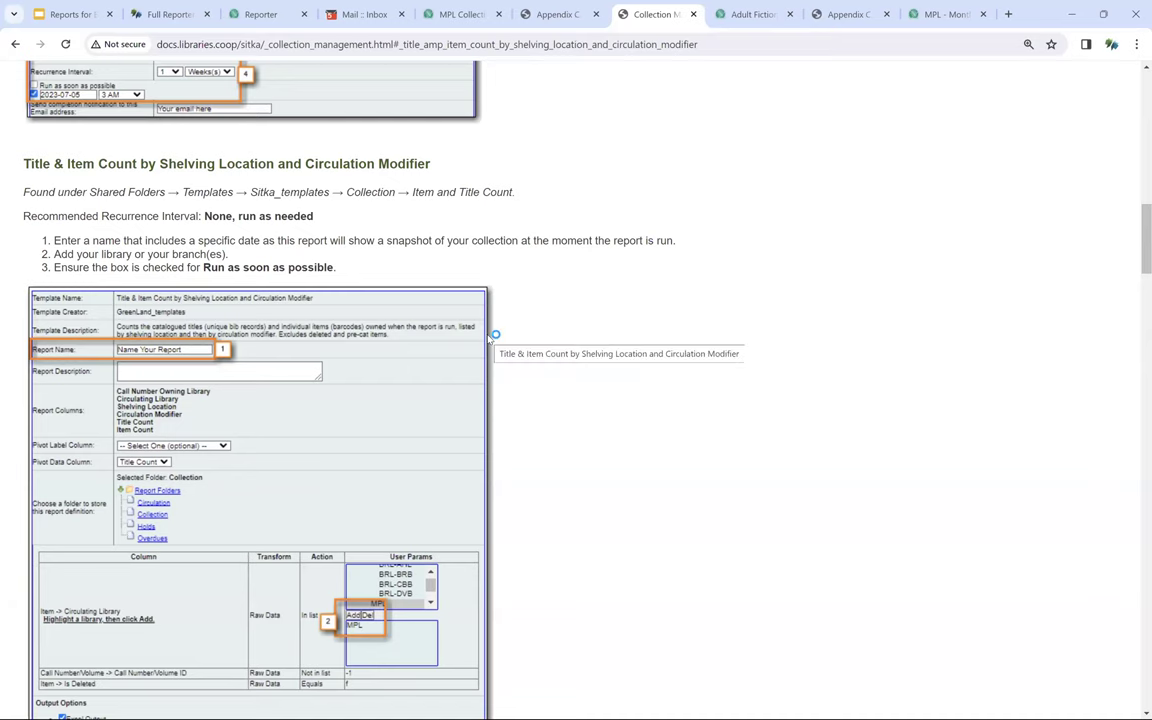
pyautogui.scroll(15, 488, 339)
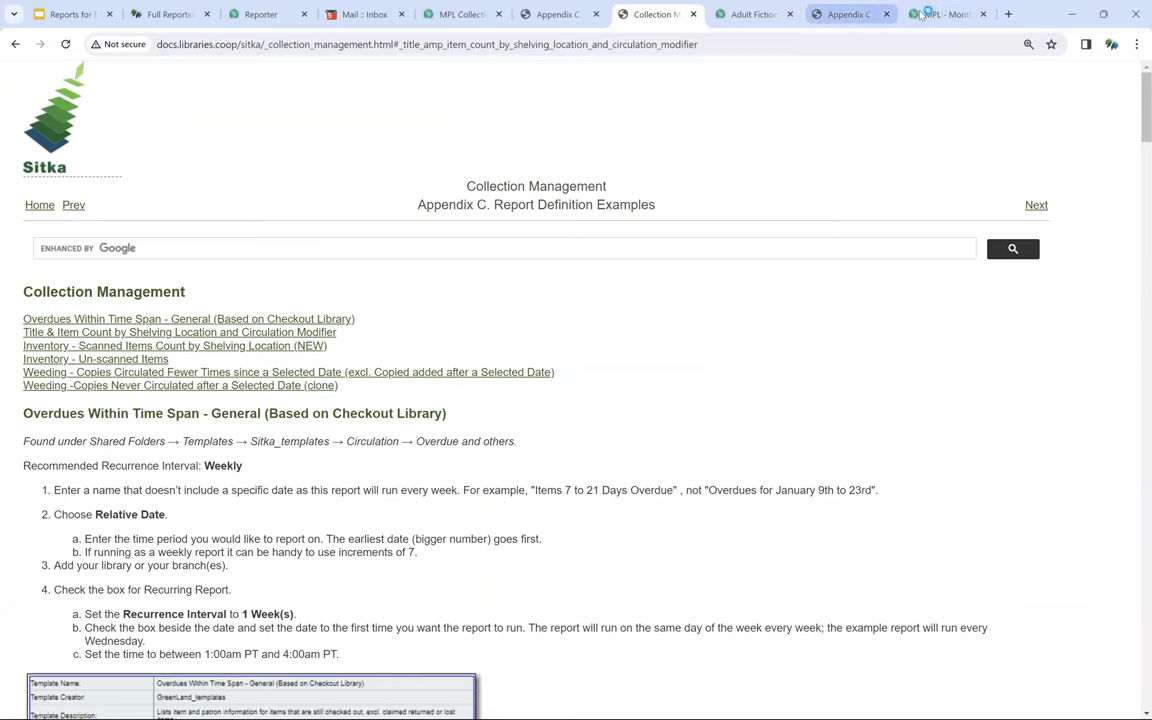
# Step: Open the Patron Management examples from the Appendix C documentation and review the Monthly Patron Registration instructions
pyautogui.click(850, 14)
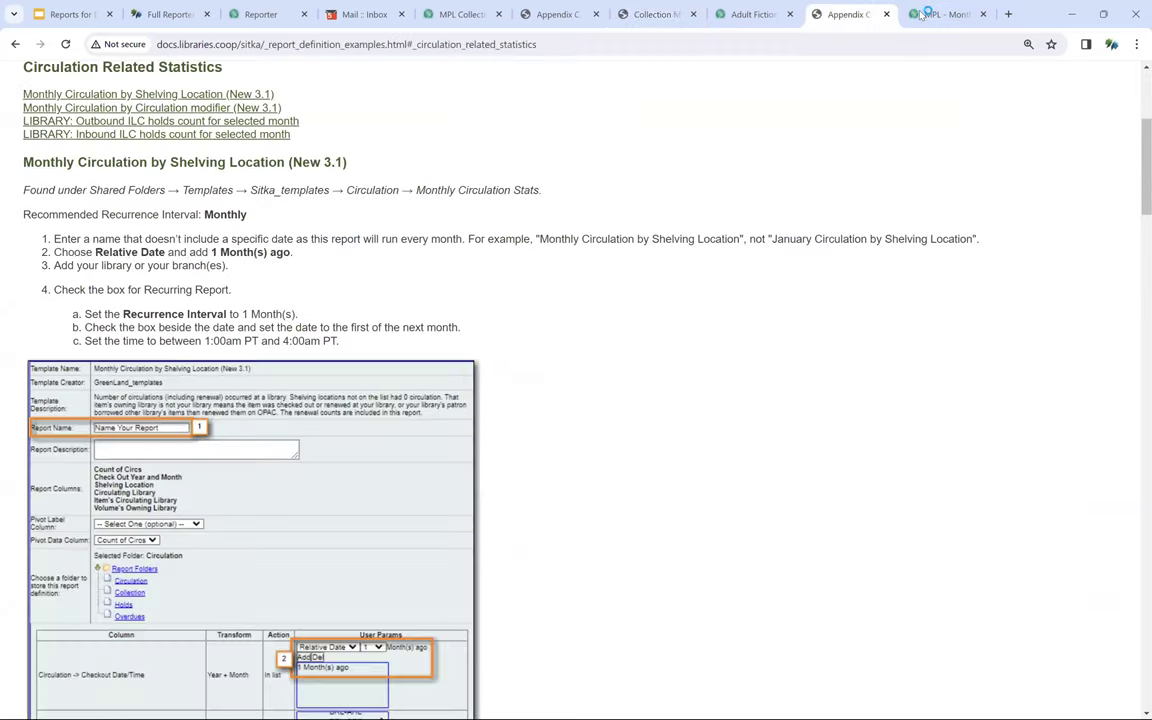
pyautogui.scroll(3, 627, 314)
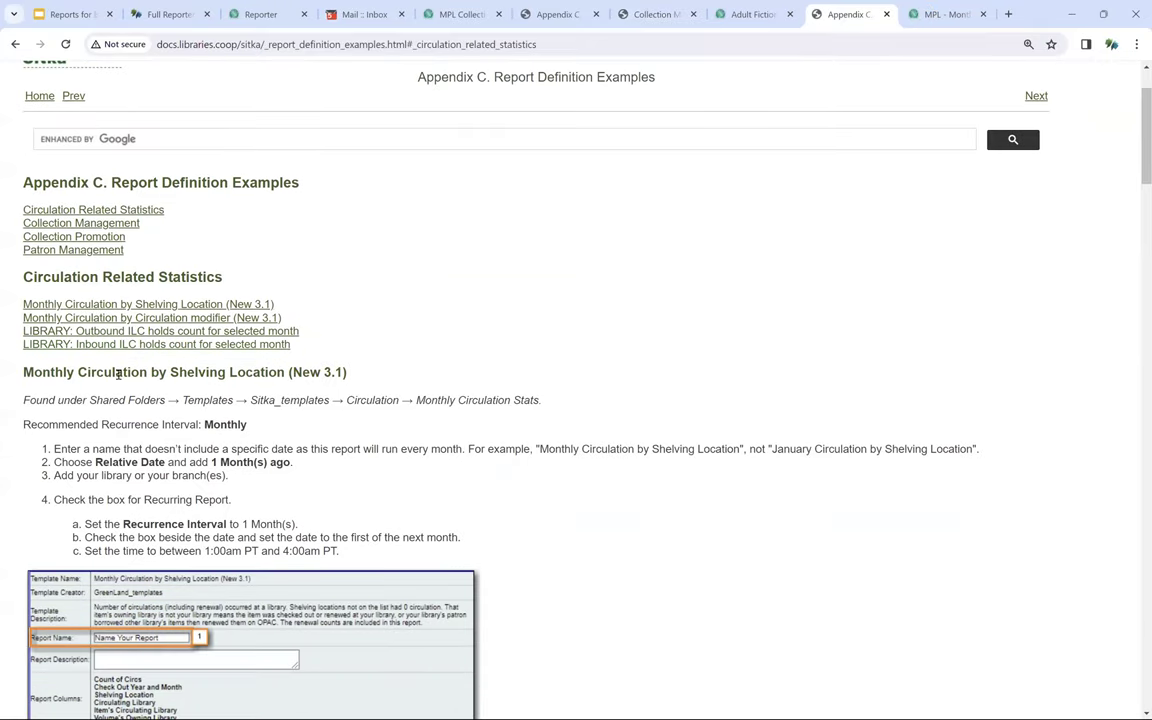
pyautogui.click(119, 248)
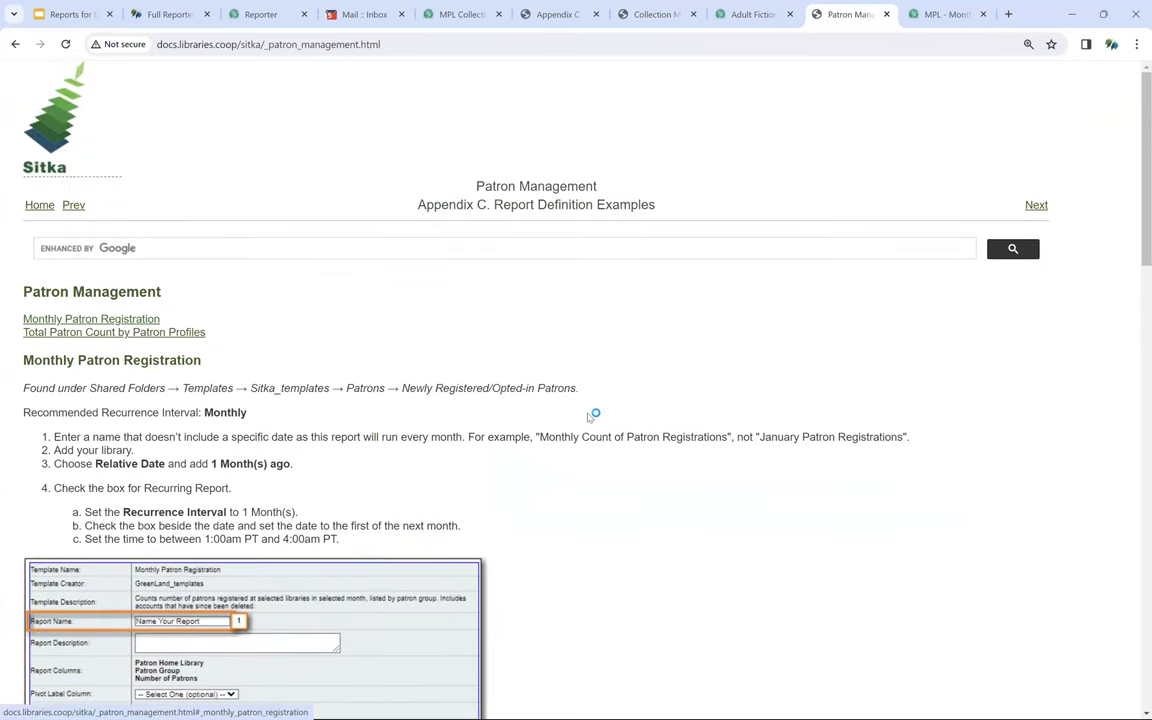
pyautogui.scroll(-5, 590, 415)
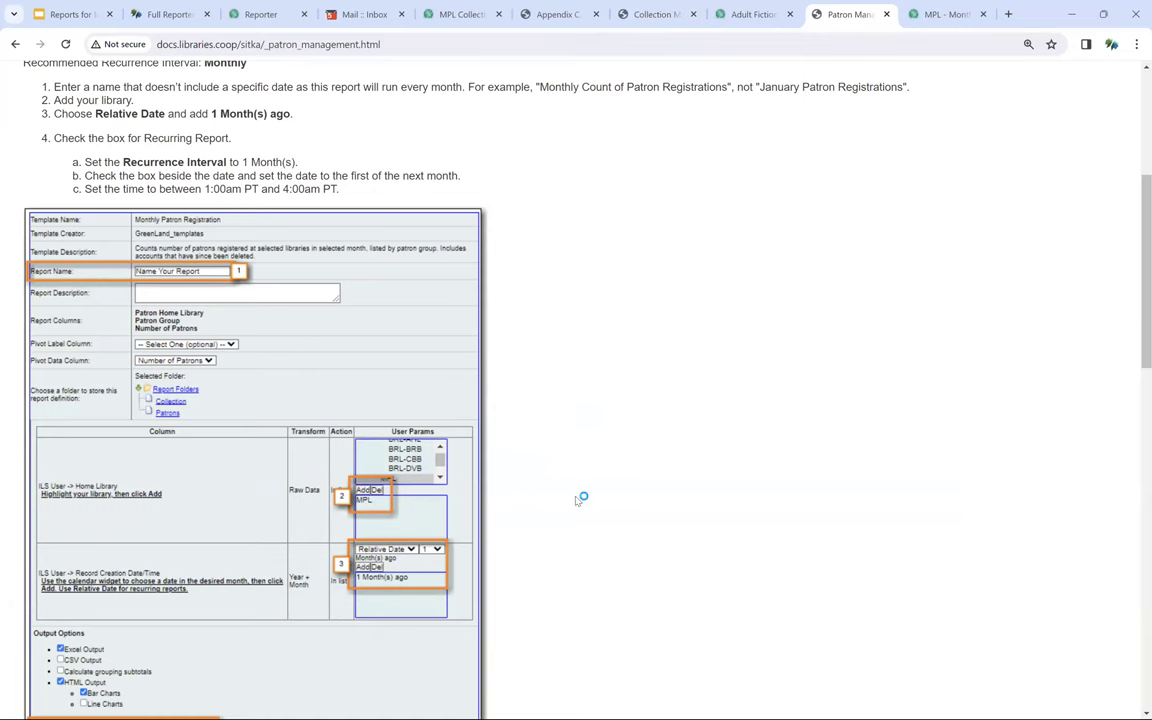
pyautogui.scroll(3, 577, 500)
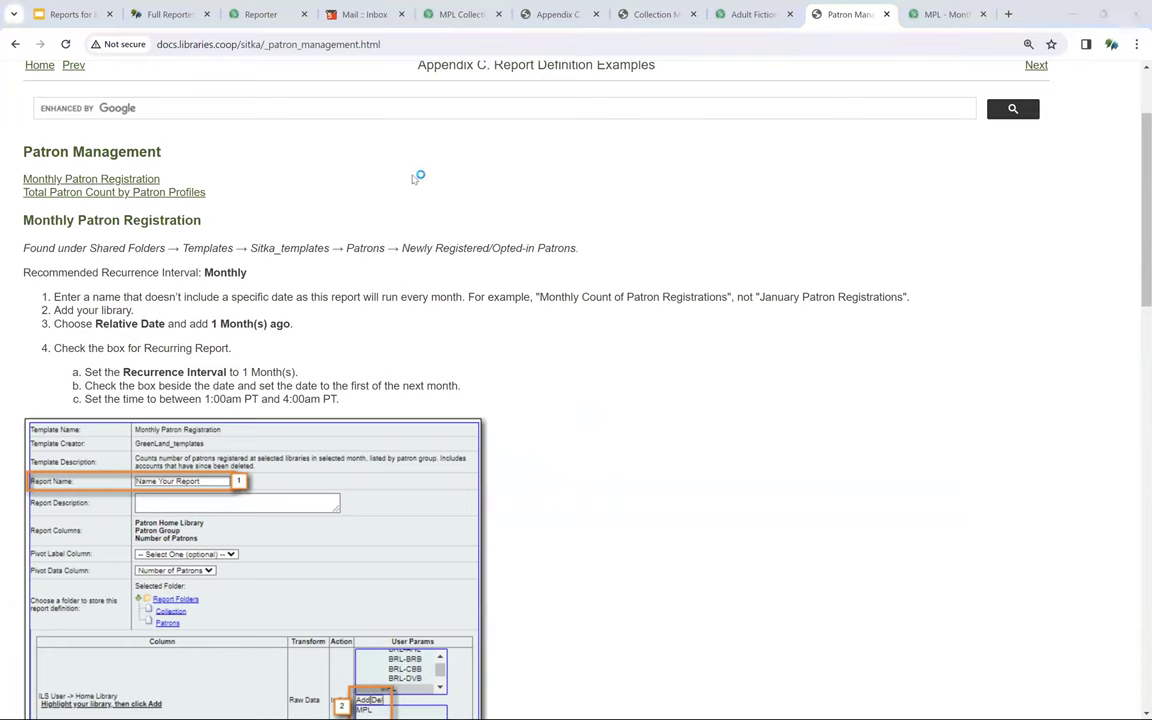
# Step: Switch to Reporter and view the definition of Adult Fiction Using juvenile-collection in the personal Collection reports folder
pyautogui.moveTo(259, 19)
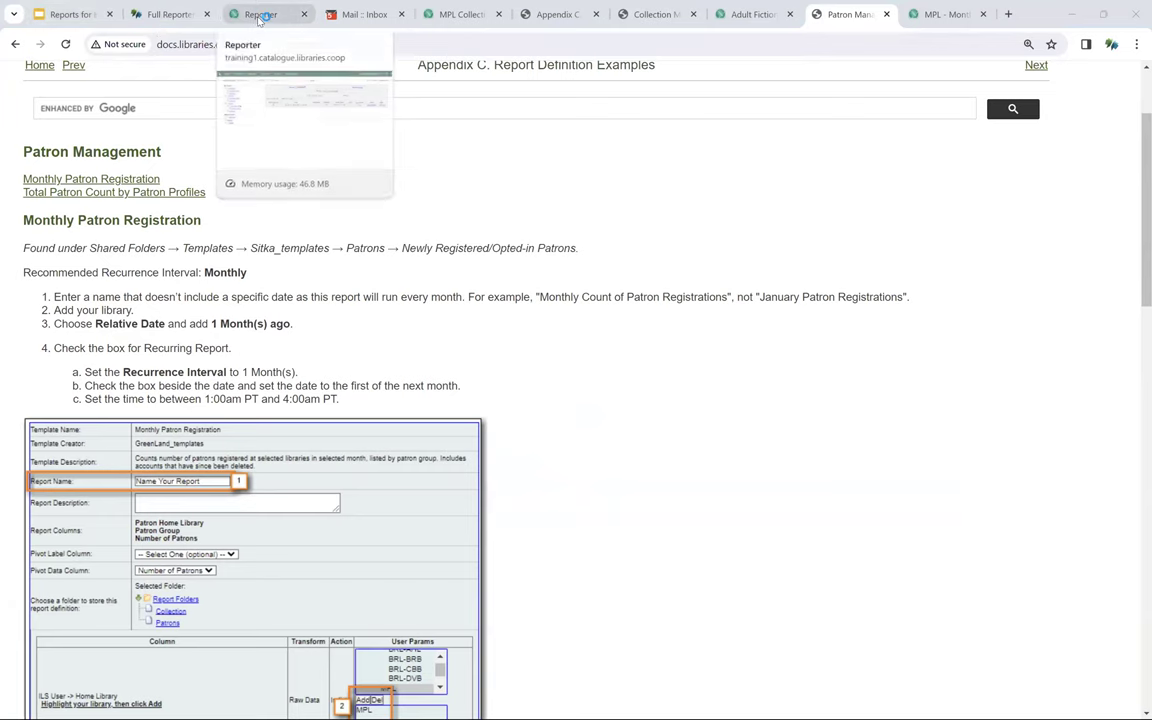
pyautogui.click(259, 16)
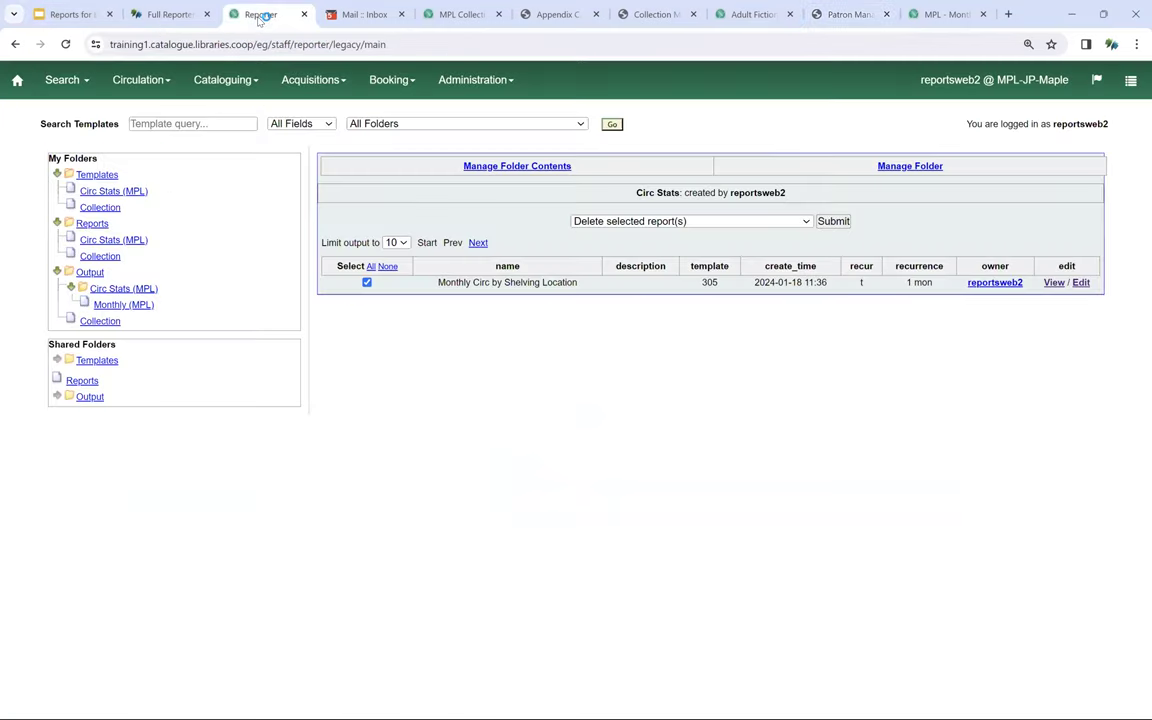
pyautogui.click(110, 258)
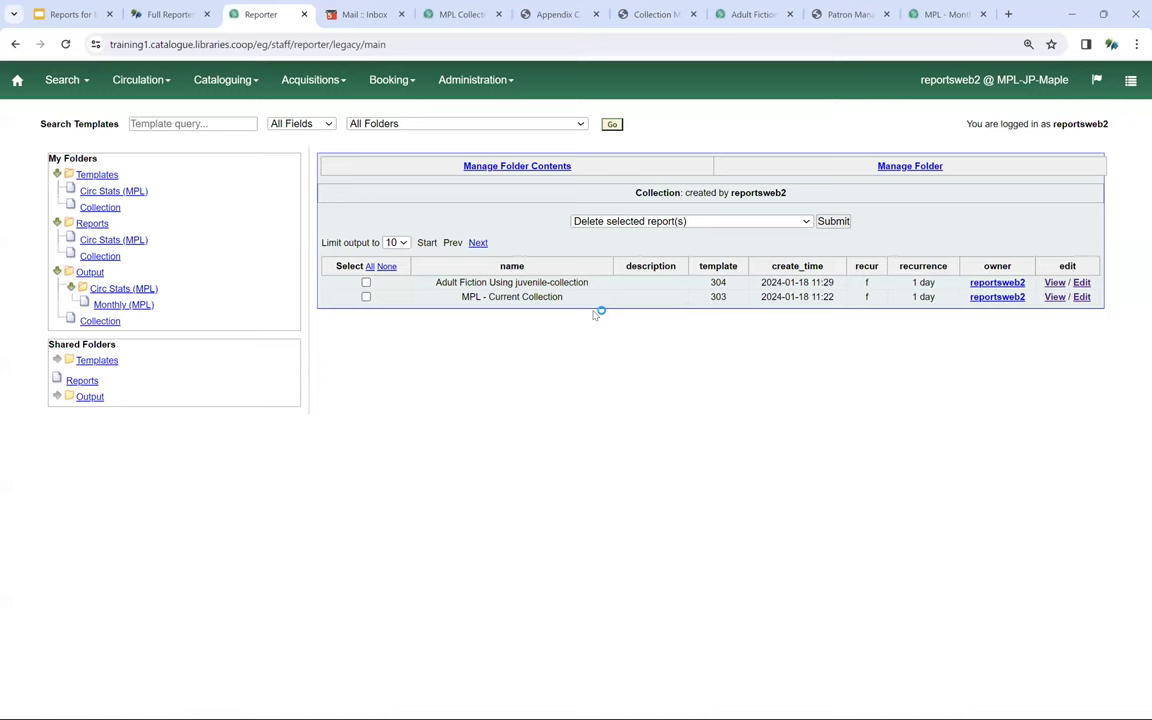
pyautogui.click(1055, 283)
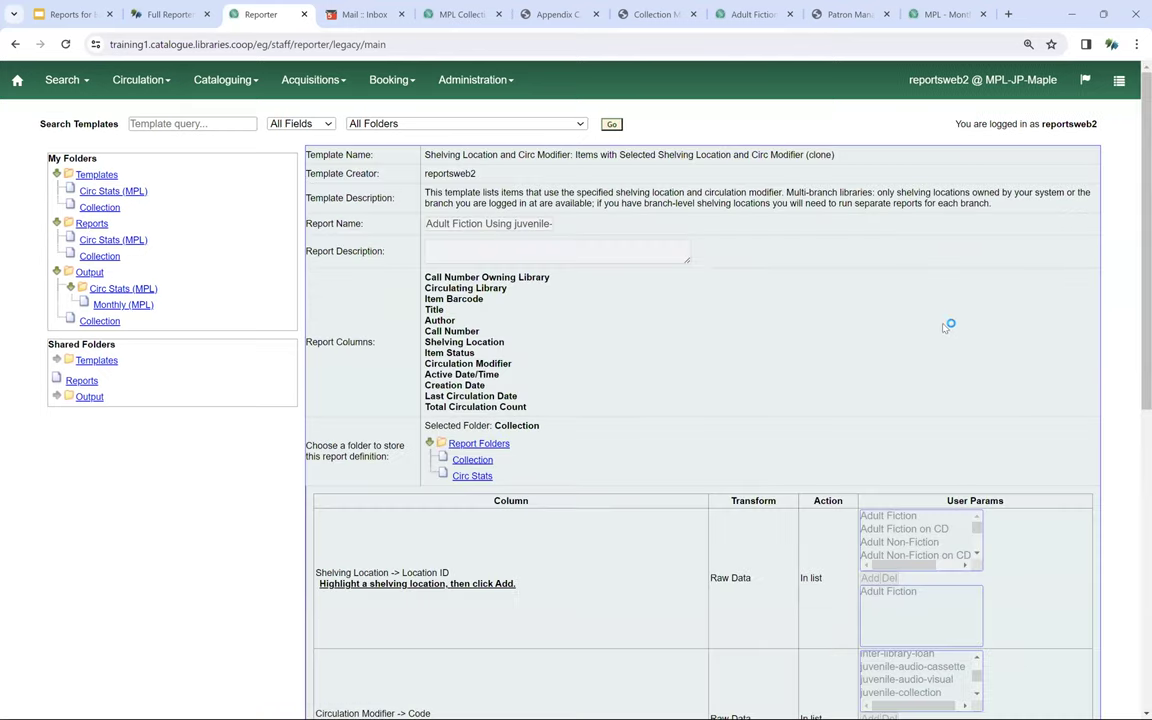
pyautogui.scroll(-1, 870, 355)
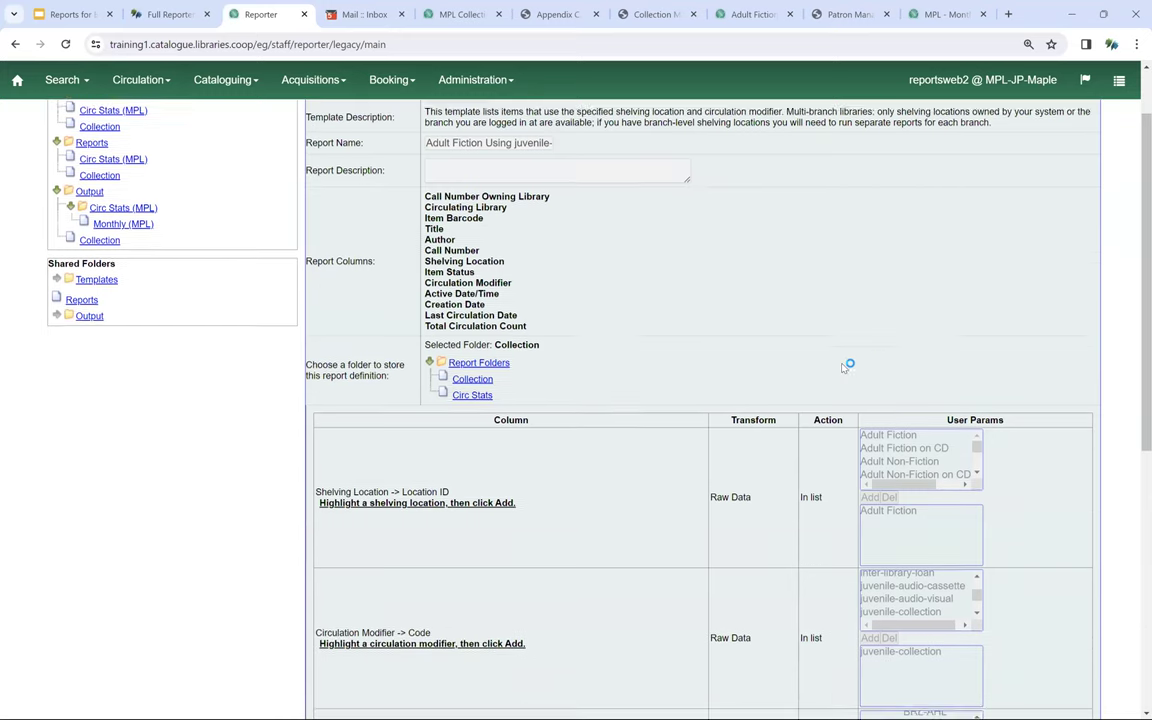
pyautogui.scroll(-1, 845, 366)
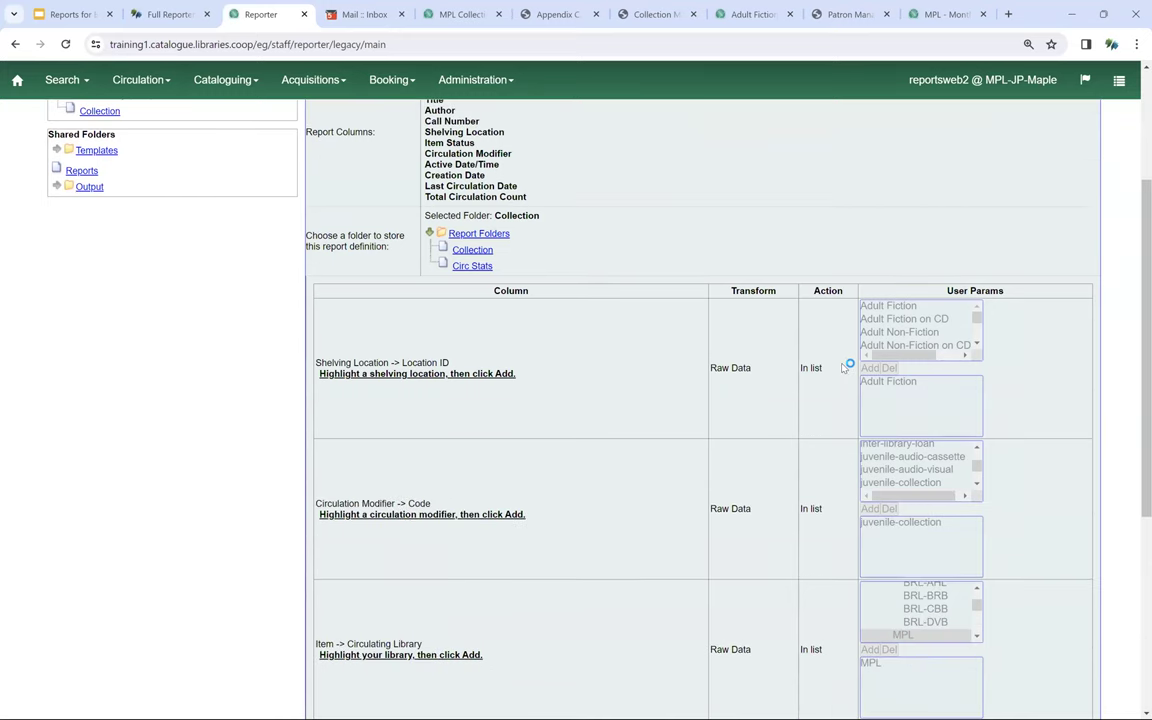
pyautogui.scroll(-1, 758, 365)
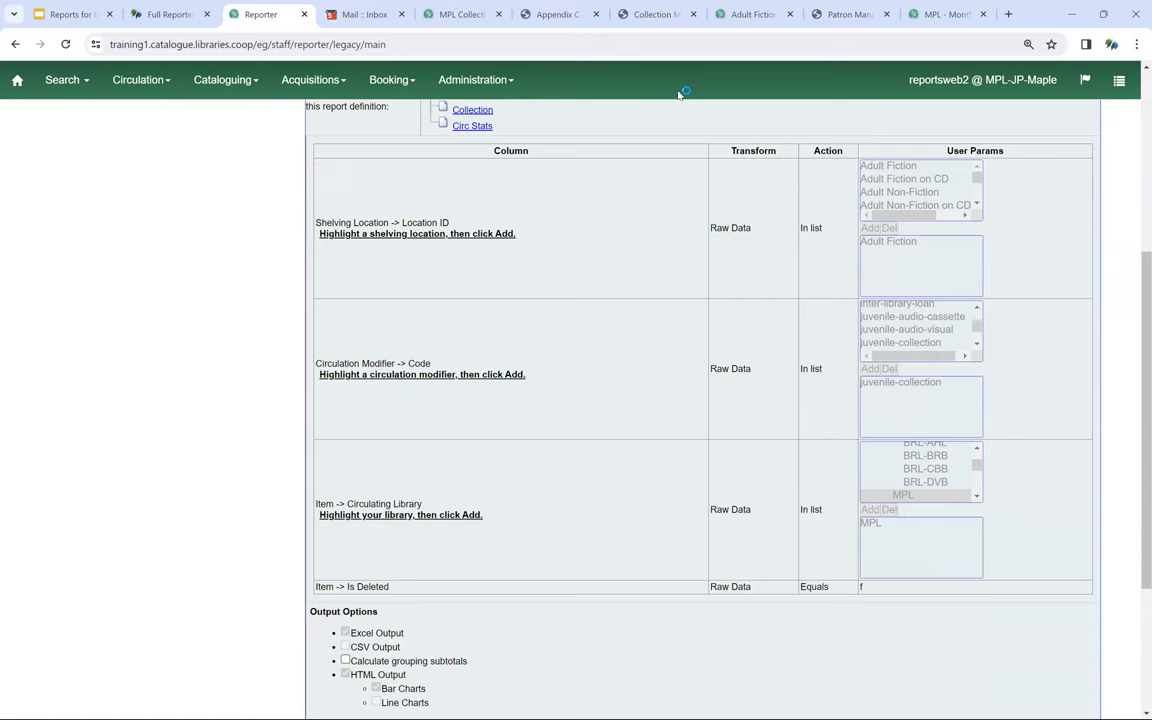
pyautogui.scroll(3, 357, 234)
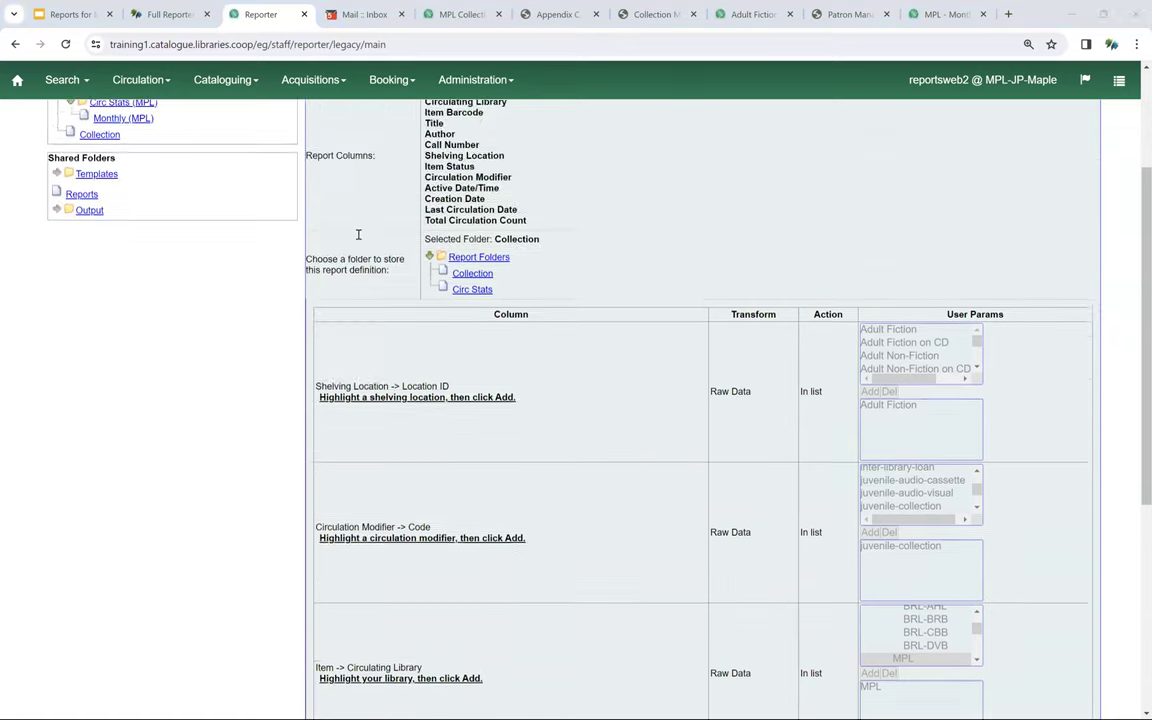
pyautogui.scroll(3, 617, 303)
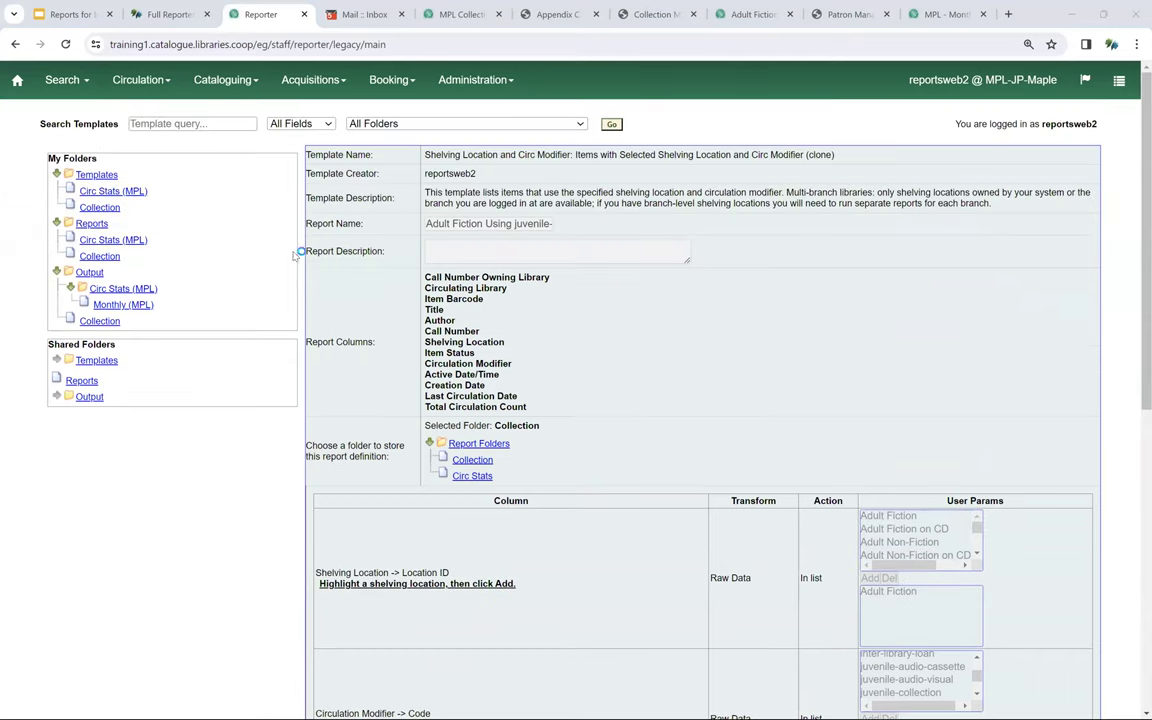
pyautogui.scroll(-8, 753, 360)
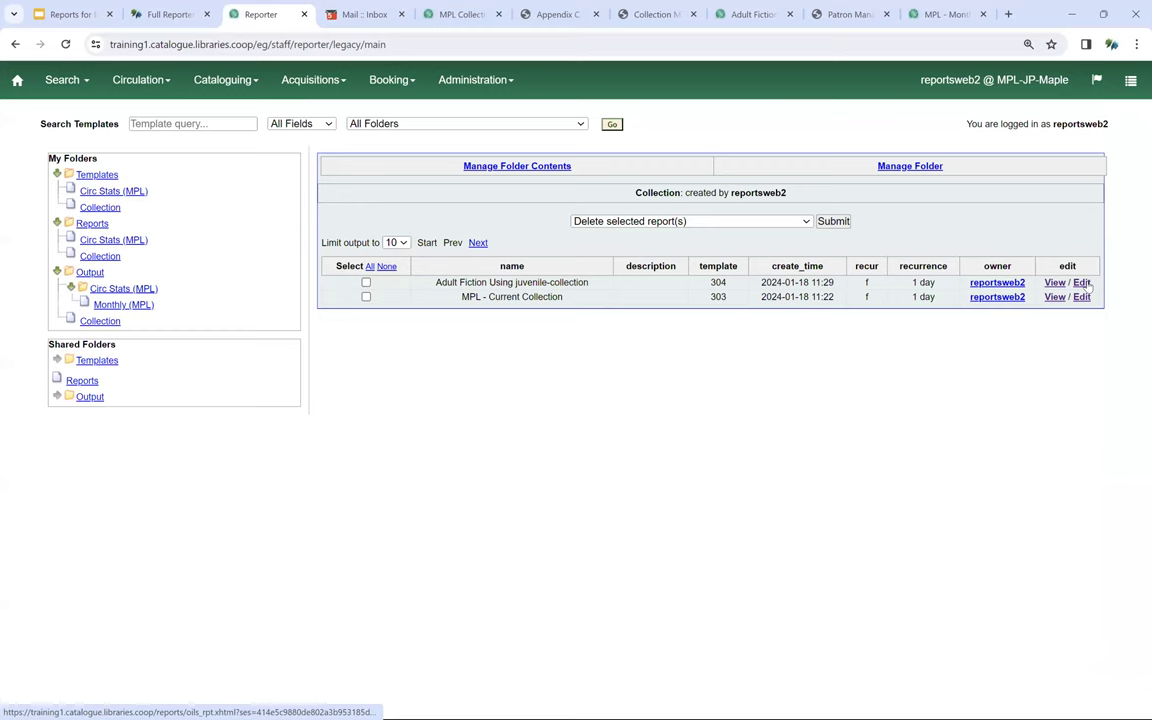
# Step: Edit the Adult Fiction Using juvenile-collection report and change its name to Adult Non Fiction Using juvenile-collection
pyautogui.click(1082, 283)
pyautogui.scroll(-1, 850, 275)
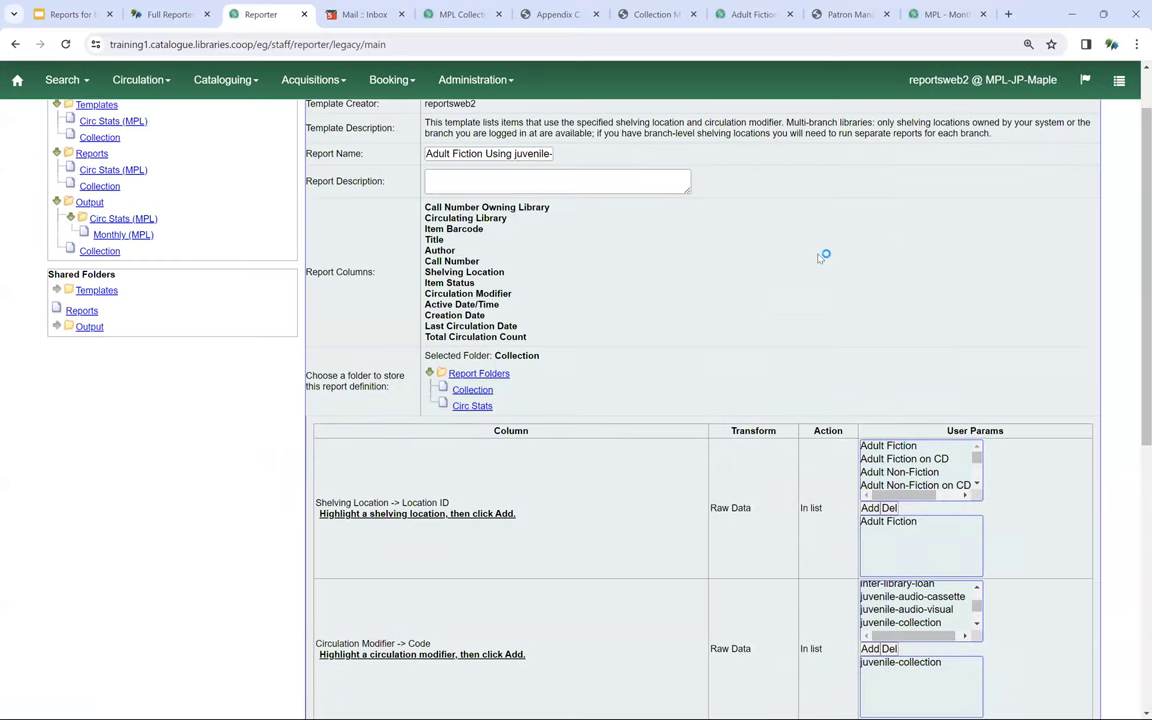
pyautogui.click(452, 153)
pyautogui.write('Non')
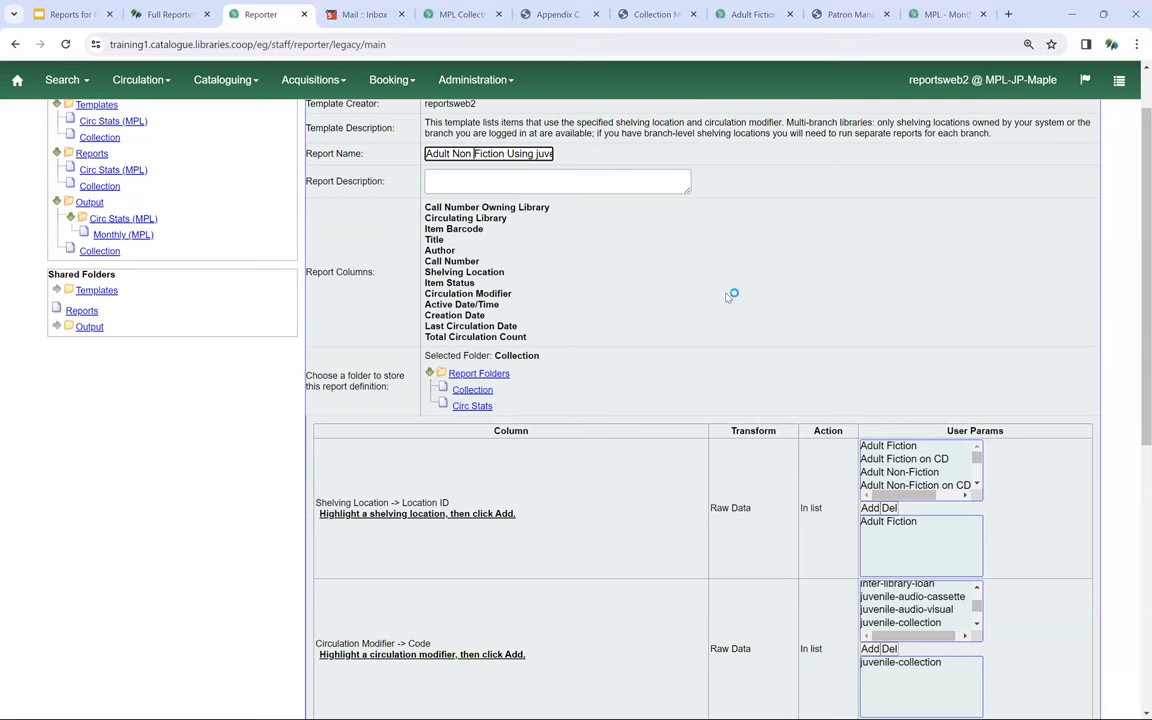
# Step: Replace Adult Fiction with Adult Non-Fiction in the report's shelving location filter
pyautogui.click(888, 522)
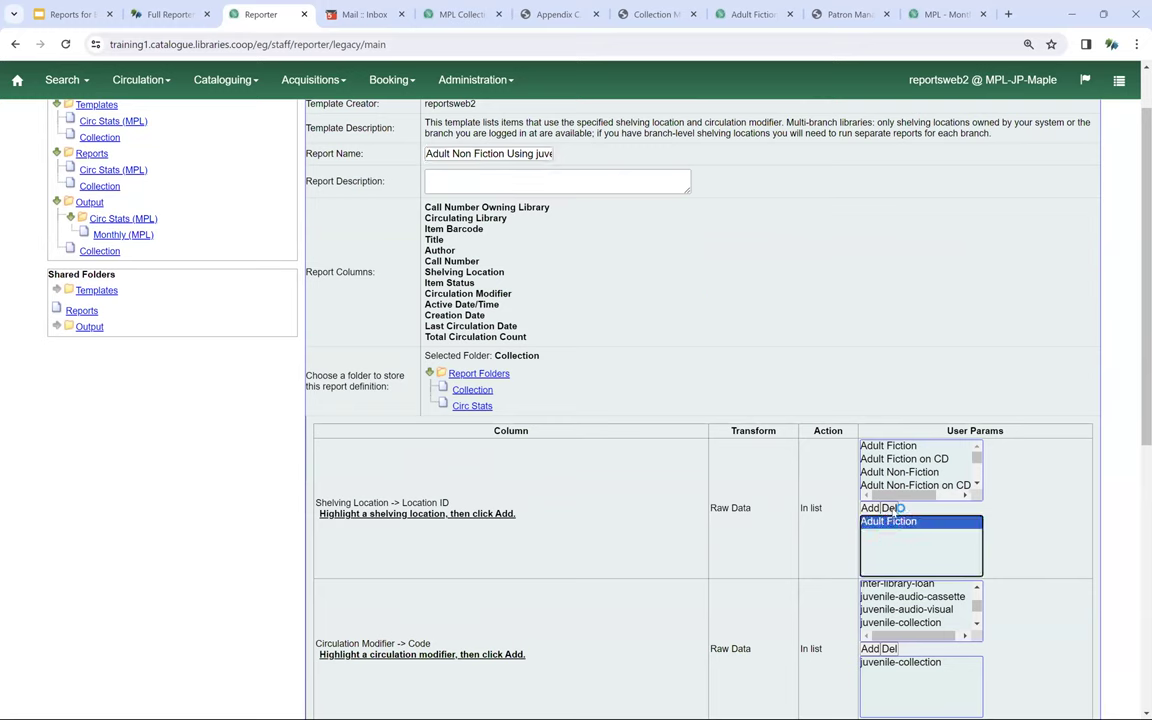
pyautogui.click(889, 508)
pyautogui.click(918, 461)
pyautogui.click(915, 472)
pyautogui.click(869, 508)
# Step: Save the edited definition as a new report and dismiss the confirmation message
pyautogui.scroll(-4, 827, 432)
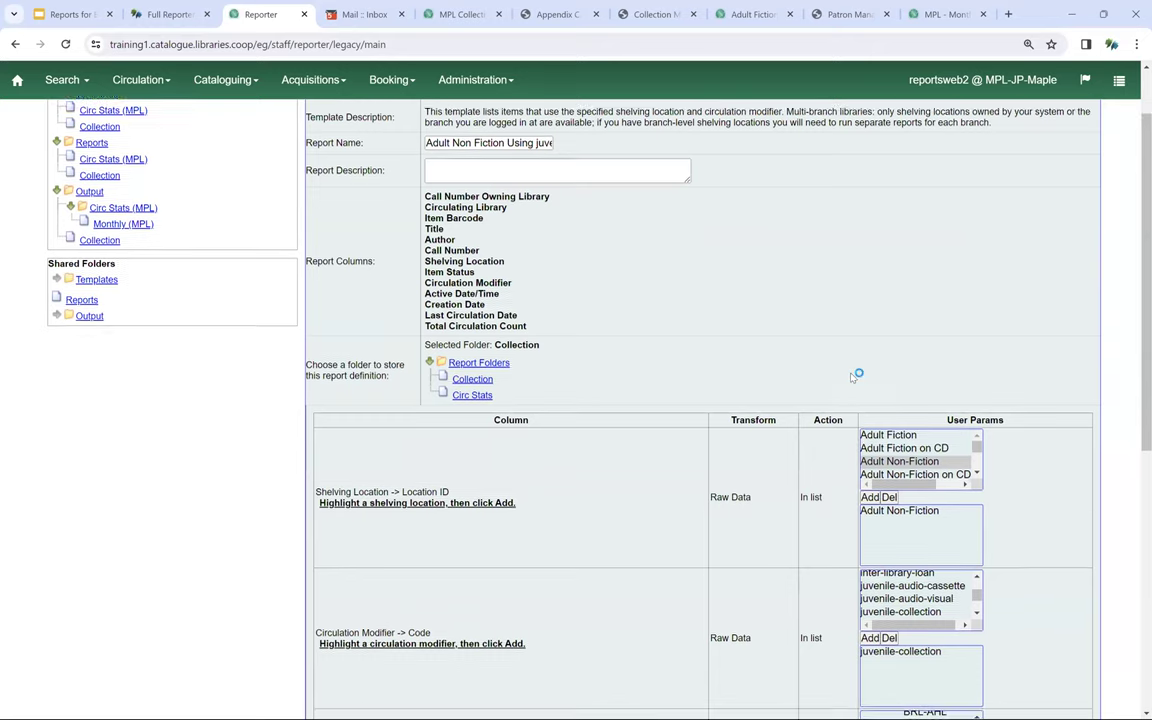
pyautogui.scroll(-1, 815, 370)
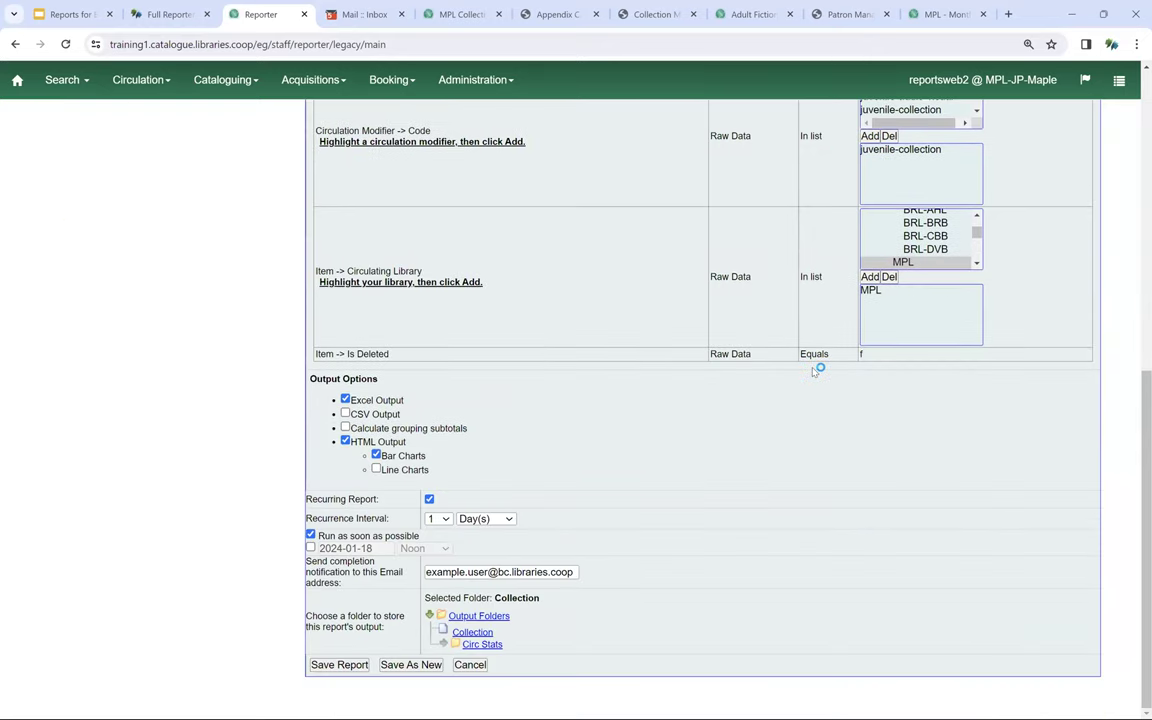
pyautogui.click(424, 664)
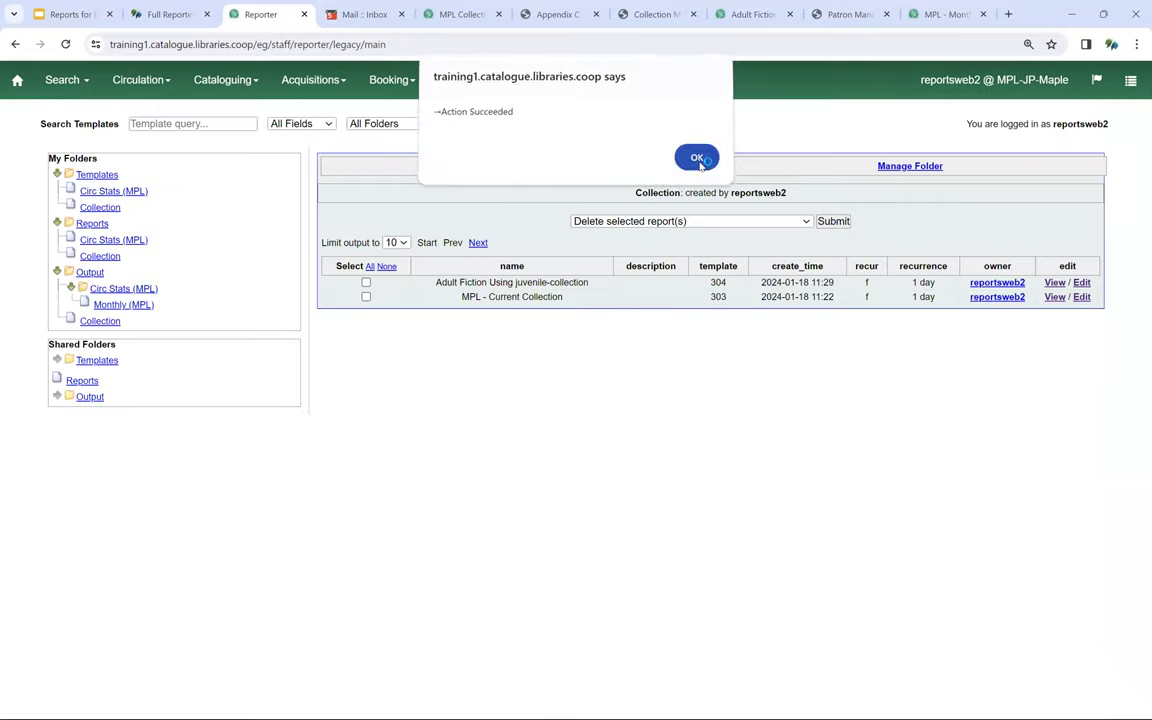
pyautogui.click(697, 158)
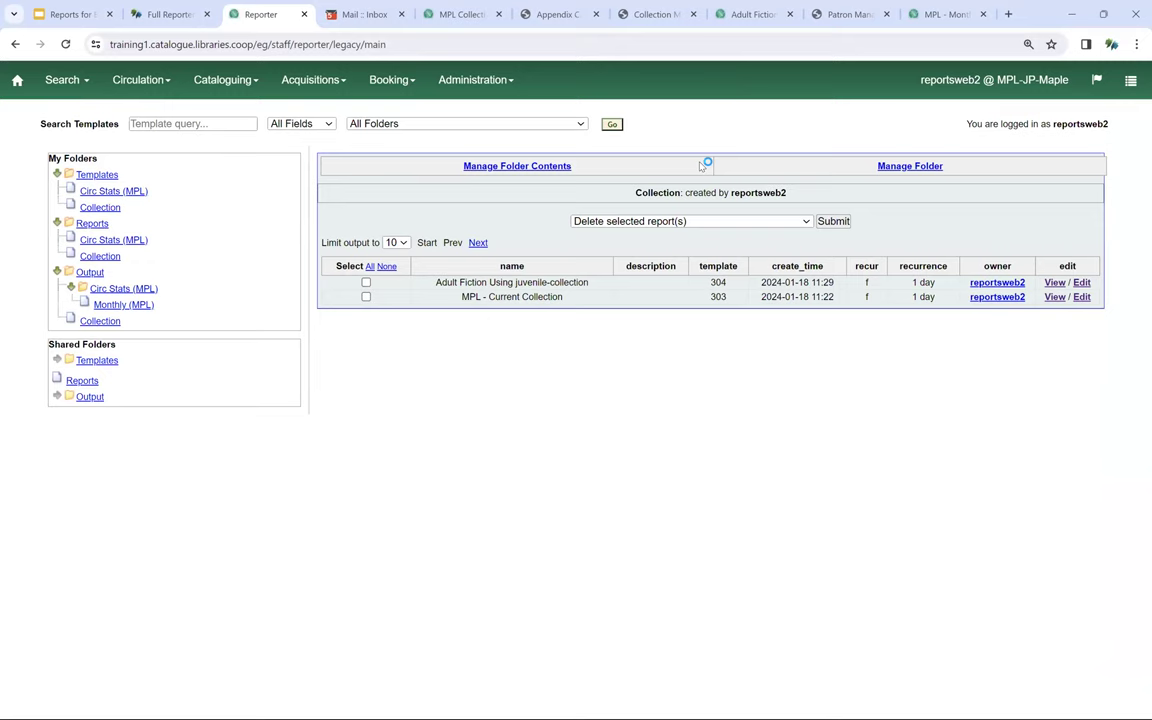
# Step: Open the Monthly Circ by Shelving Location report from the personal Circ Stats reports folder for editing
pyautogui.click(110, 241)
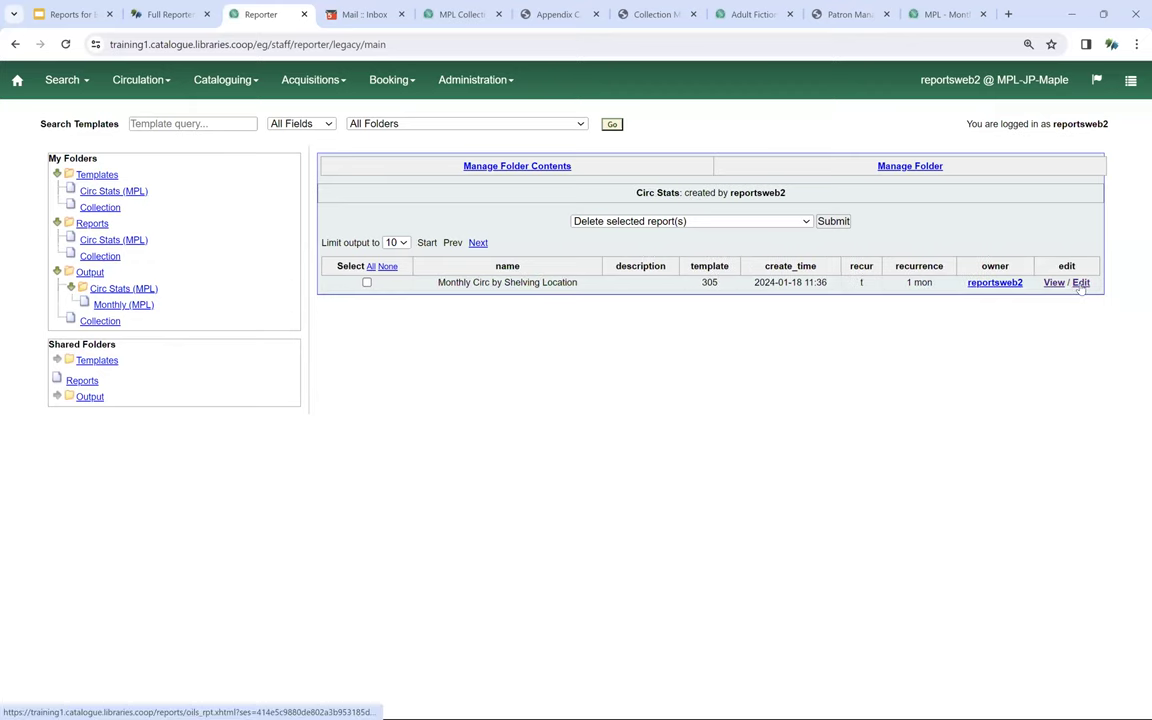
pyautogui.click(1081, 283)
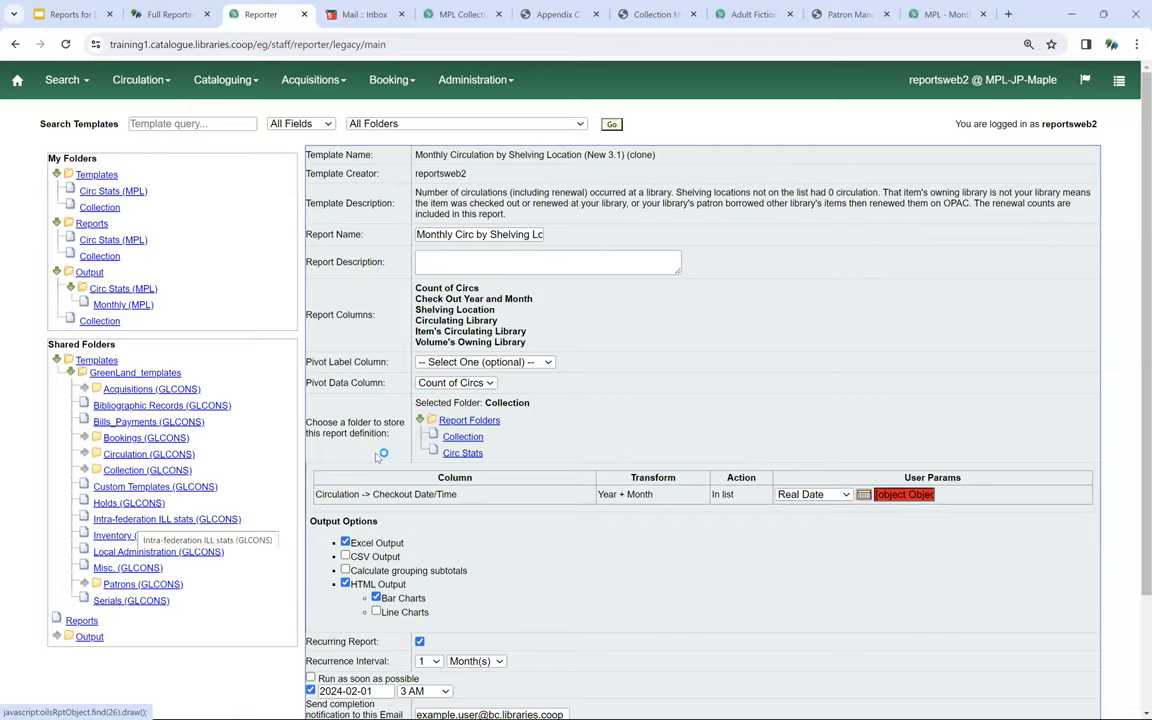
# Step: Open the shared Intra-federation ILL stats template folder under GreenLand_templates and list all of its templates
pyautogui.click(131, 521)
pyautogui.click(396, 213)
pyautogui.click(392, 277)
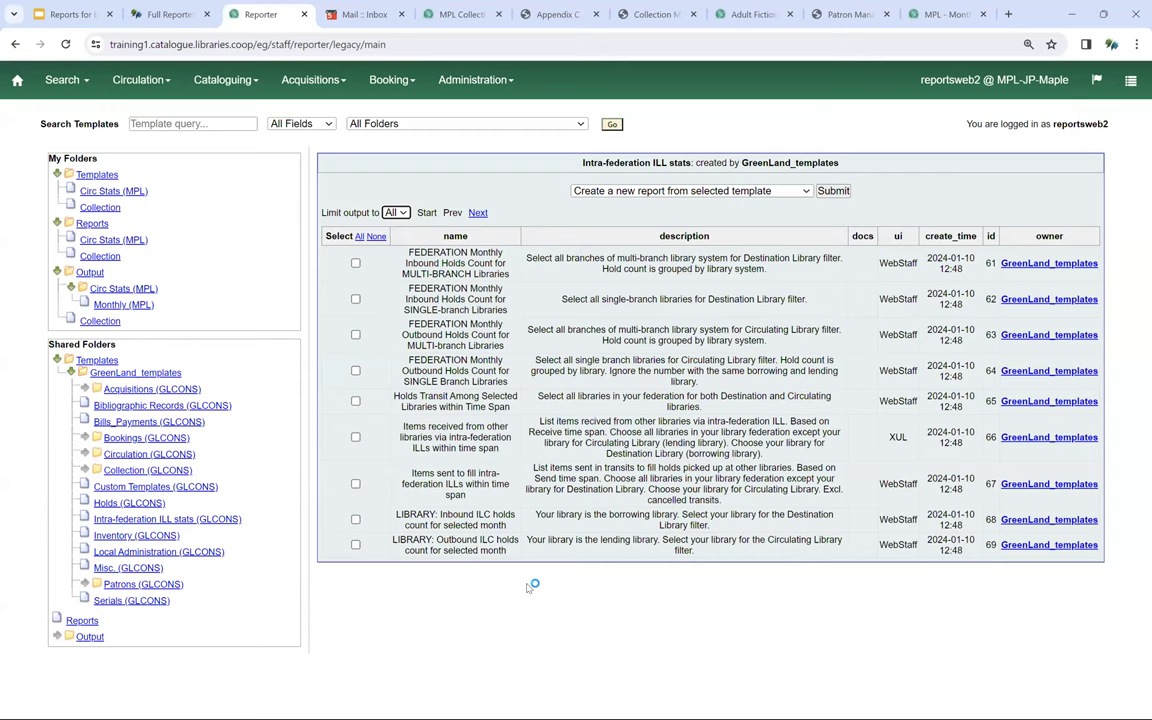
# Step: Return to the Appendix C documentation and open the example for LIBRARY: Outbound ILC holds count for selected month
pyautogui.click(860, 14)
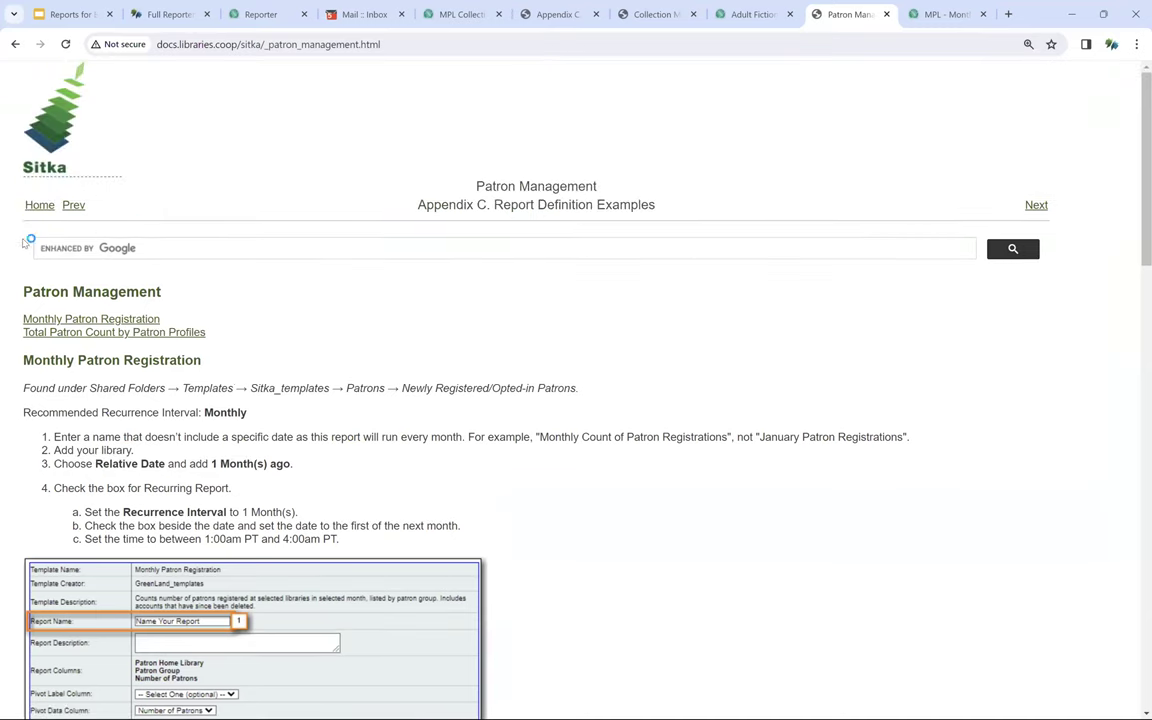
pyautogui.click(74, 205)
pyautogui.click(75, 207)
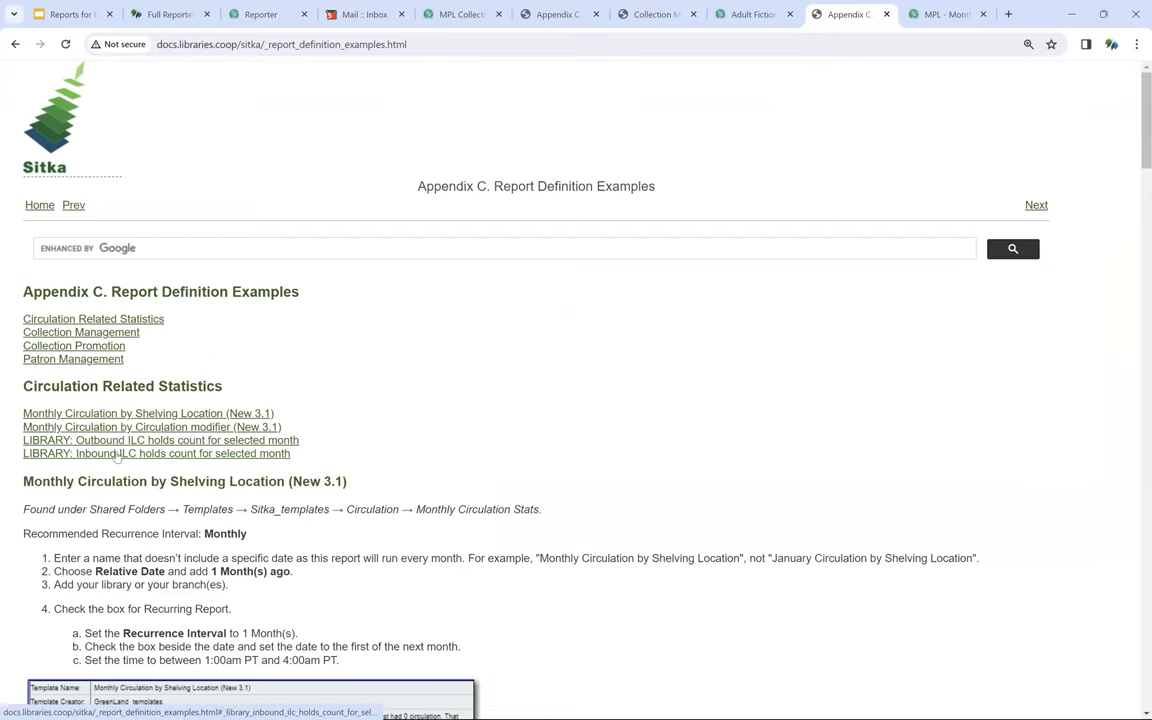
pyautogui.click(281, 440)
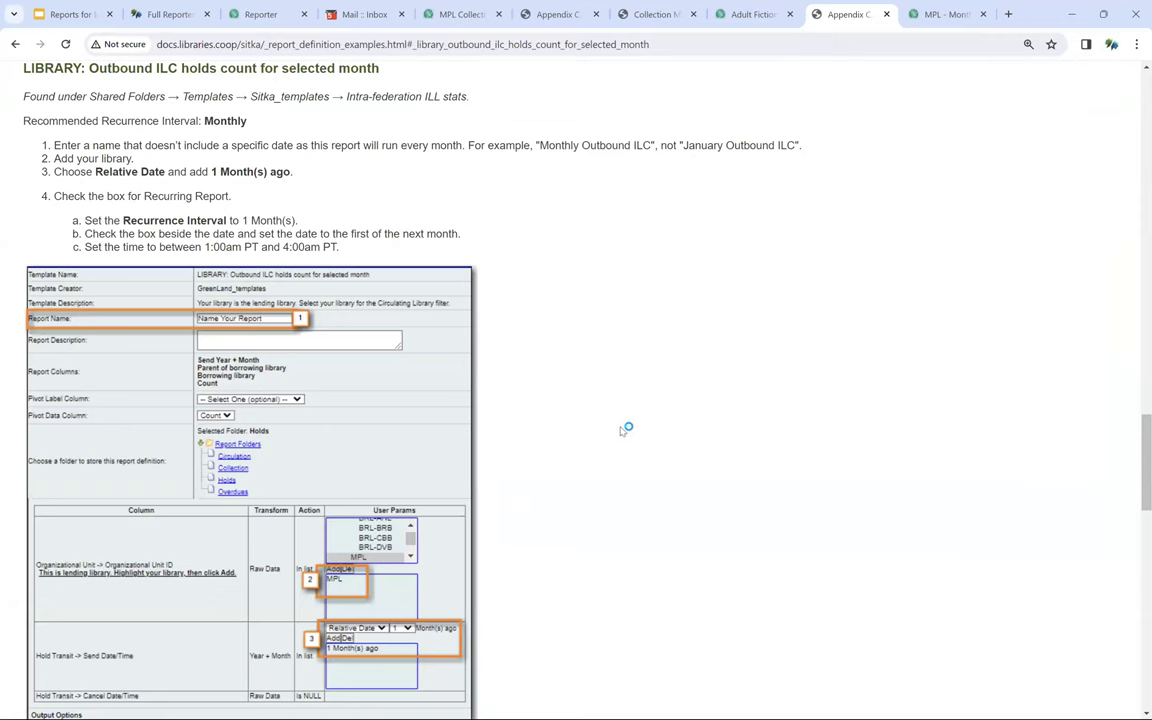